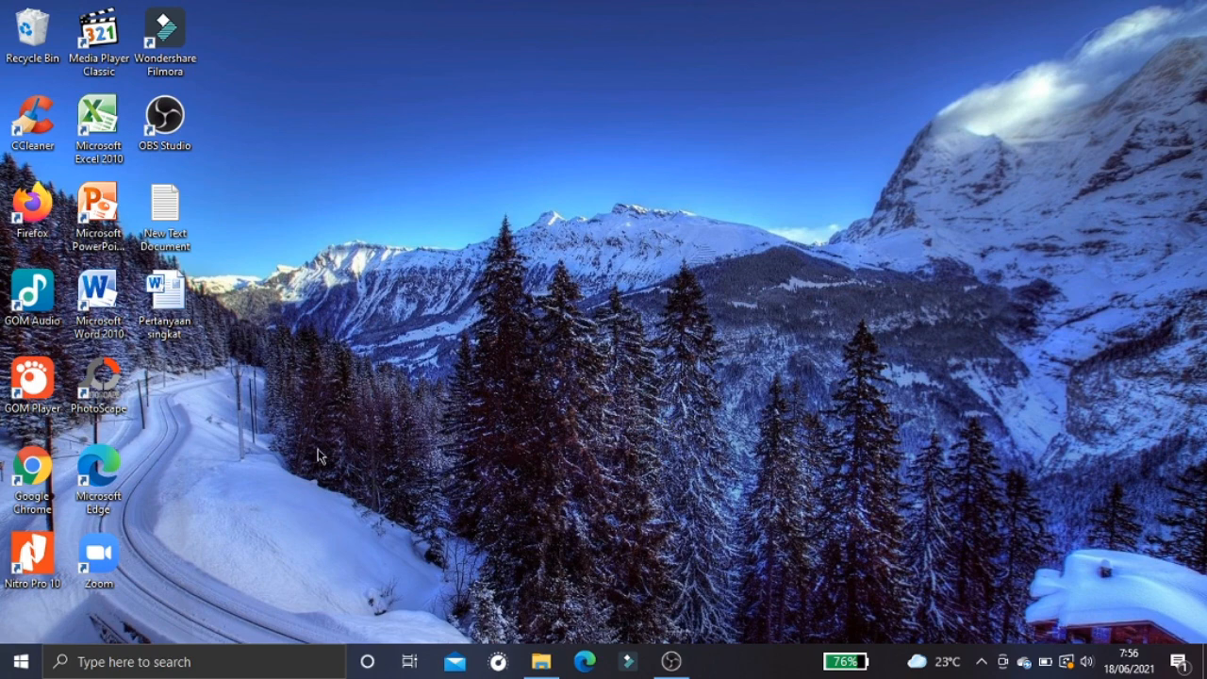
Open the Pertanyaan singkat document from the desktop, look through its numbered questions and answers, and minimize it
left_click(172, 330)
double_click(173, 330)
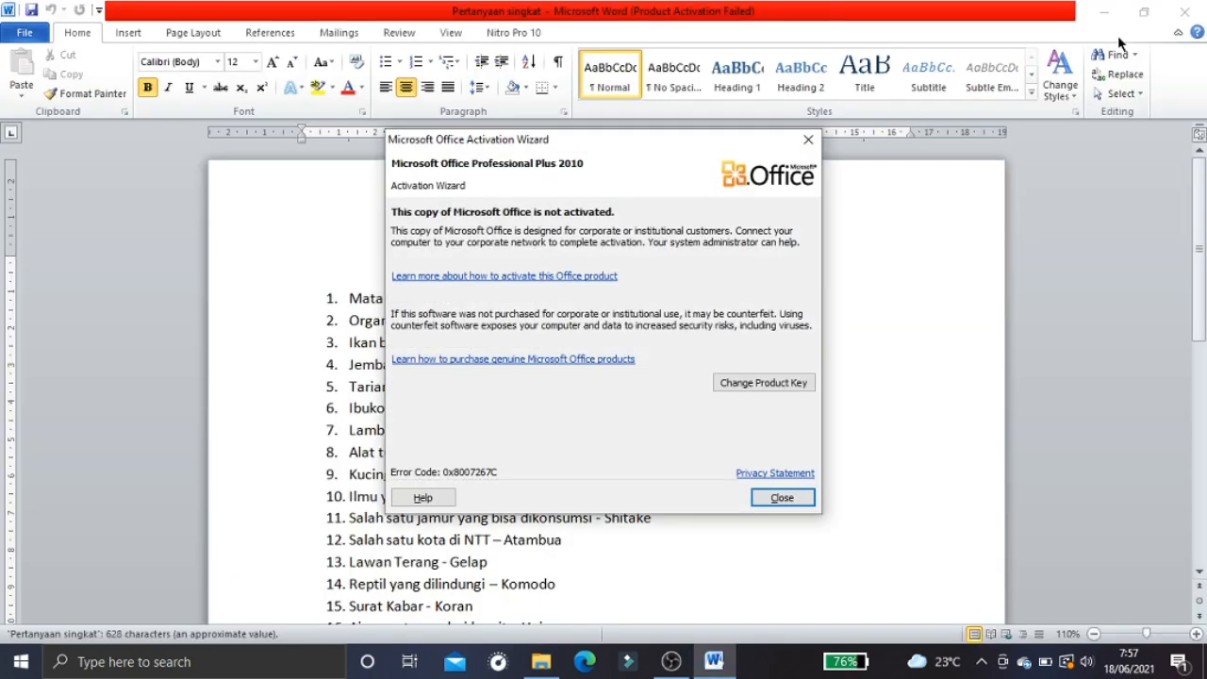
left_click(816, 144)
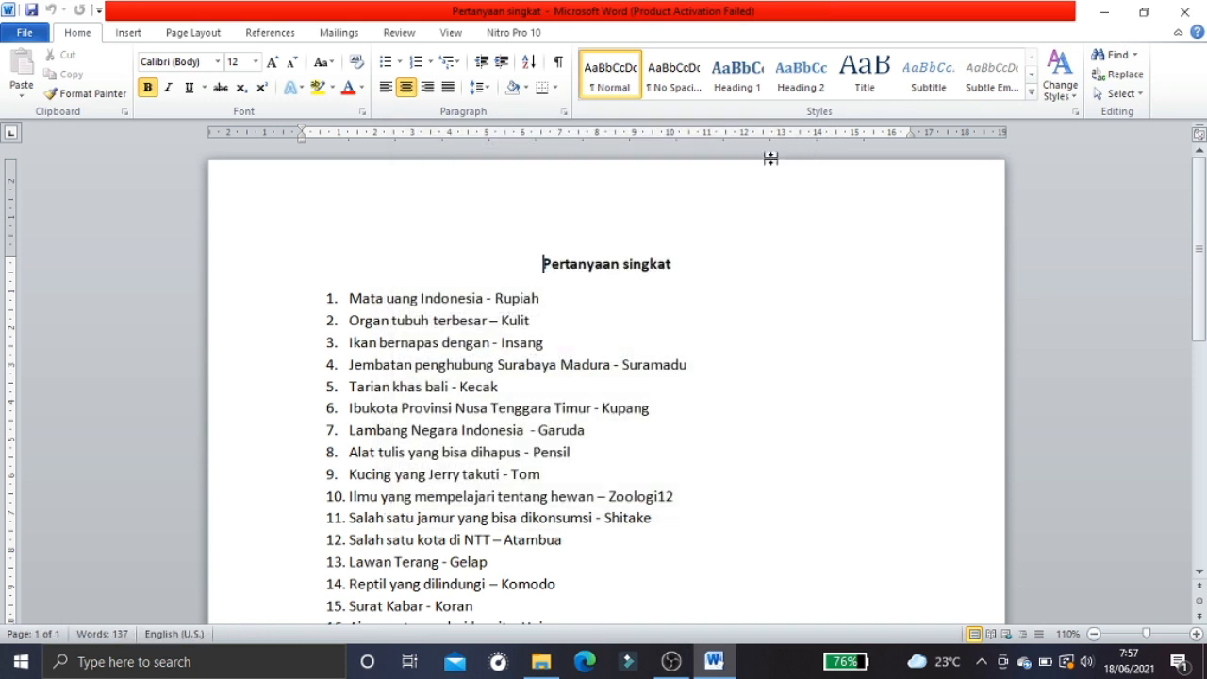
left_click(545, 298)
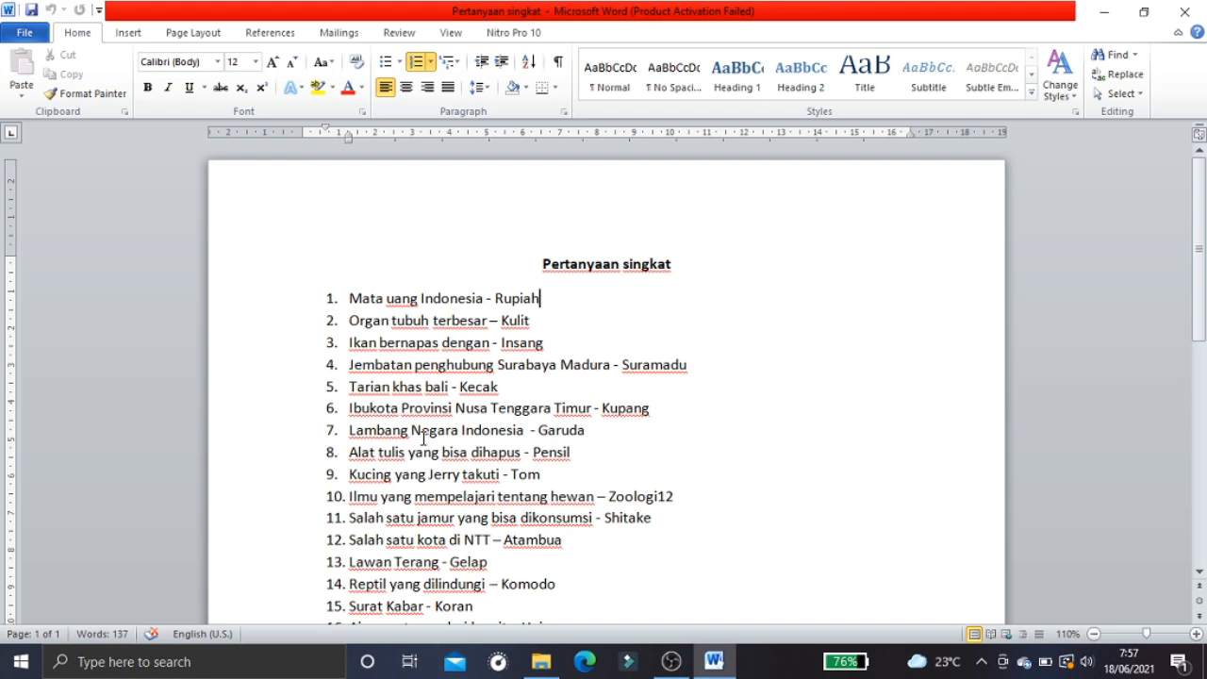
scroll(552, 538, "down", 3)
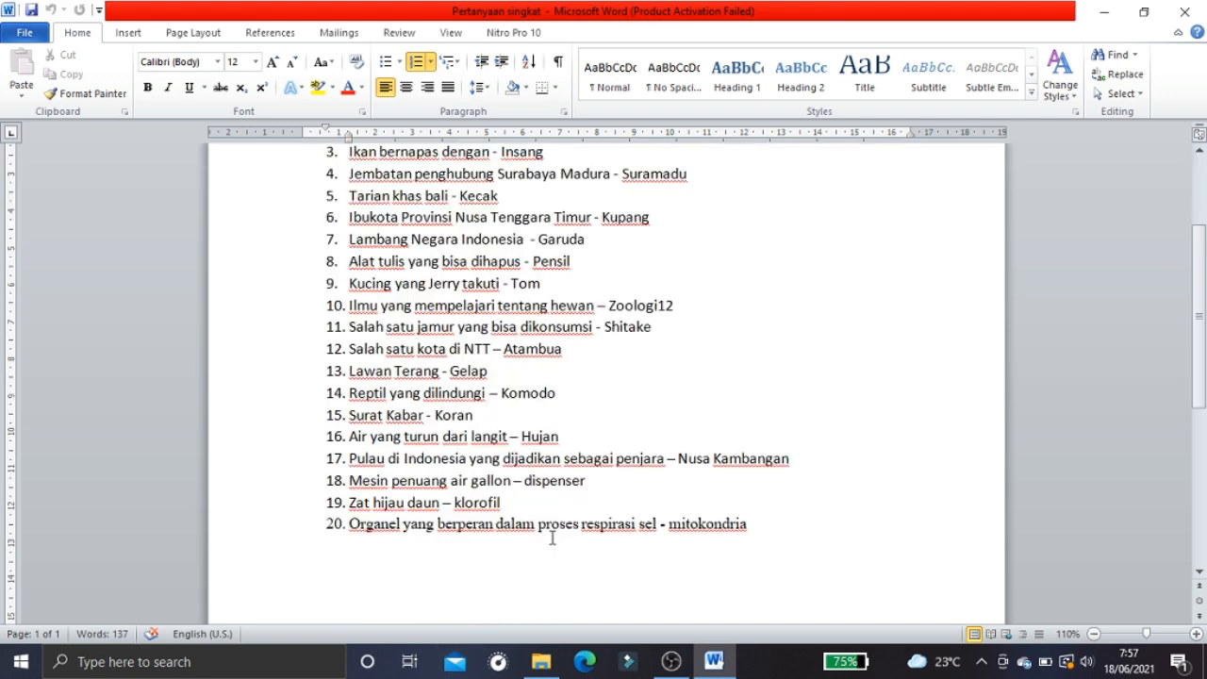
scroll(653, 494, "up", 3)
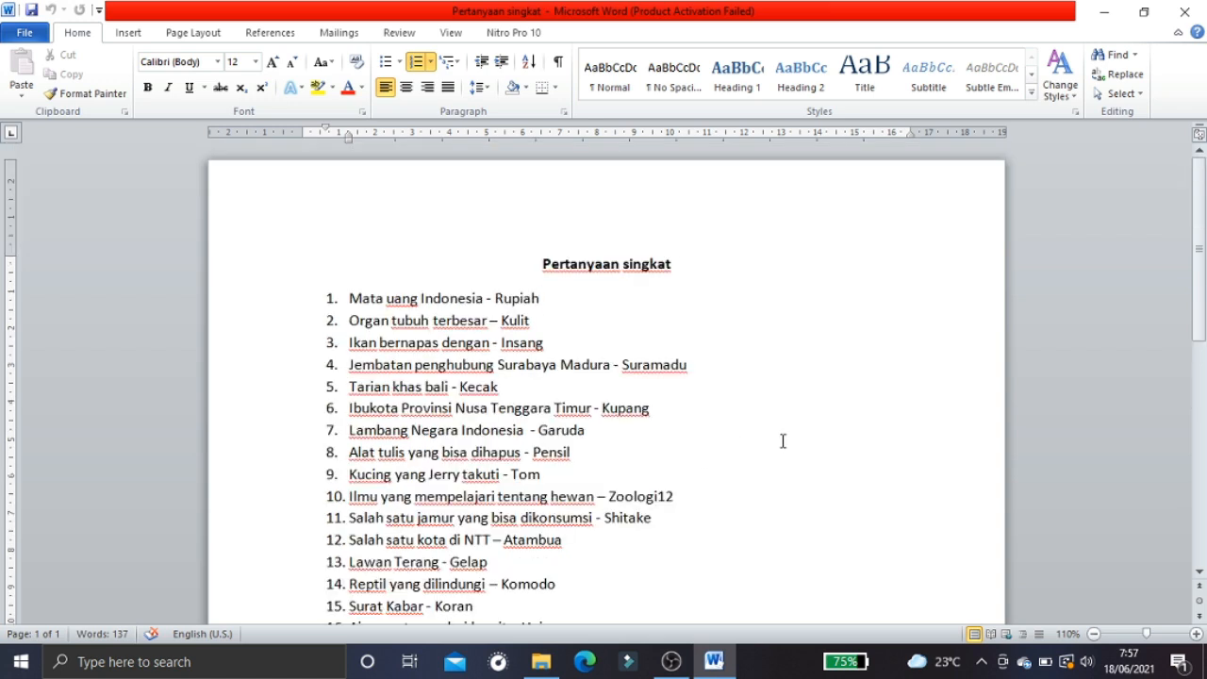
left_click(1104, 13)
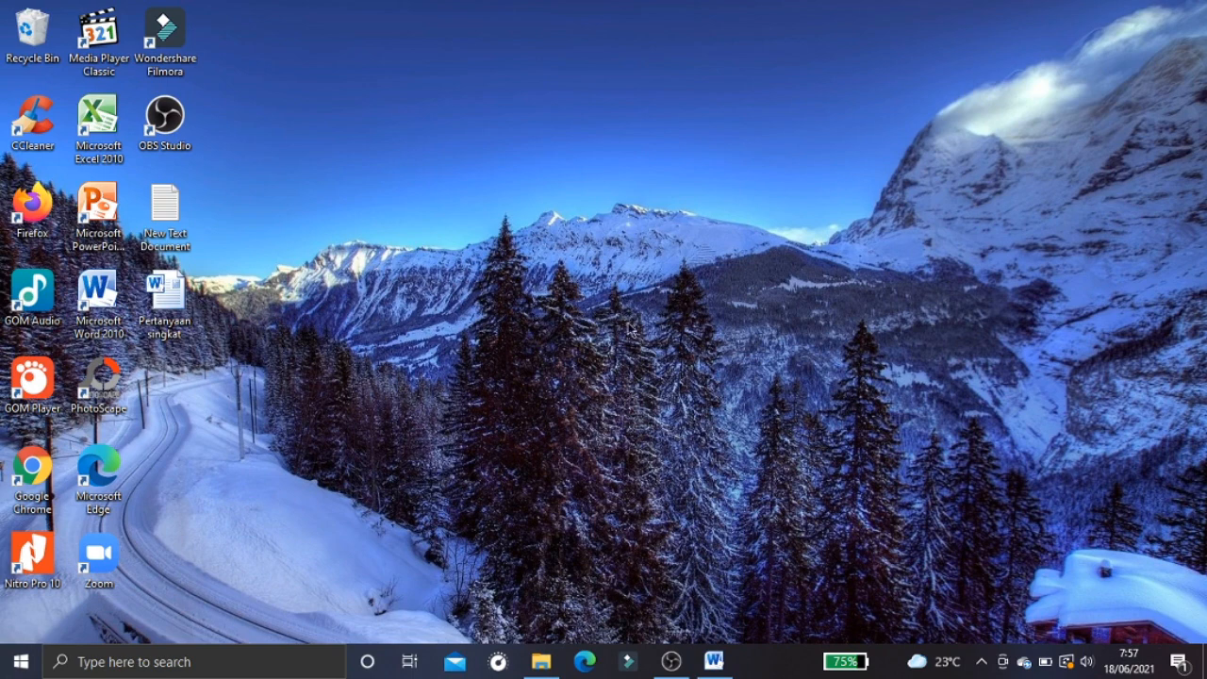
Launch EclipseCrossword and start a new crossword with a word list created from scratch
left_click(238, 665)
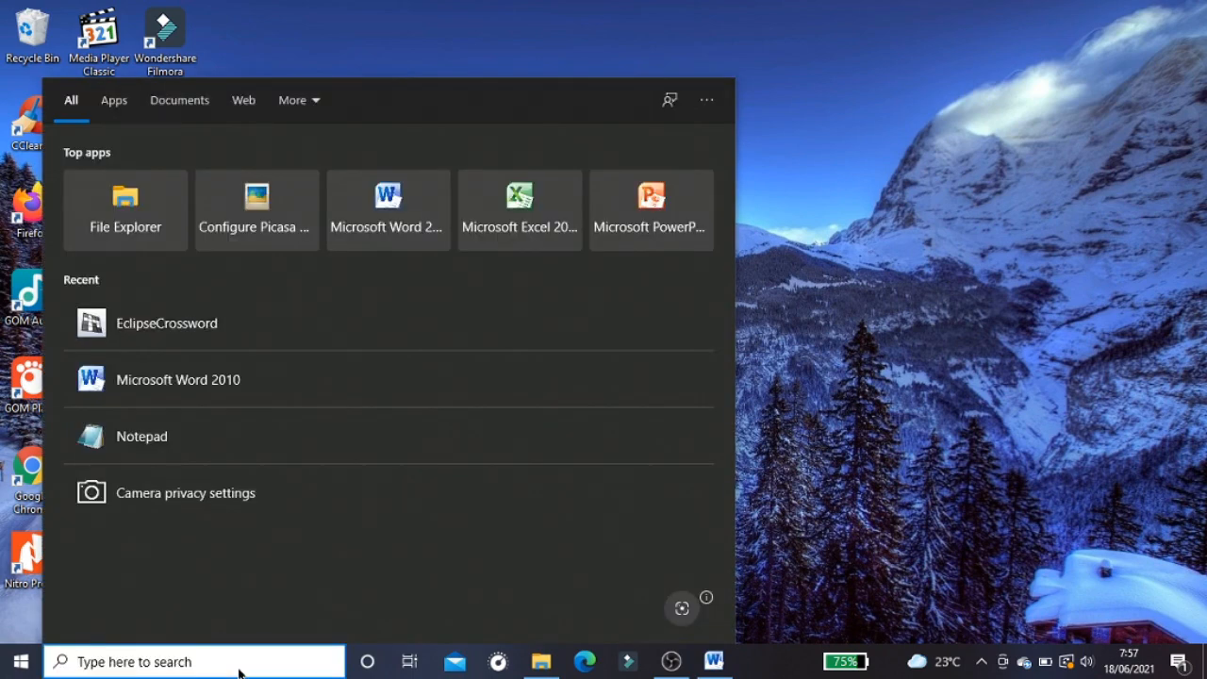
type("e")
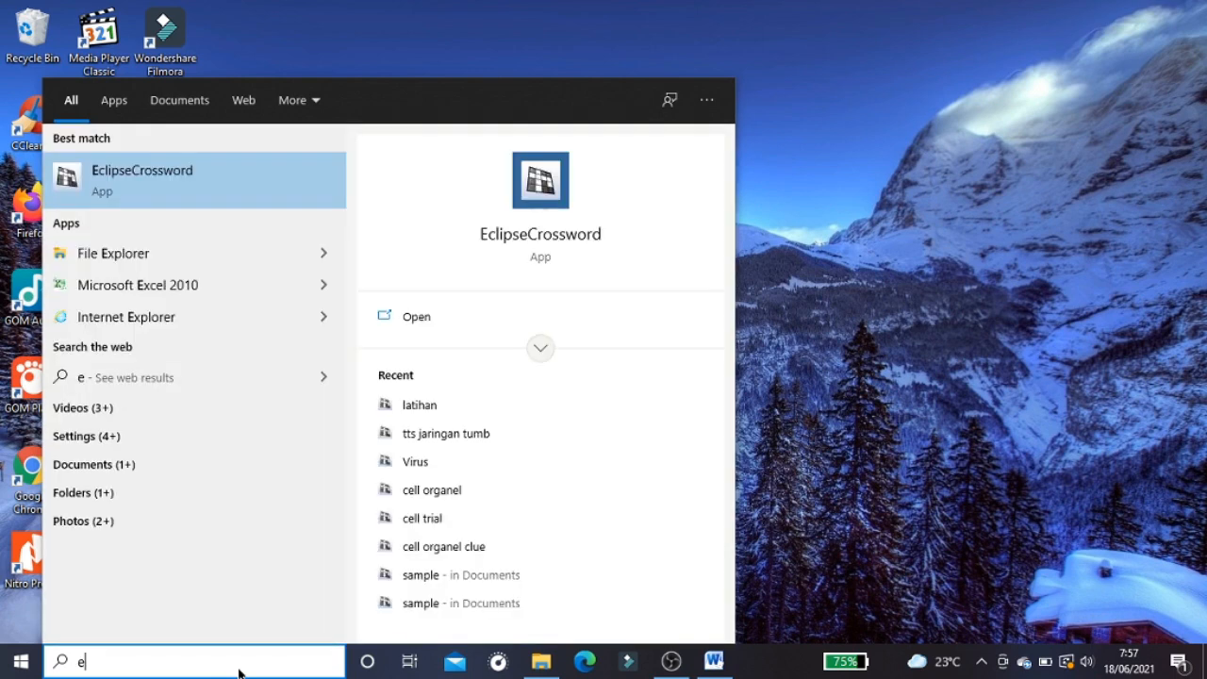
type("clip")
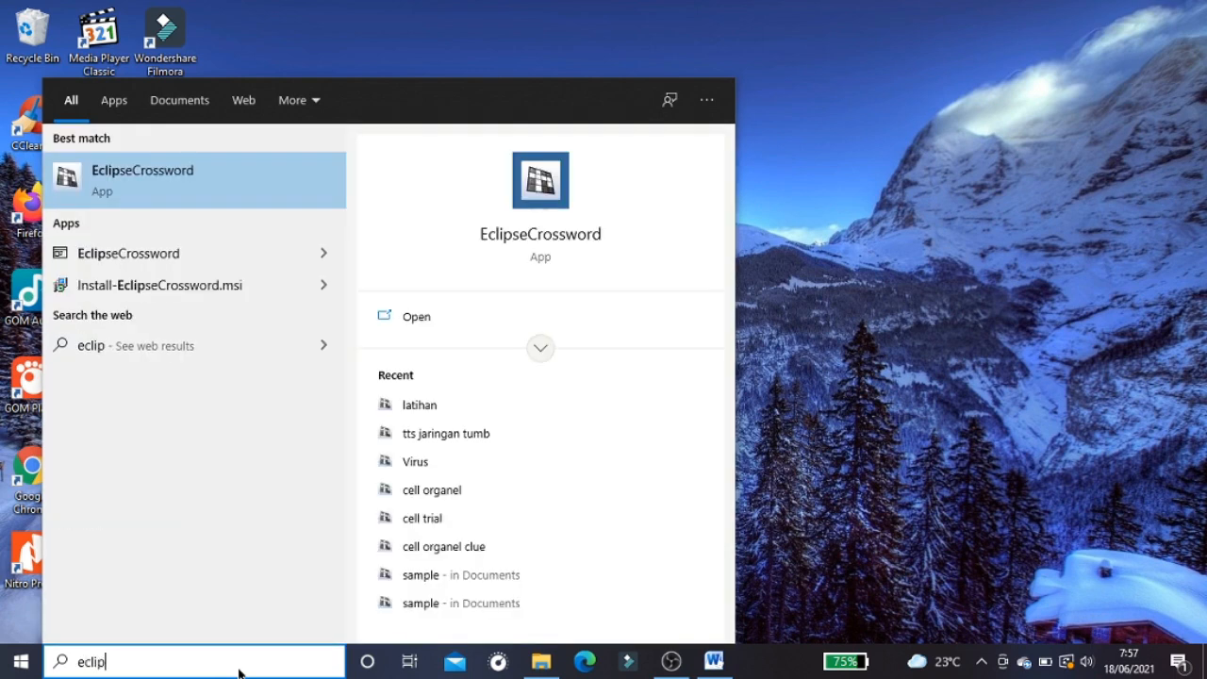
left_click(427, 320)
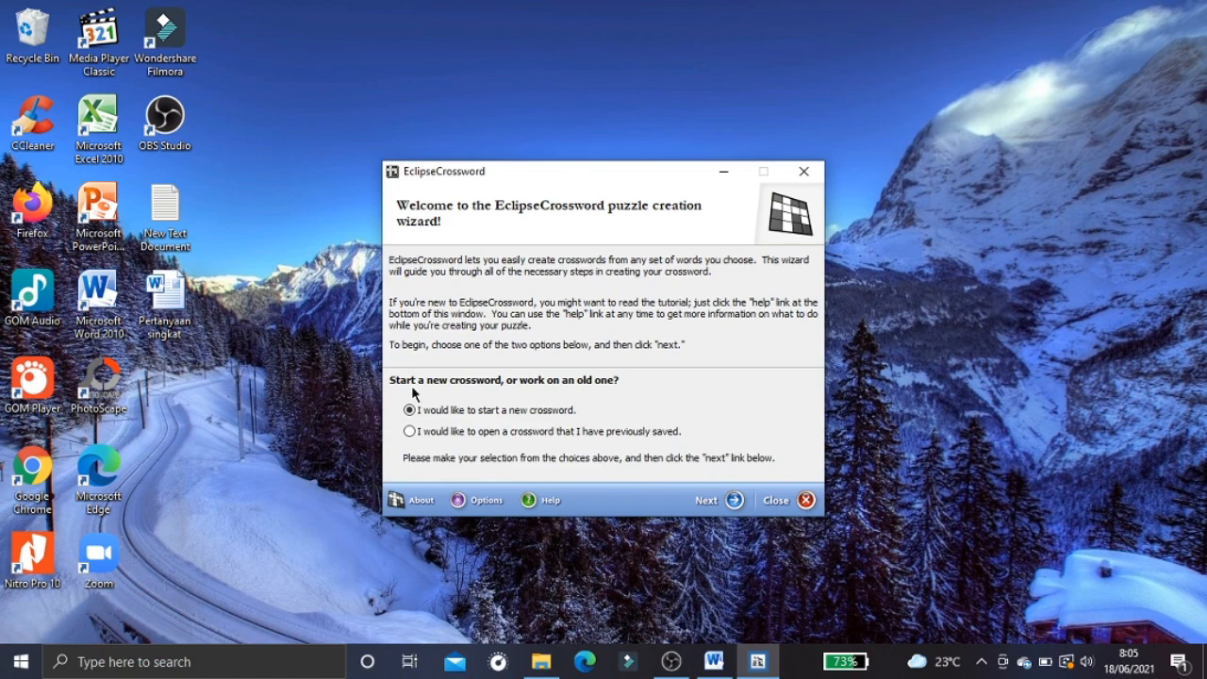
left_click(710, 502)
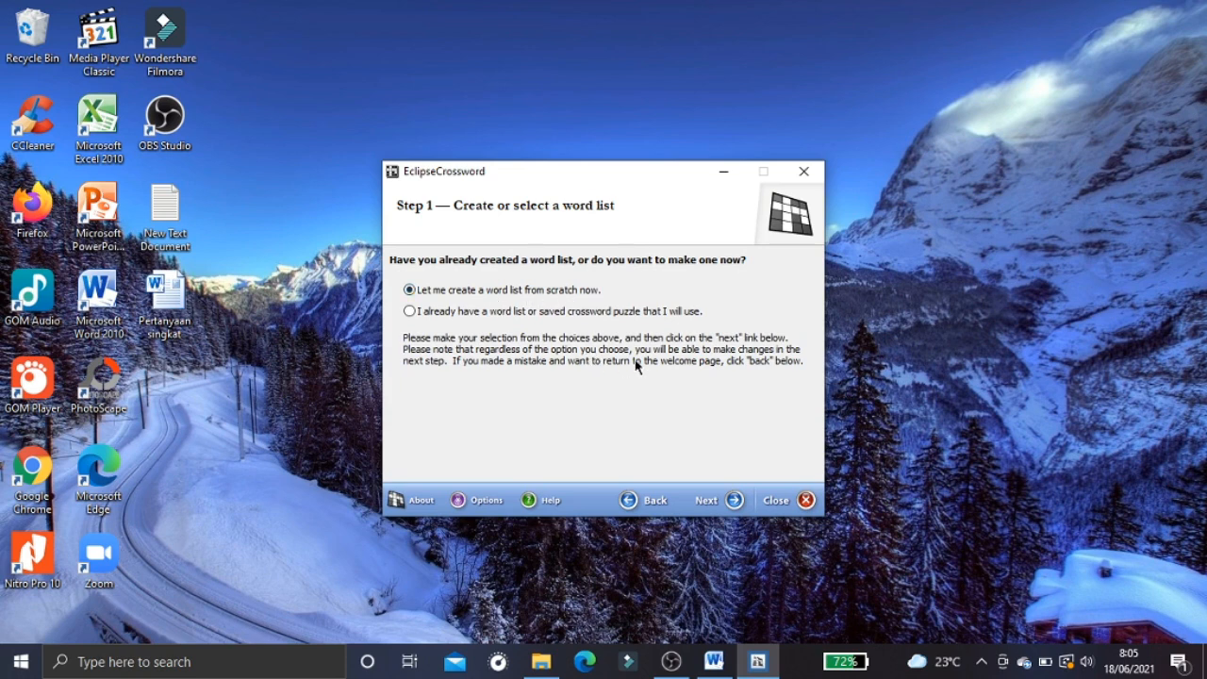
left_click(716, 504)
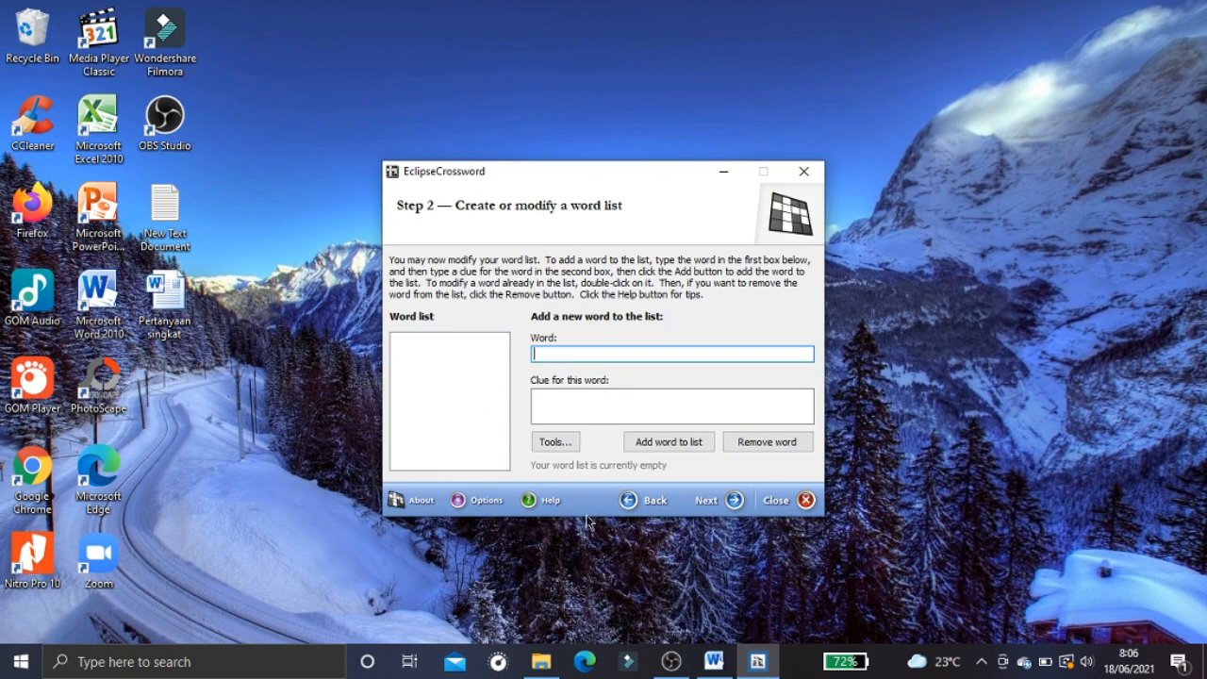
Bring back the Pertanyaan singkat document in Word and arrange it side by side with the crossword wizard
left_click(715, 662)
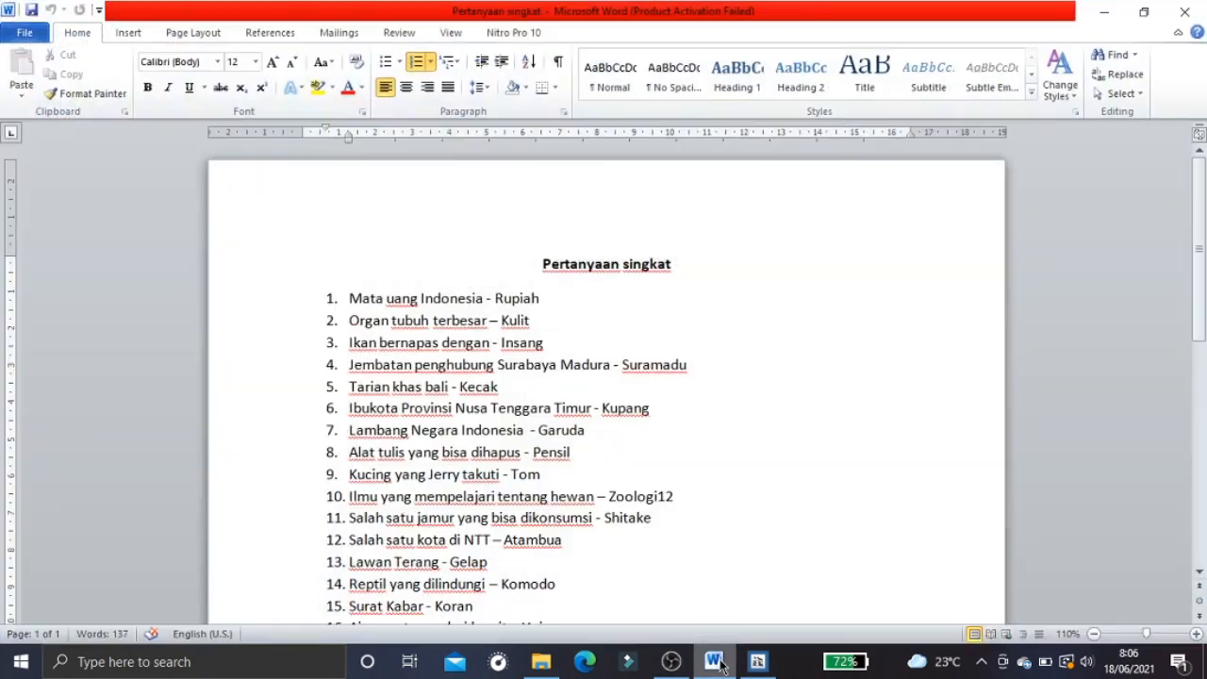
left_click(1145, 11)
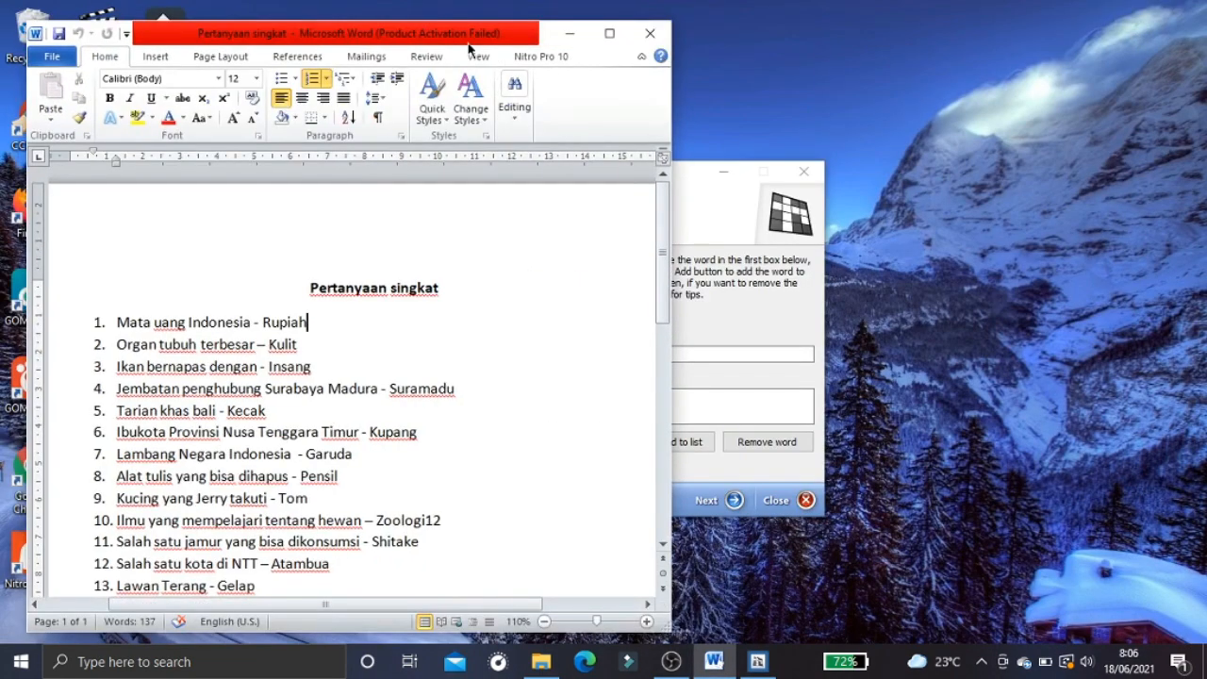
left_click_drag(468, 49, 1035, 44)
left_click_drag(555, 179, 323, 41)
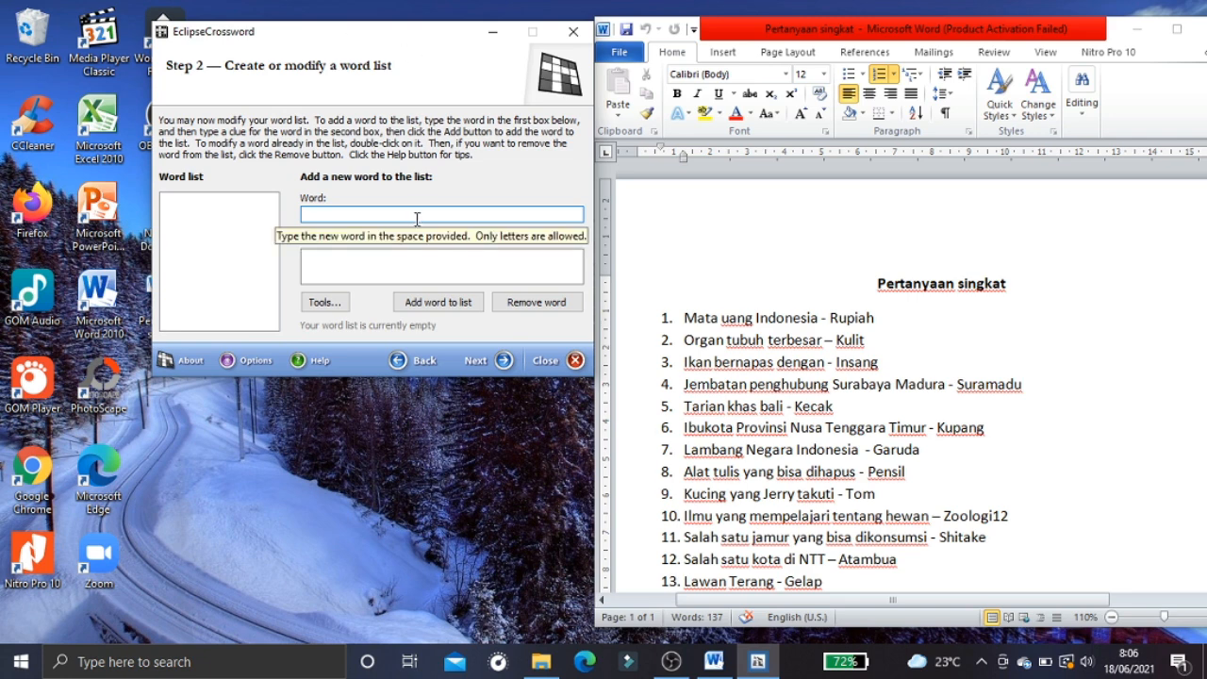
Copy the answer Rupiah from question 1 of the document into the wizard as the new word
left_click(836, 320)
left_click_drag(833, 318, 876, 318)
key("ctrl+c")
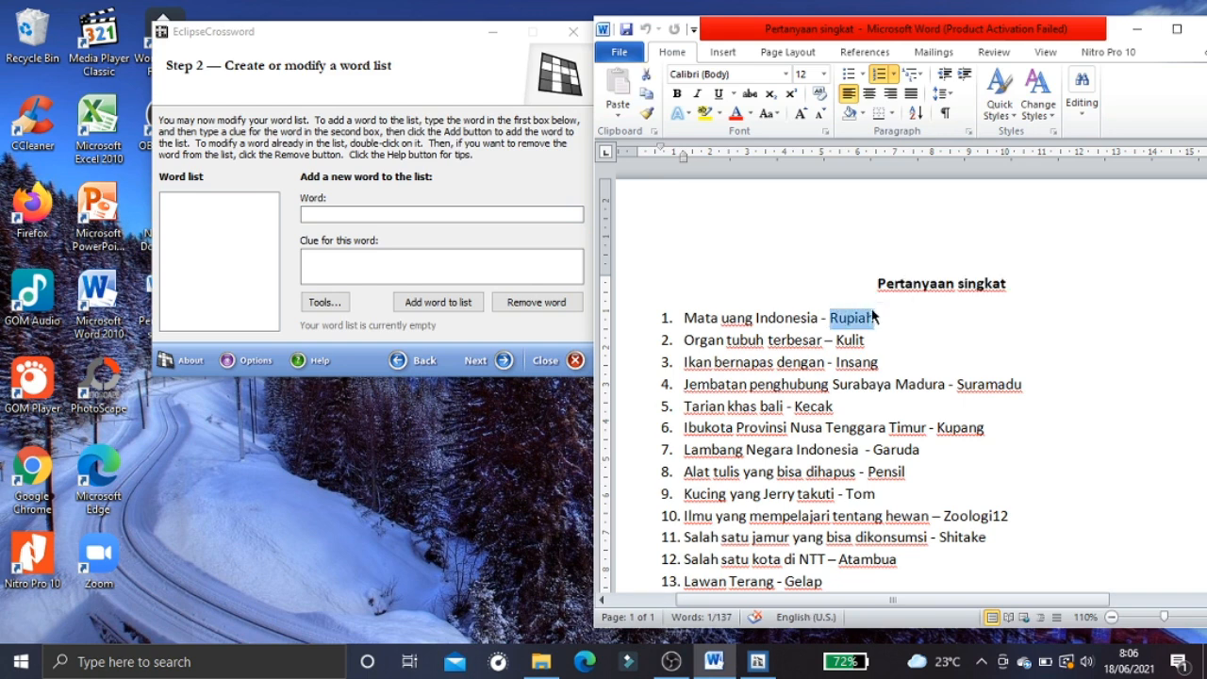
left_click(410, 215)
key("ctrl+v")
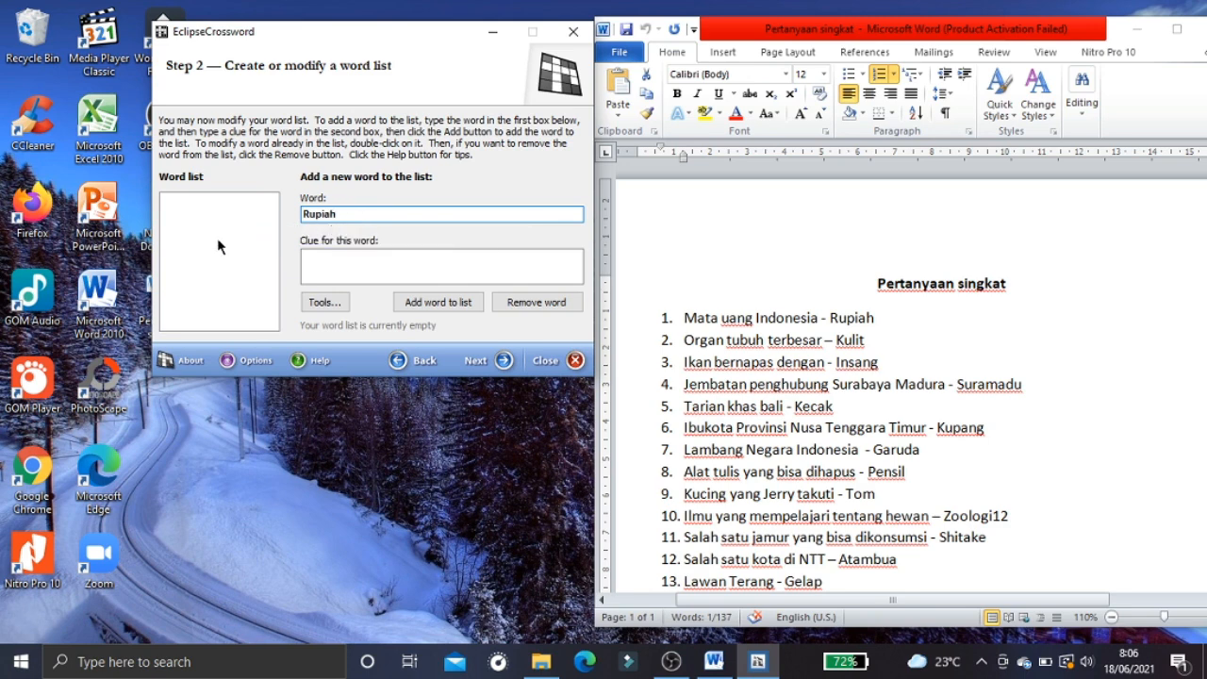
Copy the question text "Mata uang Indonesia" from the document into the clue for Rupiah
left_click(839, 346)
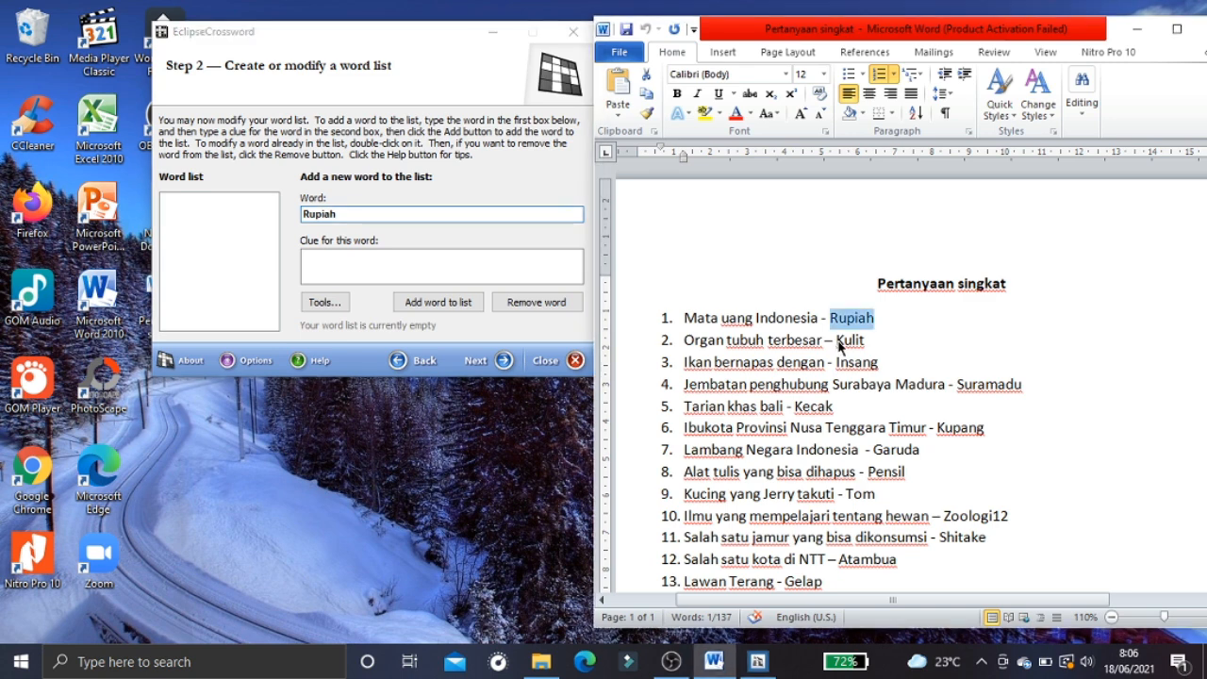
left_click(696, 321)
left_click(688, 321)
left_click_drag(684, 320, 793, 329)
key("shift+Left")
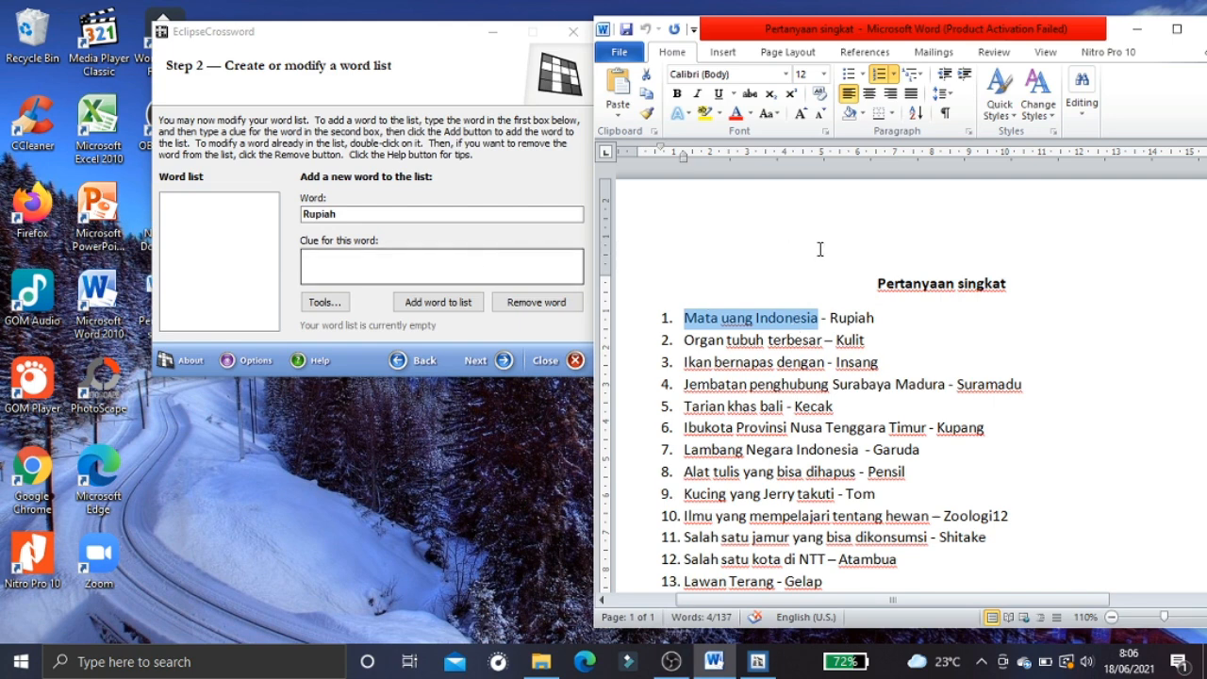
left_click(400, 272)
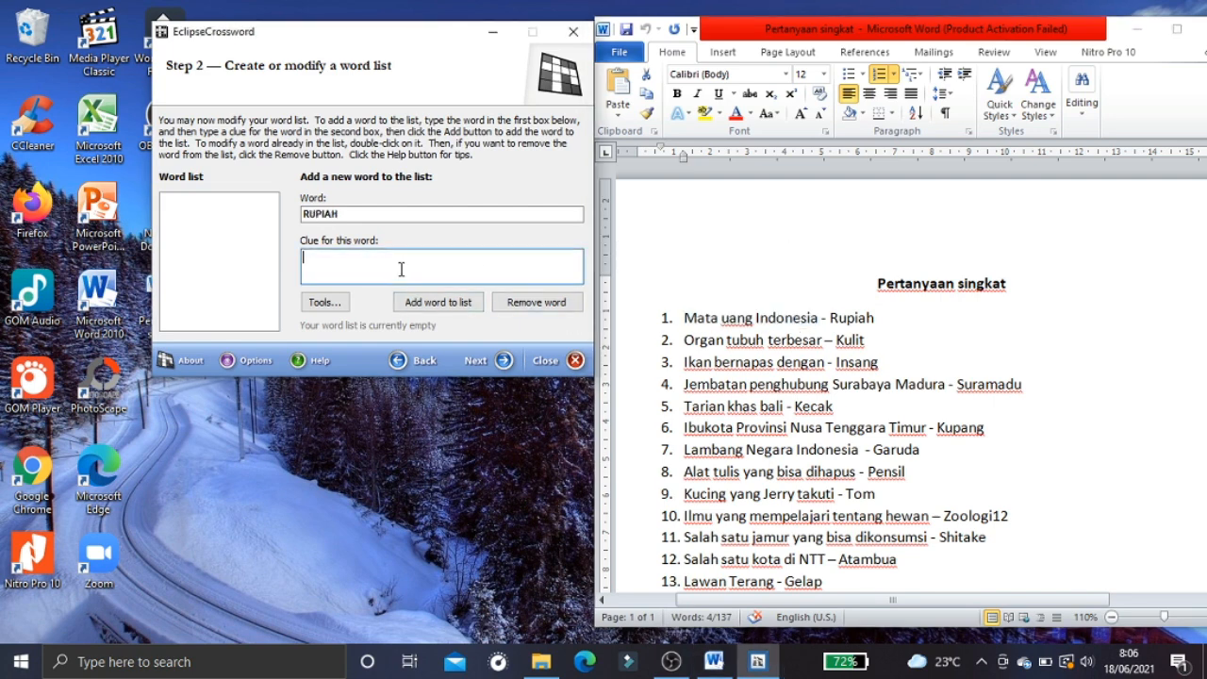
type("1.\tMata uang Indonesia")
Remove the leading list number from the RUPIAH clue and add the word to the word list
left_click(344, 258)
key("BackSpace")
key("BackSpace")
key("BackSpace")
left_click(437, 302)
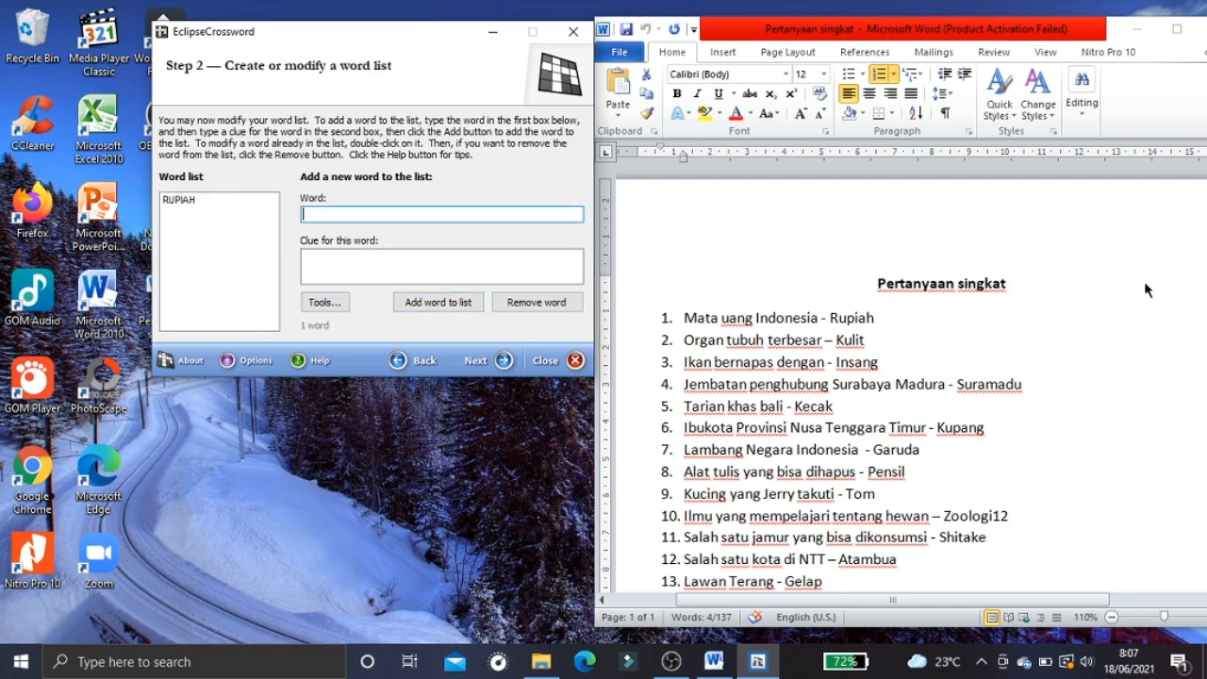
Copy question 2 from the document into the wizard, with Kulit as the word and "Organ tubuh terbesar" as its clue
left_click(841, 340)
left_click_drag(838, 340, 866, 340)
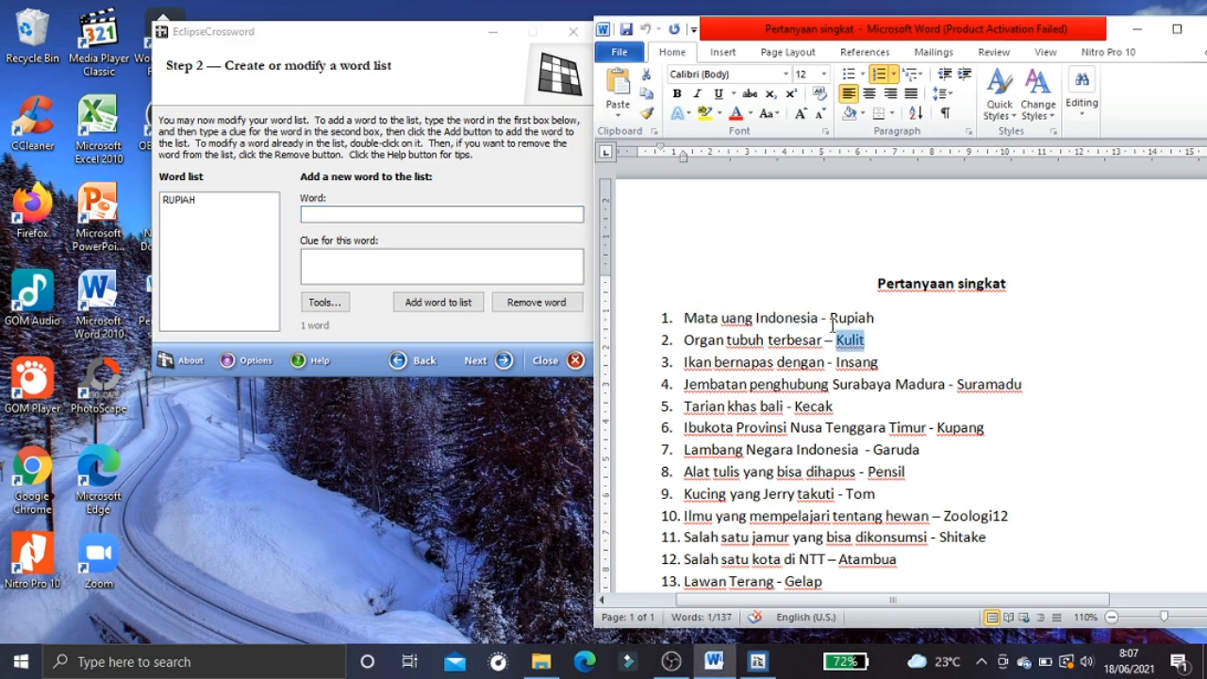
left_click(423, 213)
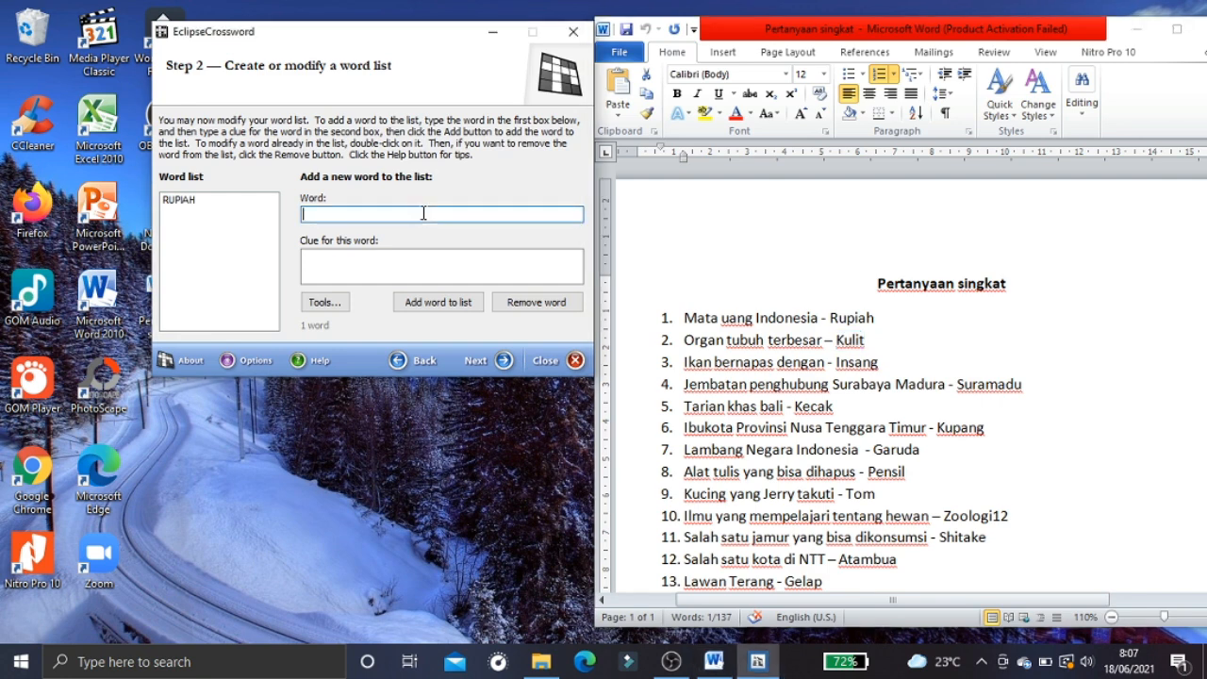
type("Kulit")
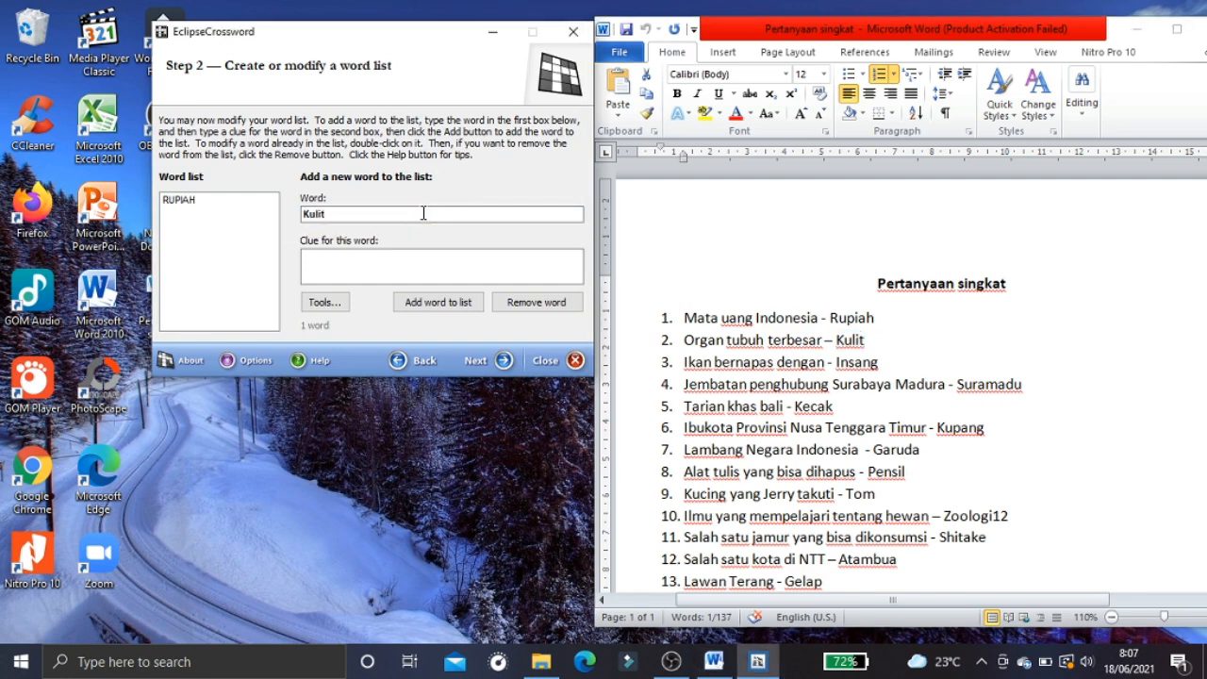
left_click(684, 340)
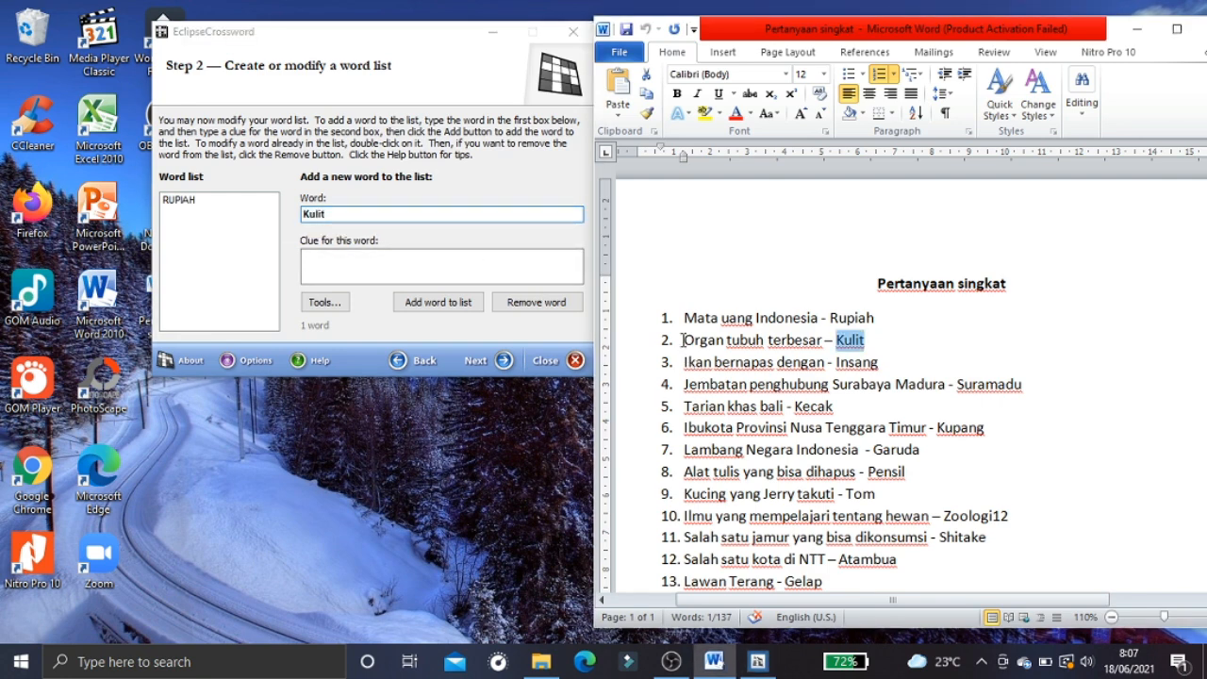
left_click_drag(683, 339, 821, 341)
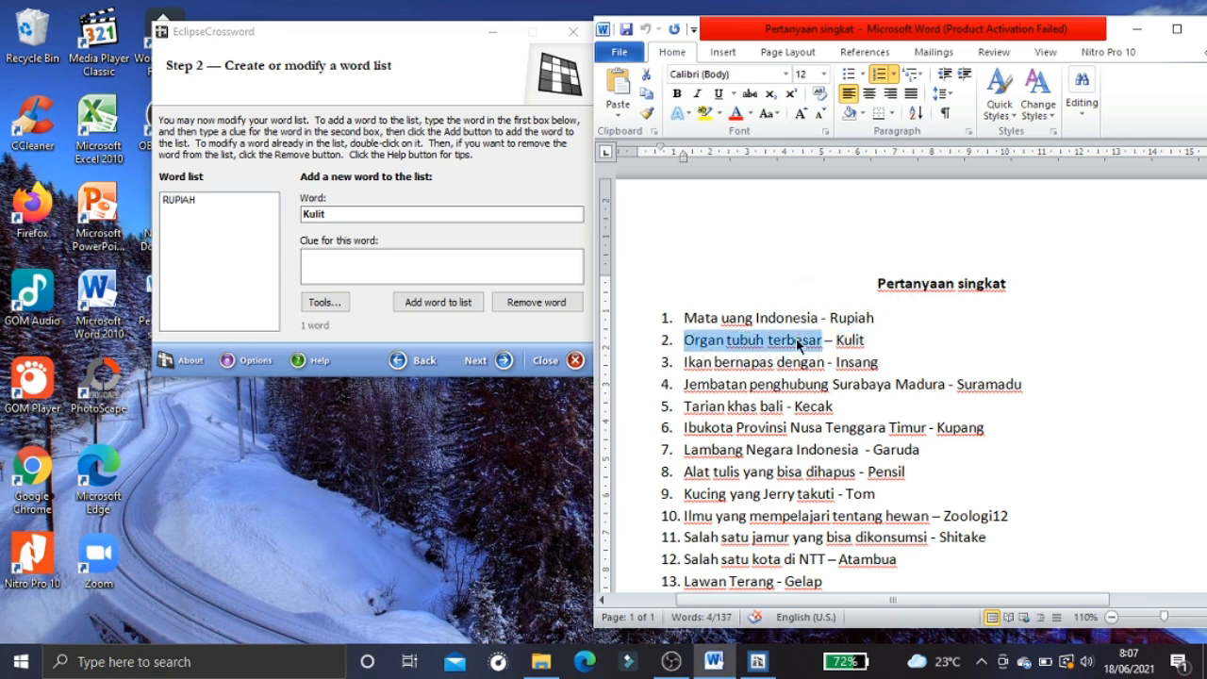
left_click(448, 264)
type("2.\tOrgan tubuh terbesar")
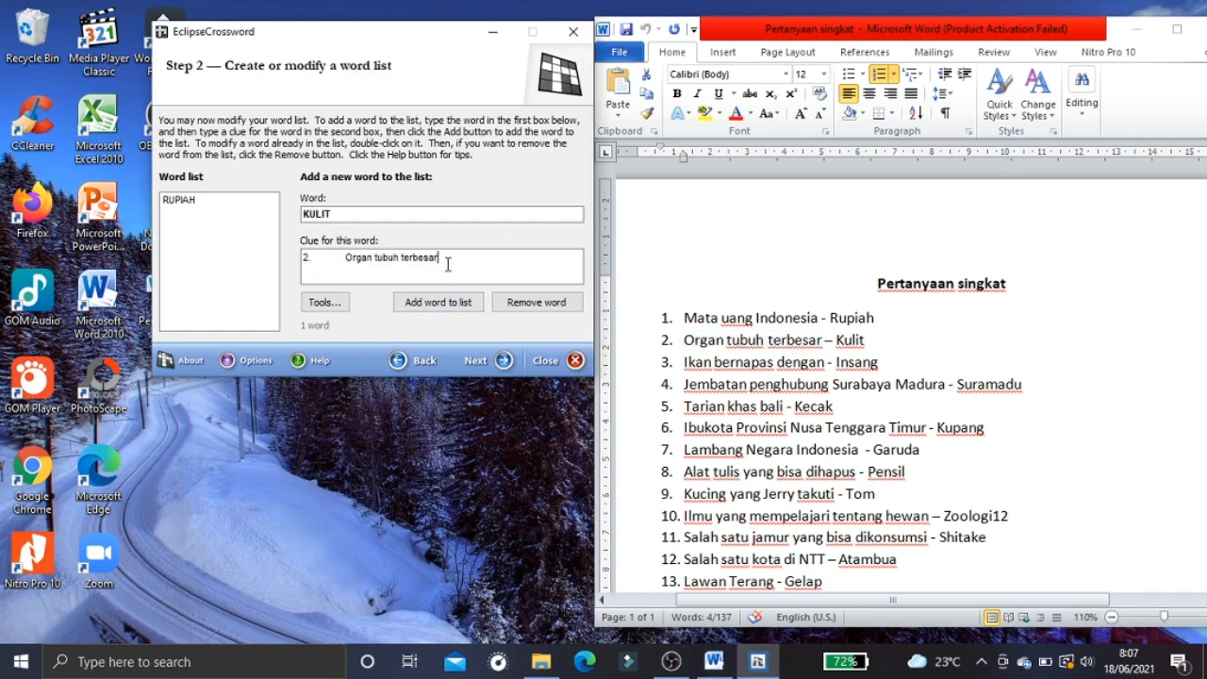
Remove the leading list number from the KULIT clue and add the word to the word list
left_click(345, 258)
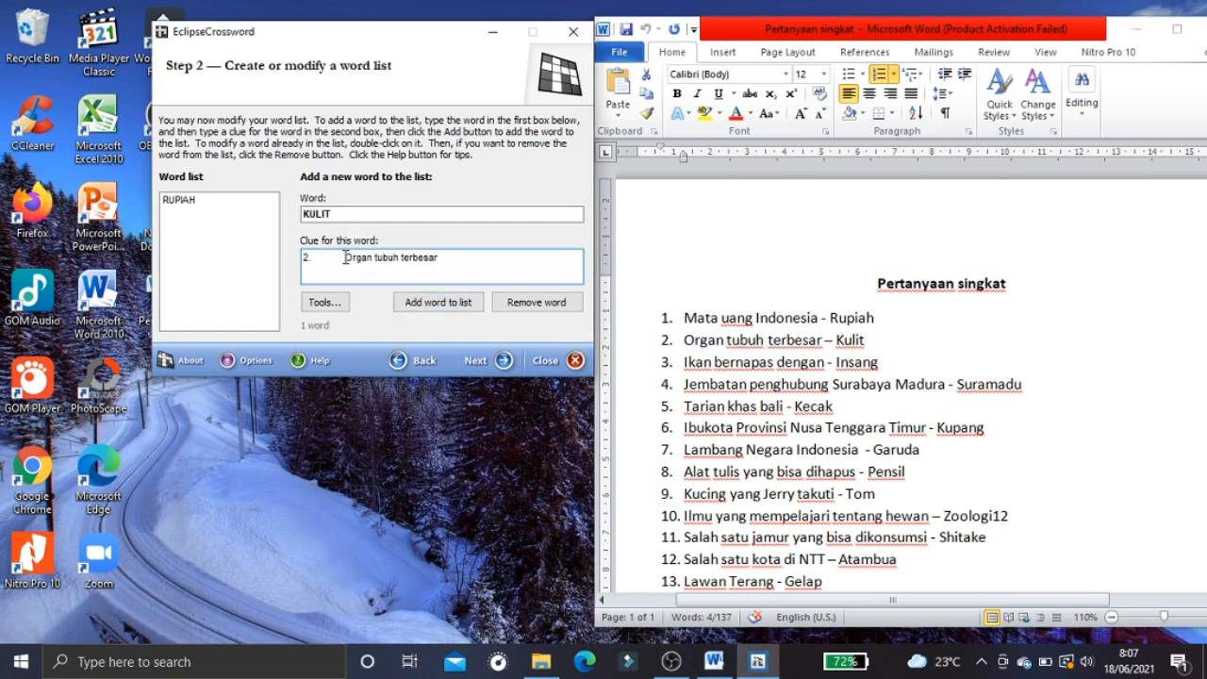
key("BackSpace")
key("BackSpace")
key("BackSpace")
left_click(455, 315)
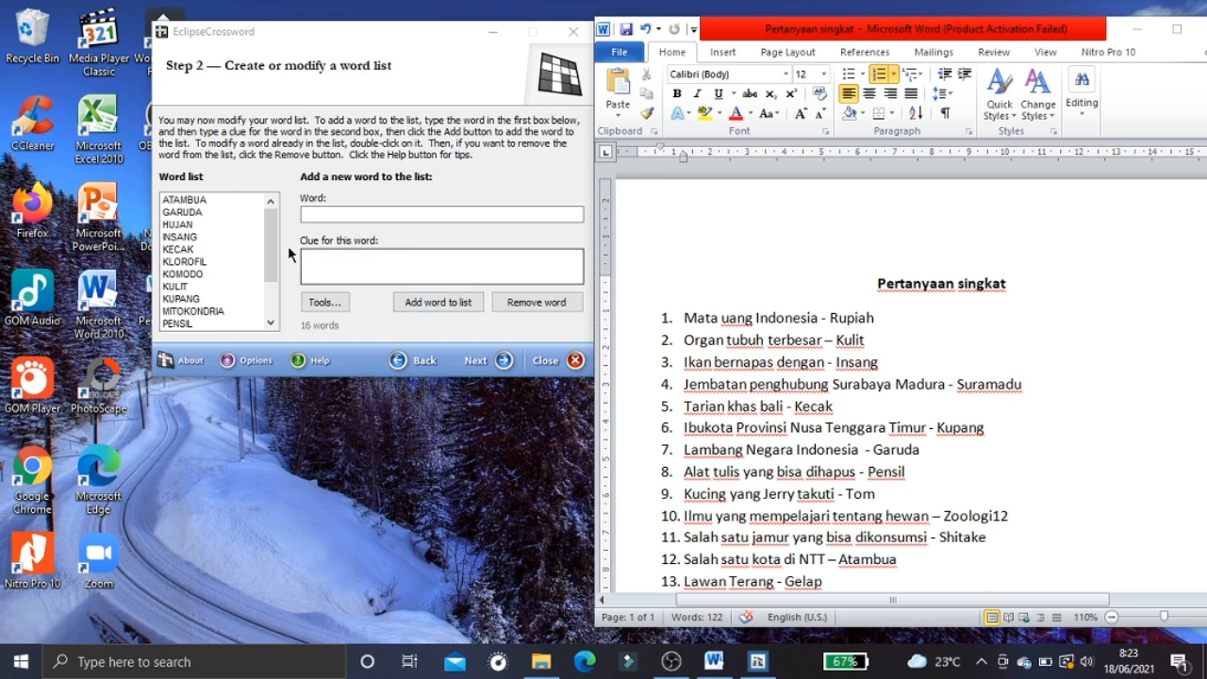
Check the completed word list and continue with the wizard without saving the list for future use
mouse_move(272, 235)
left_mouse_down()
mouse_move(279, 283)
mouse_move(280, 240)
left_mouse_up()
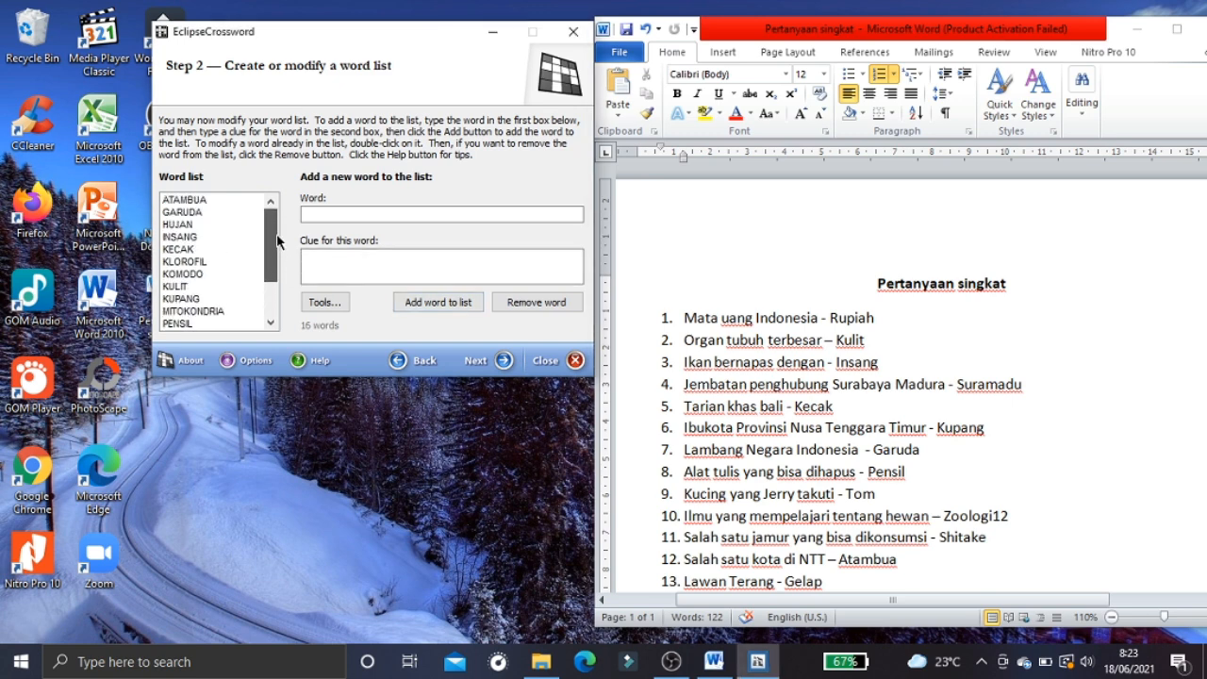
left_click(481, 369)
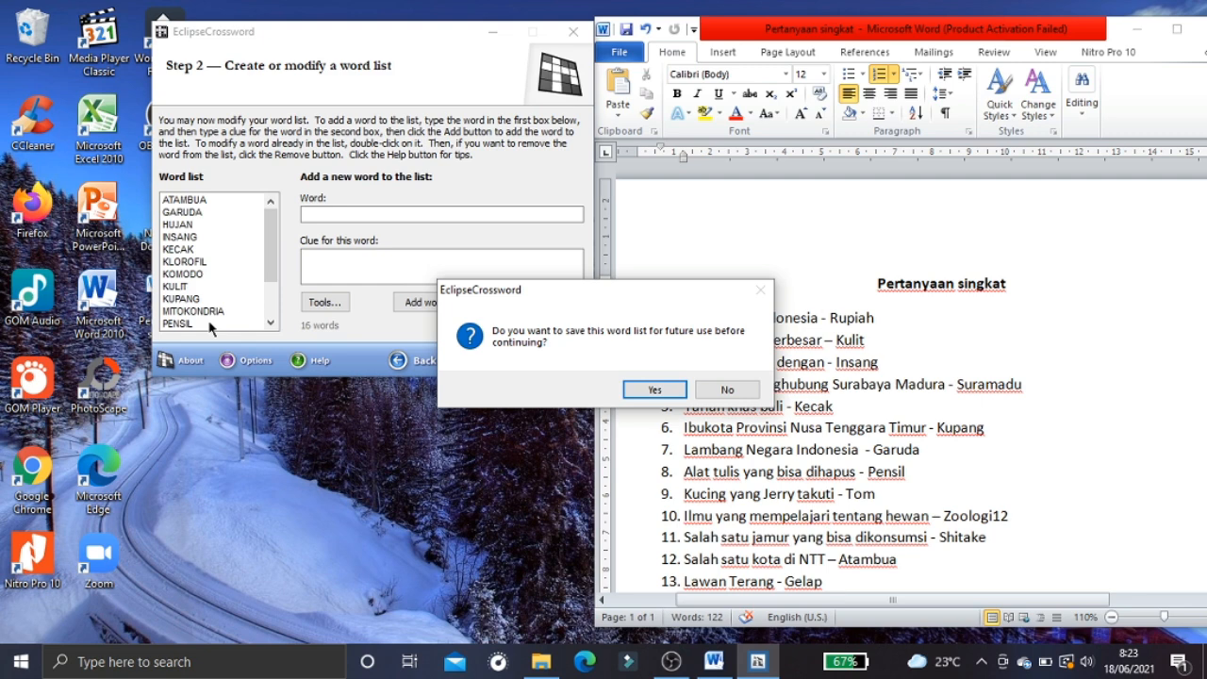
left_click(705, 388)
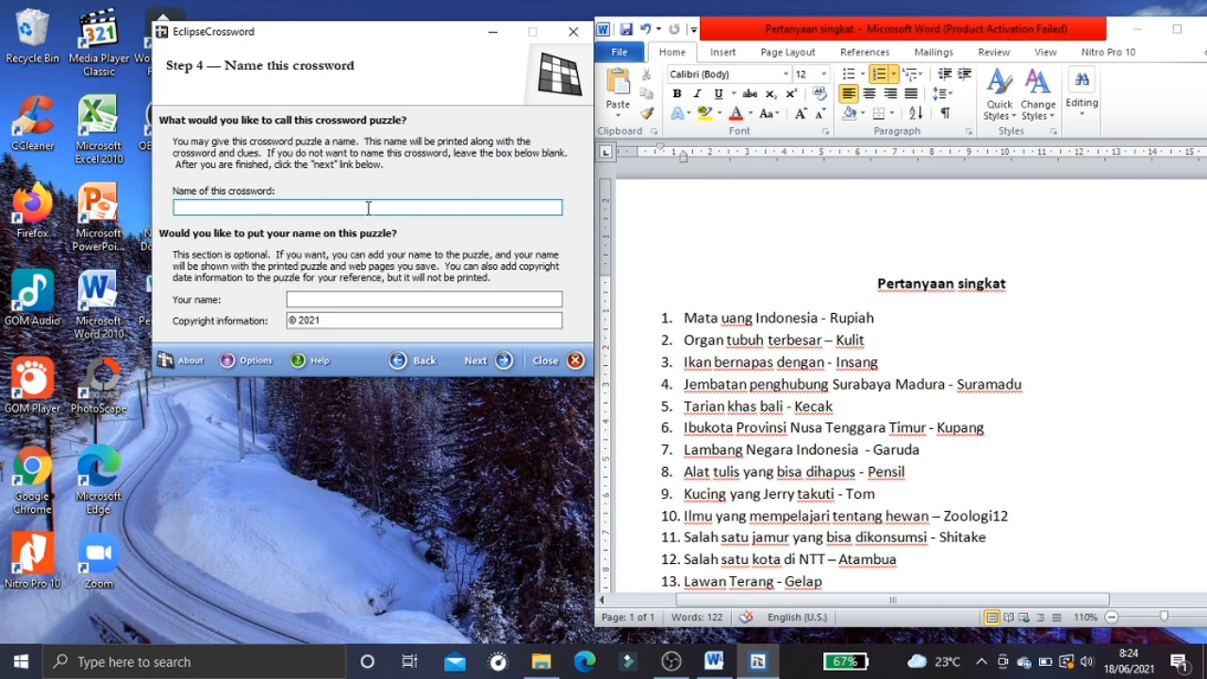
Name the crossword "Pelatihan e-Sky Community", enter the author's name, and continue to the crossword size settings
type("Pelatihan e-Sky Community")
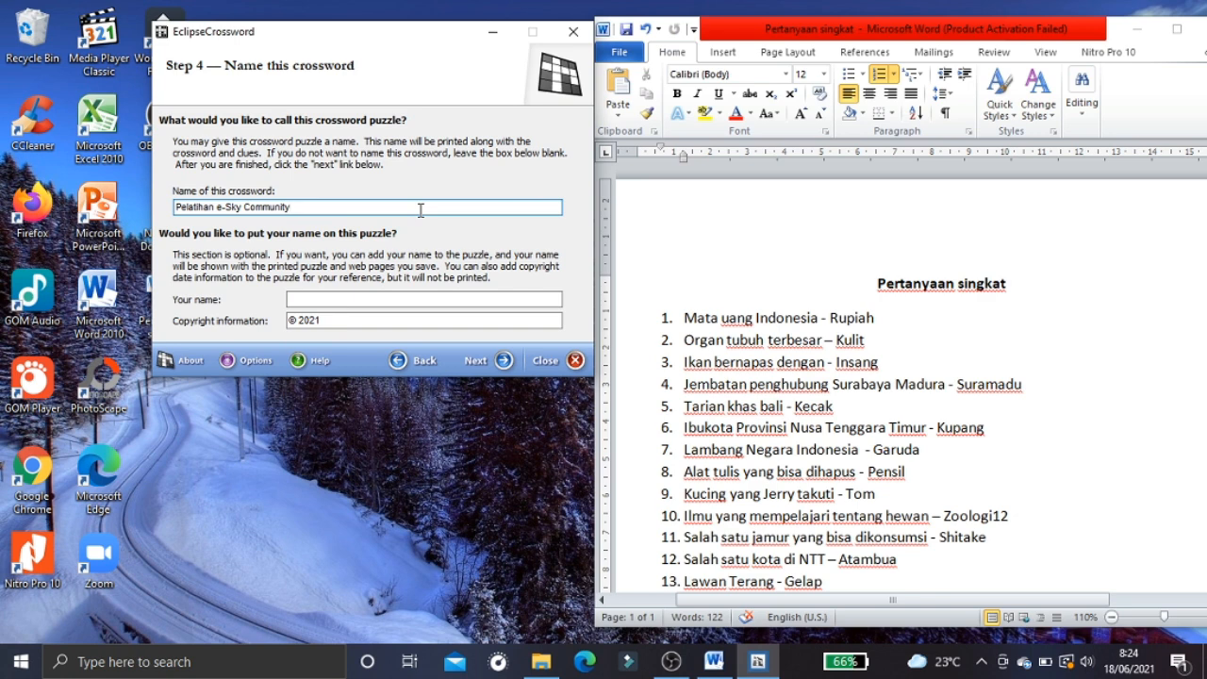
left_click(415, 299)
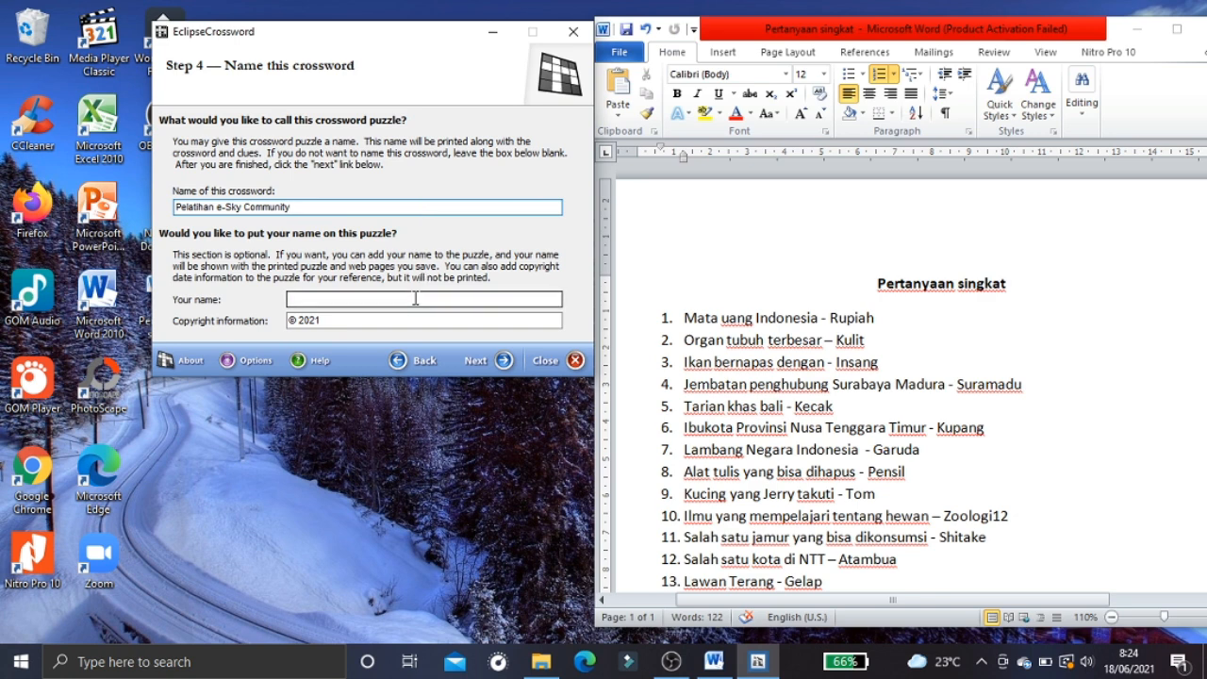
type("Retnow")
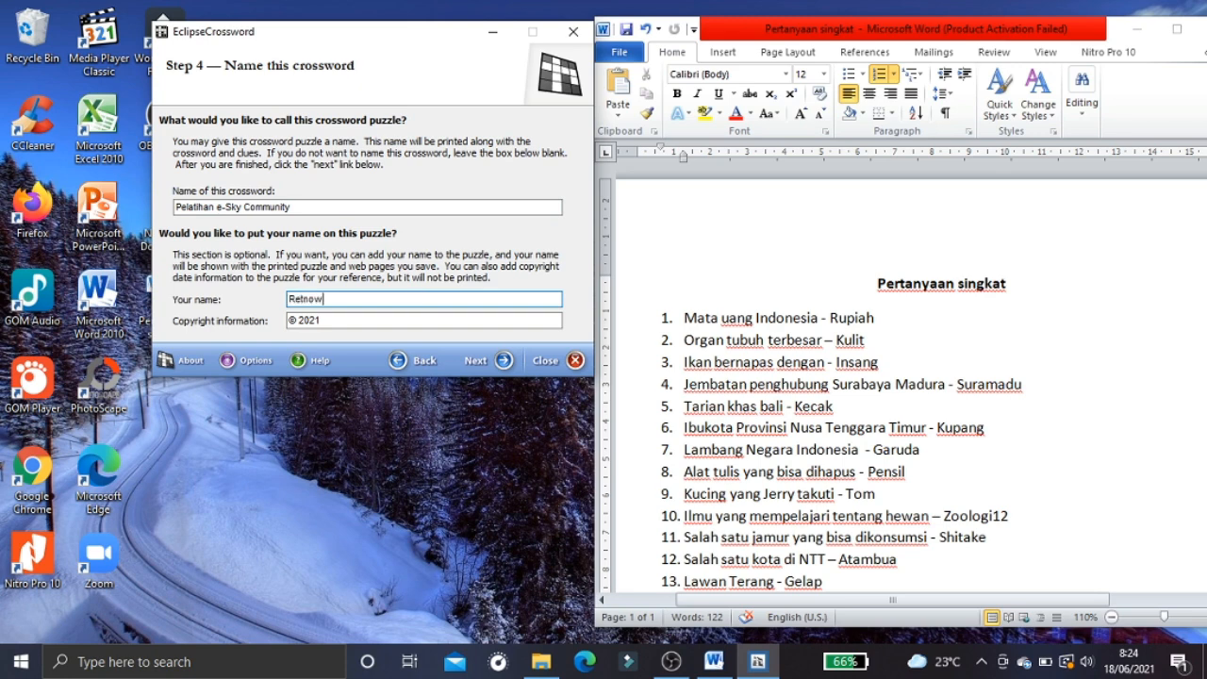
key("BackSpace")
key("BackSpace")
key("BackSpace")
key("BackSpace")
key("BackSpace")
type("retnowulan")
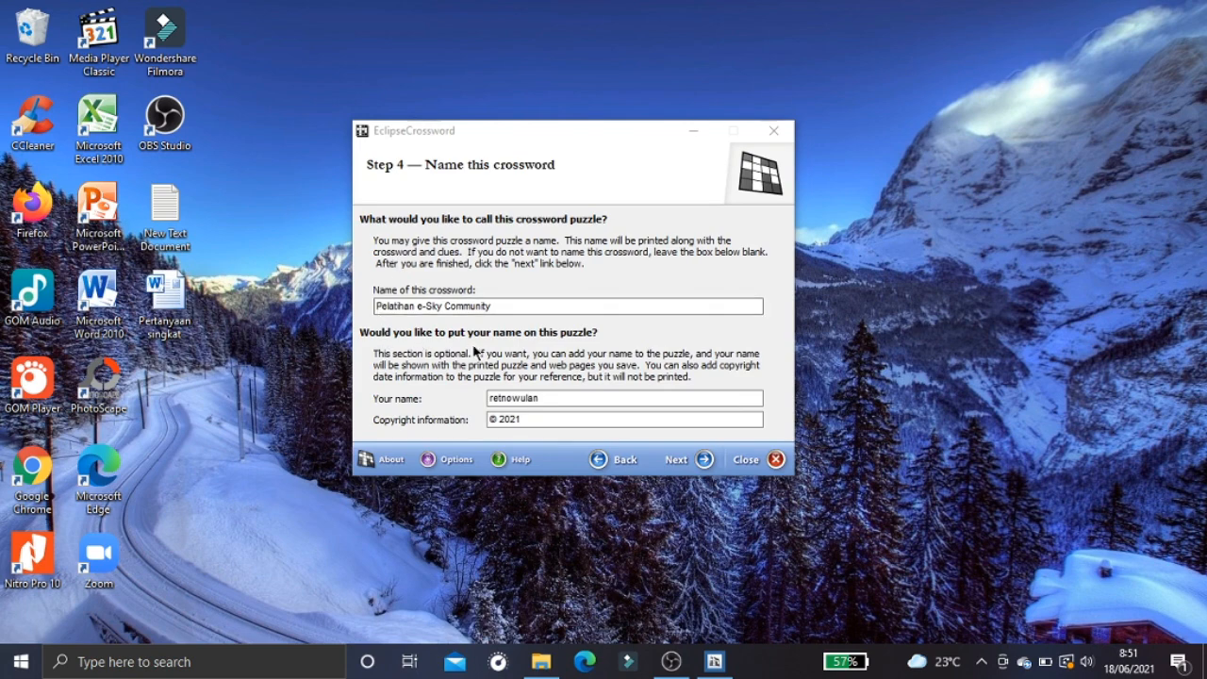
left_click(679, 462)
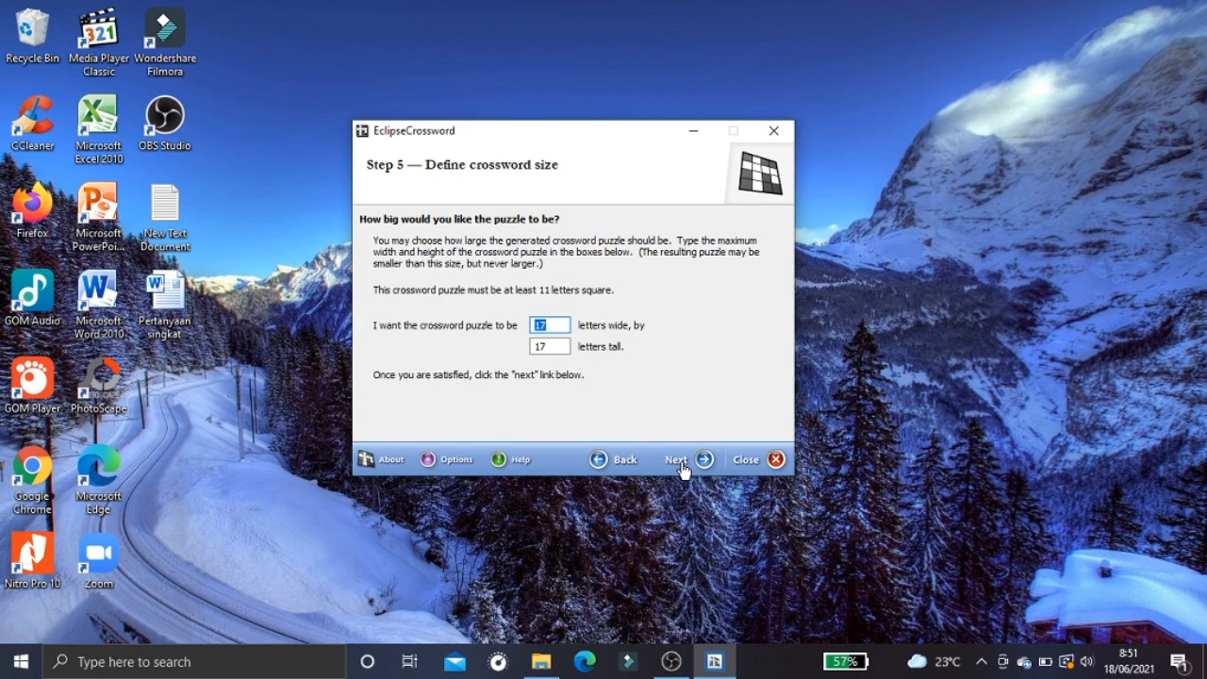
Generate the crossword with a maximum size of 17 by 17 letters, regenerate the layout several times, and accept the final puzzle
left_click(603, 414)
left_click(676, 460)
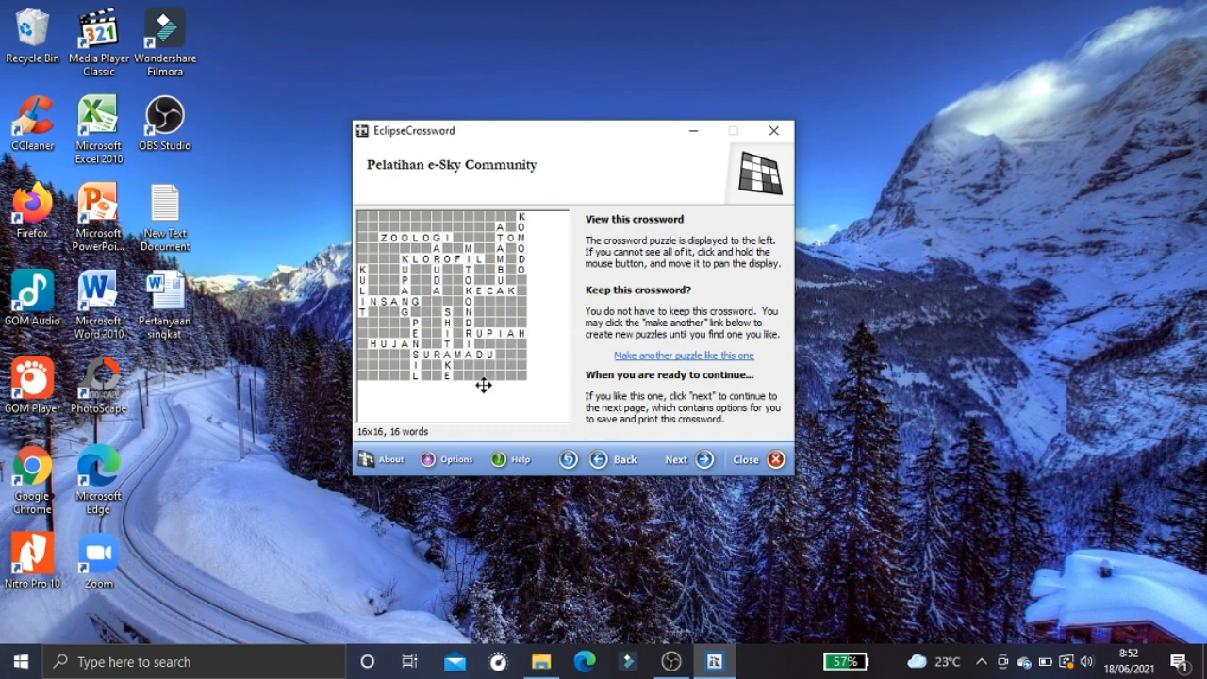
left_click(691, 358)
left_click(691, 358)
left_click(692, 359)
left_click(691, 359)
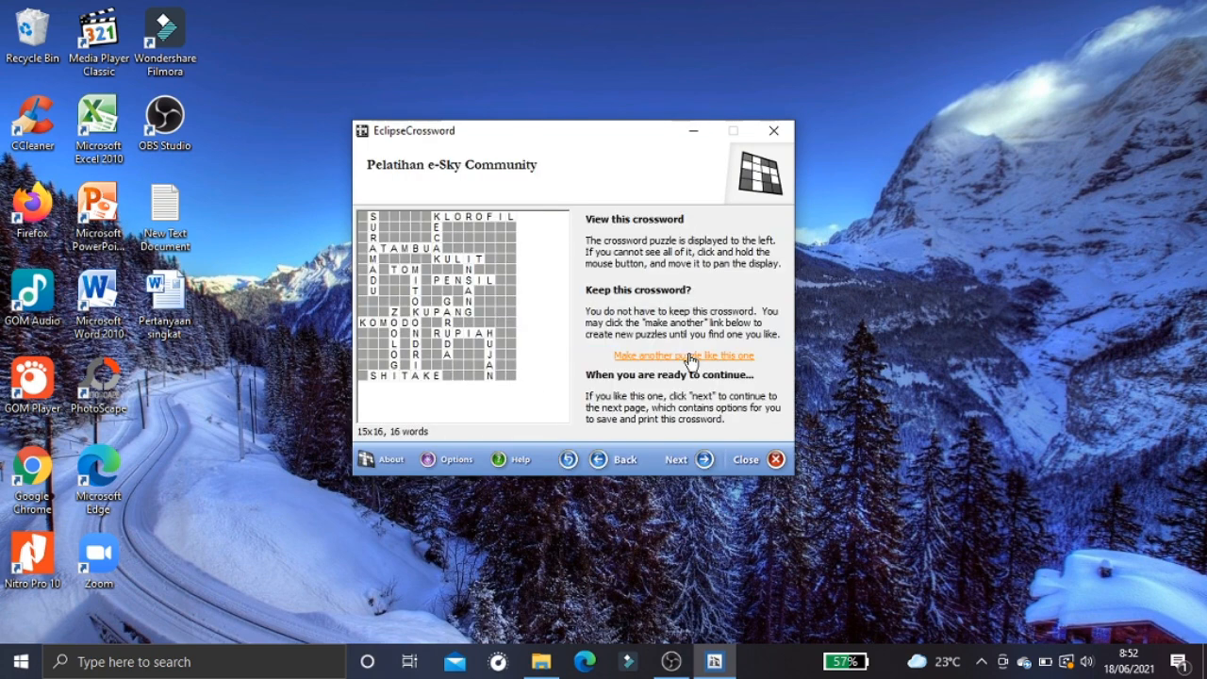
left_click(692, 358)
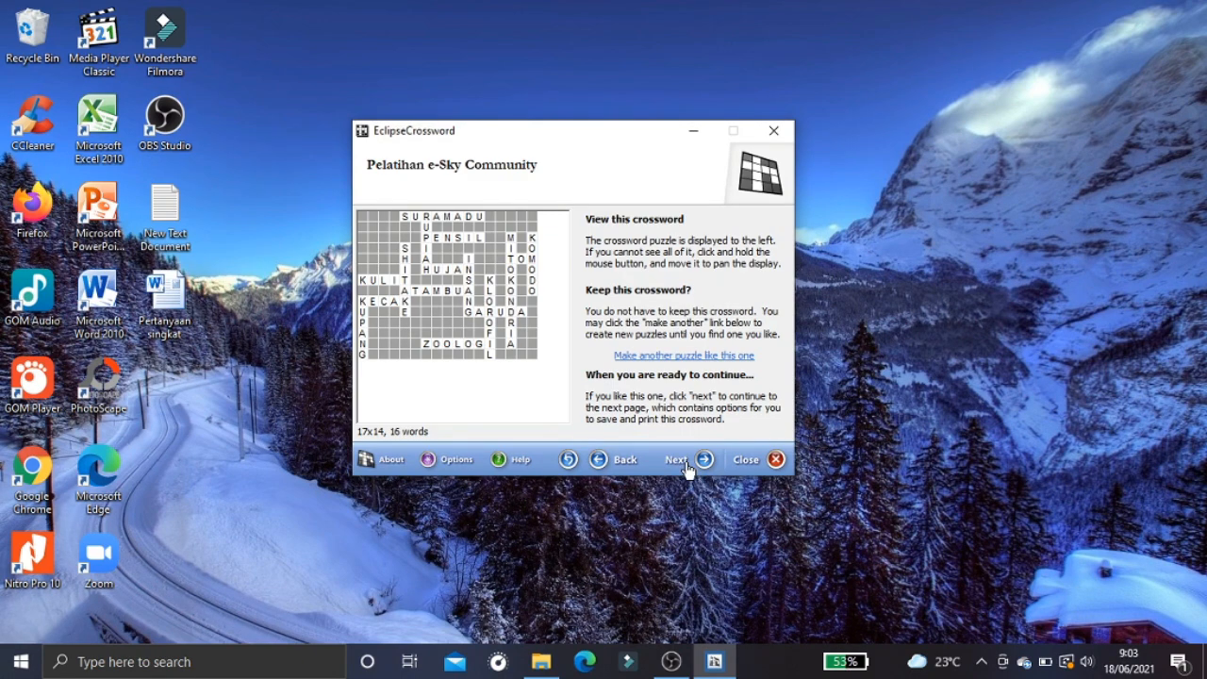
left_click(679, 460)
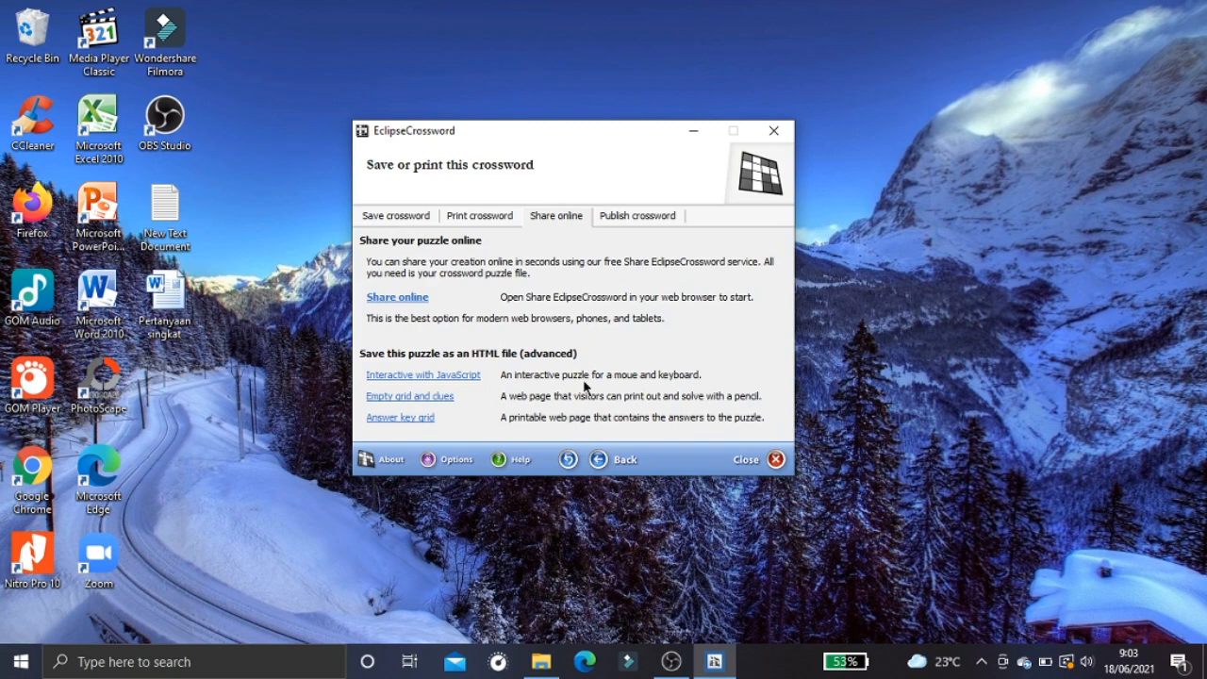
Save the empty grid and clues as a web page named TTS in the percobaan folder
left_click(433, 402)
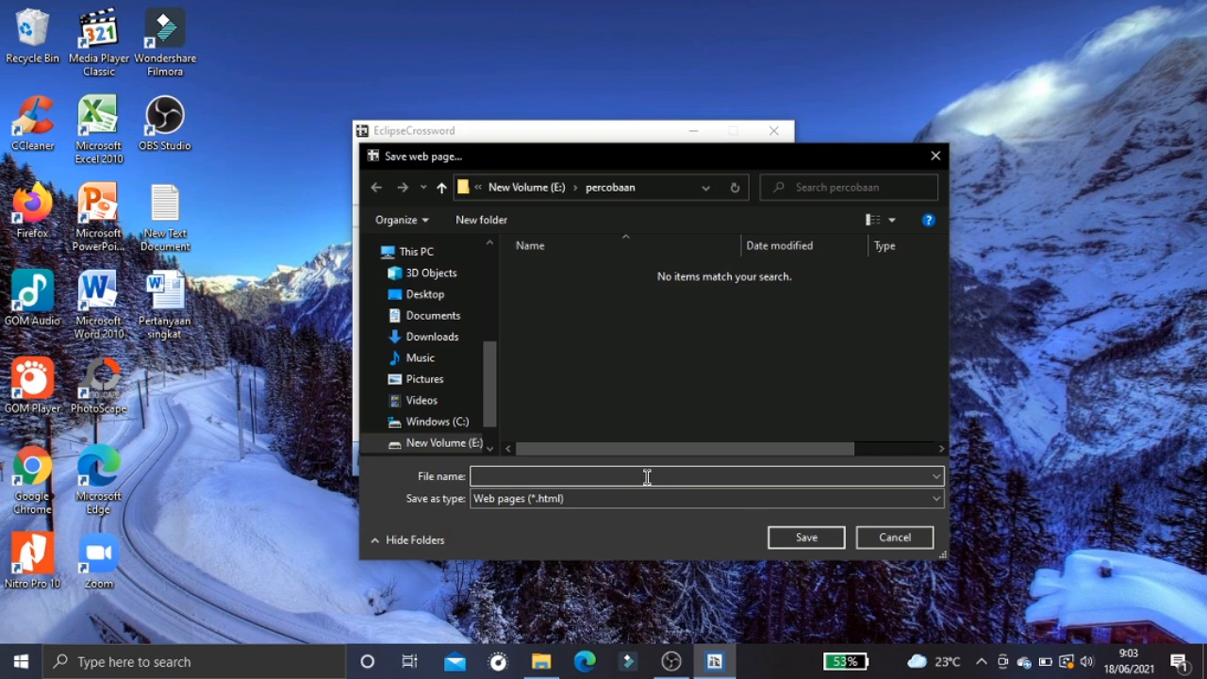
key("Caps_Lock")
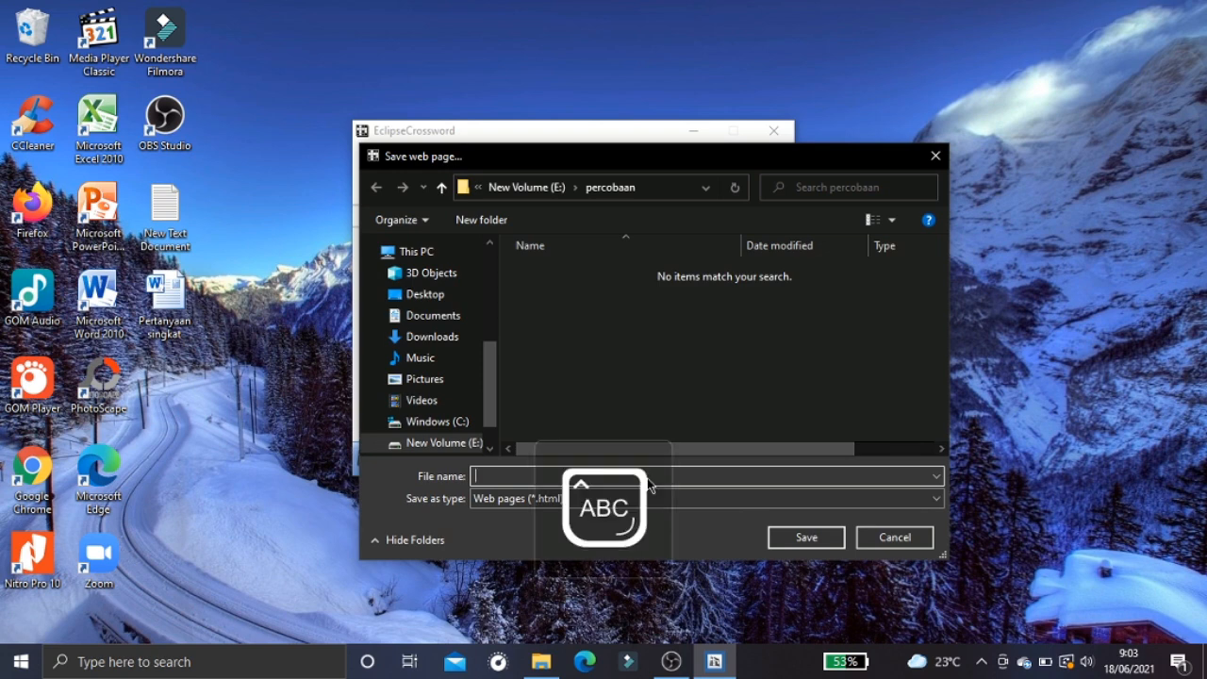
key("Caps_Lock")
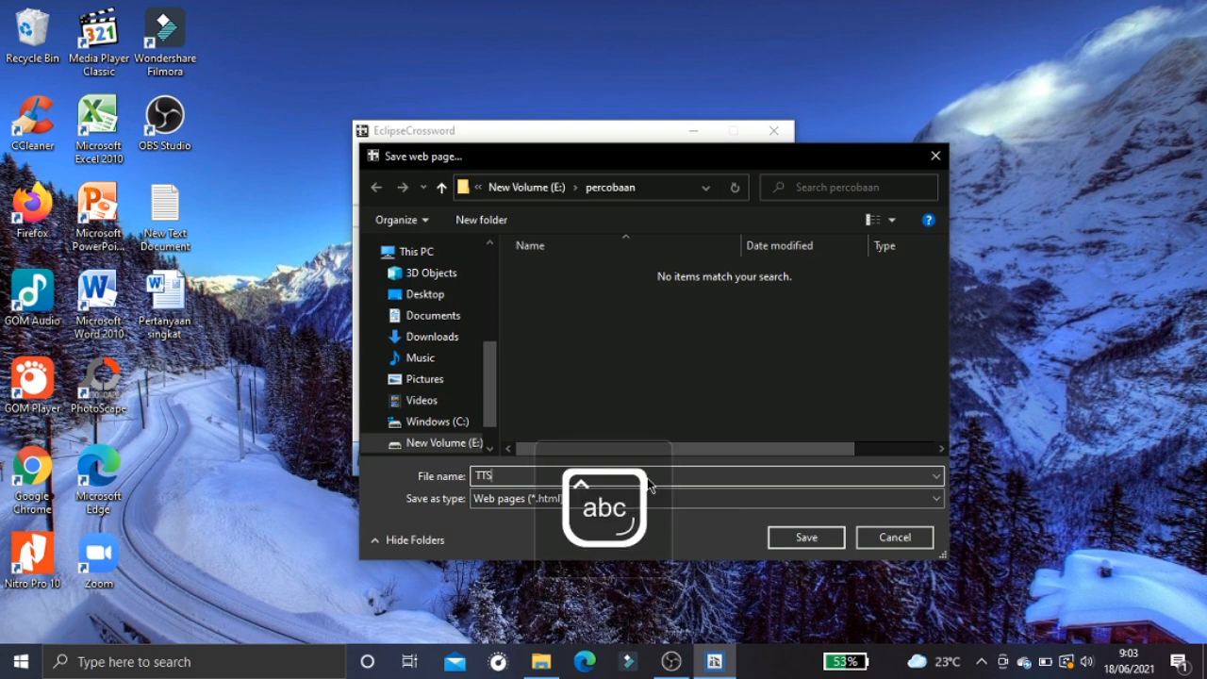
left_click(809, 538)
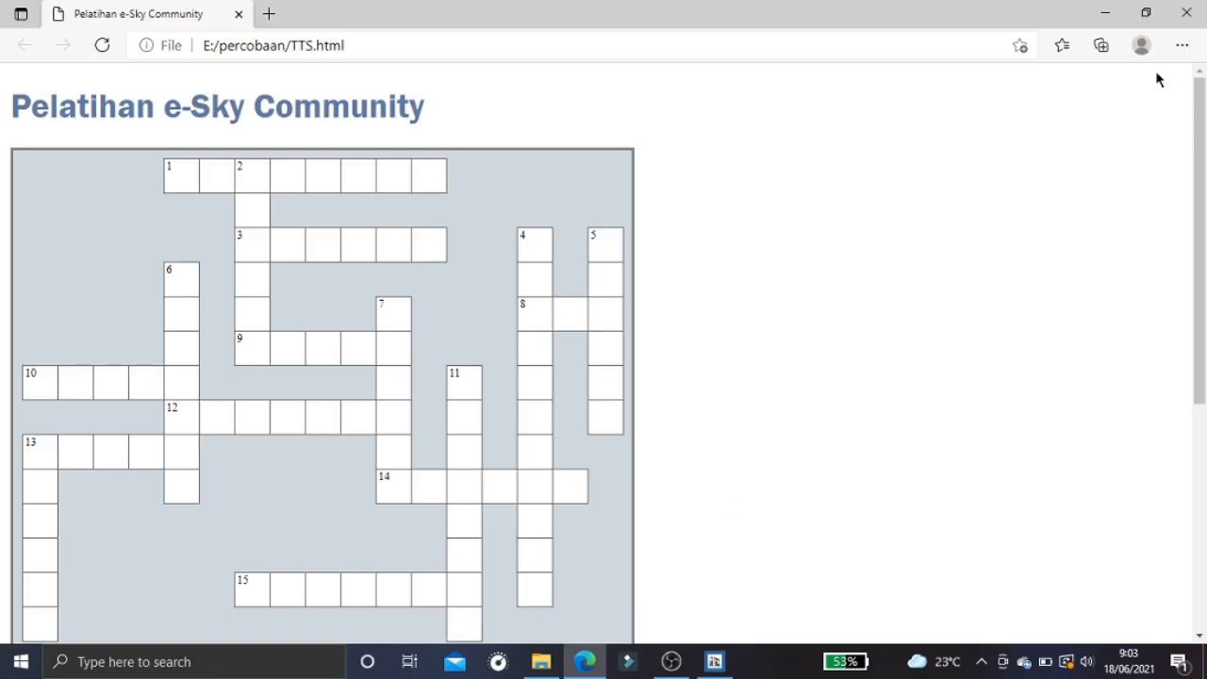
Reduce the TTS page zoom to 80% to view the whole grid together with its clues
left_click(1182, 45)
left_click(1084, 167)
left_click(1085, 167)
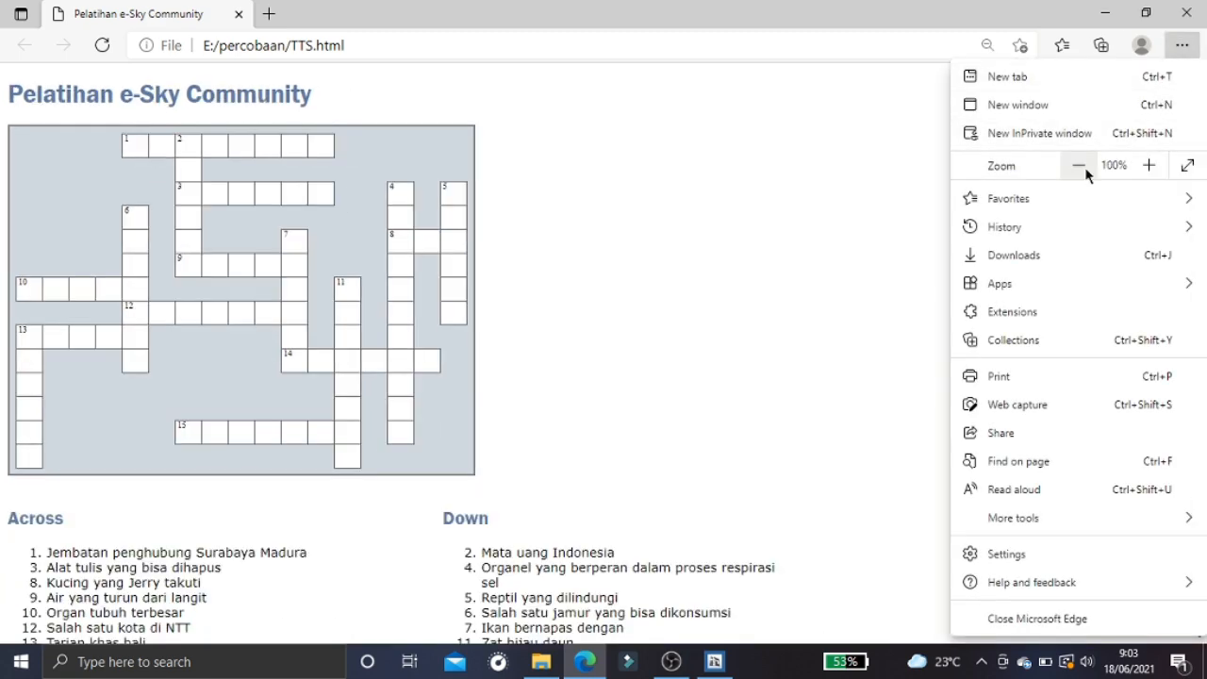
left_click(1078, 166)
left_click(1079, 166)
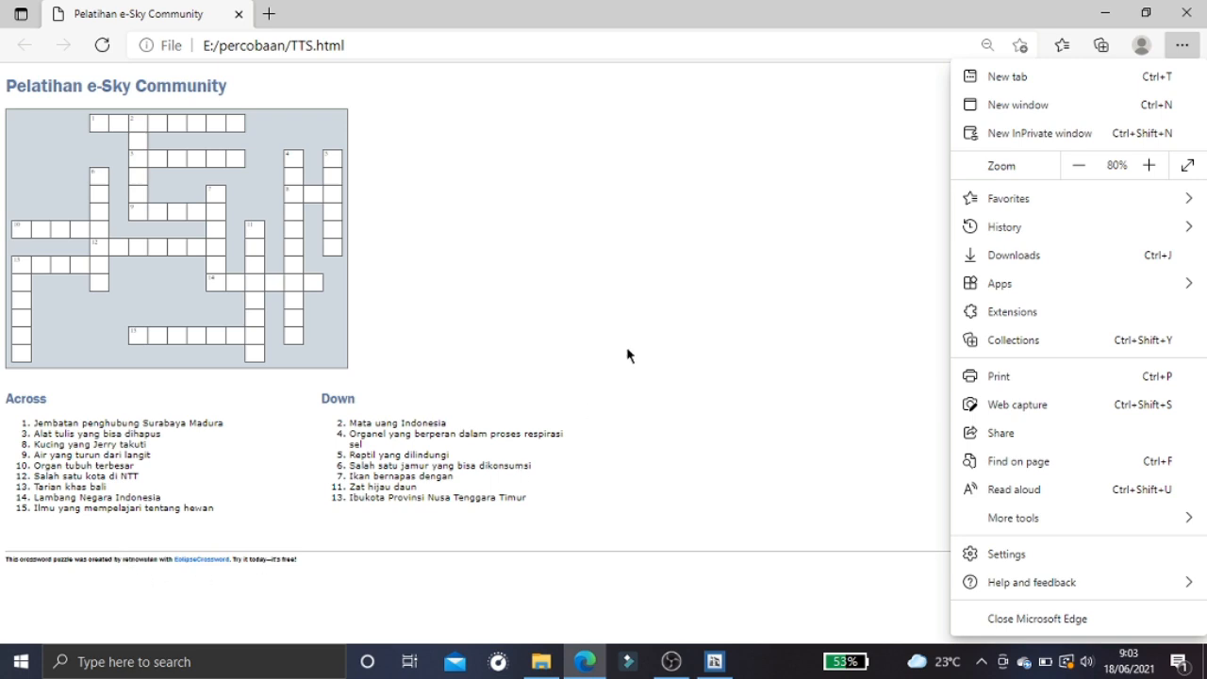
left_click(743, 276)
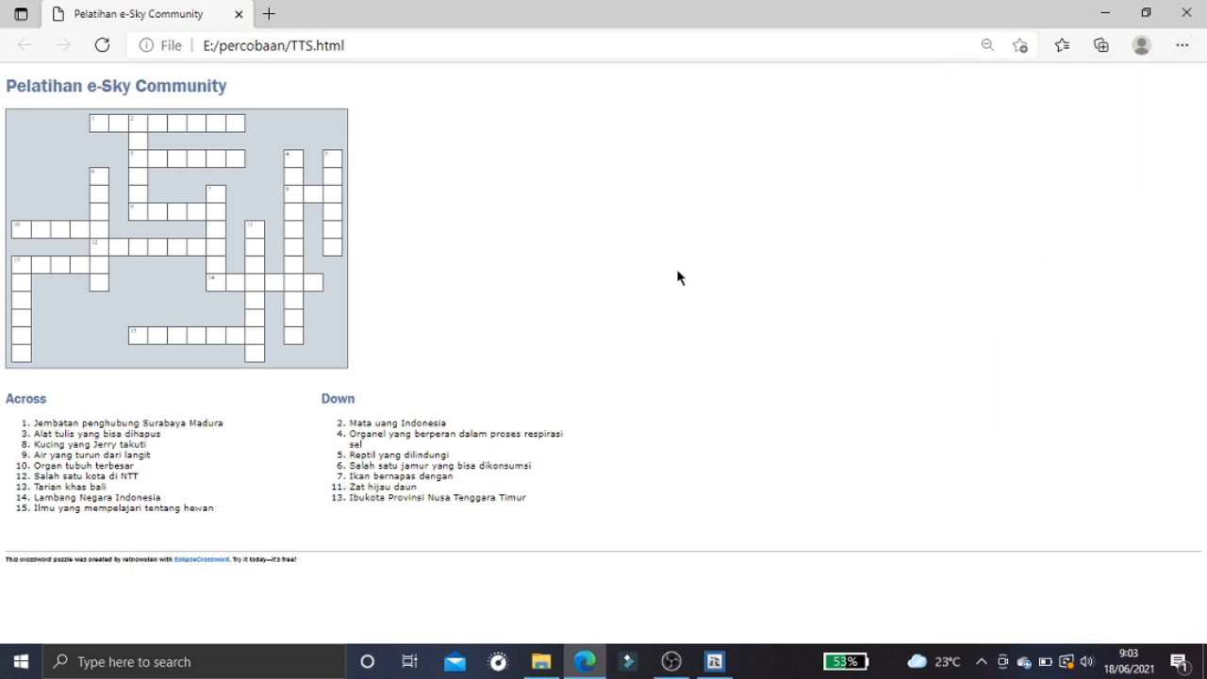
Look through the print preview of the TTS page, cancel printing, and close the browser
key("ctrl+p")
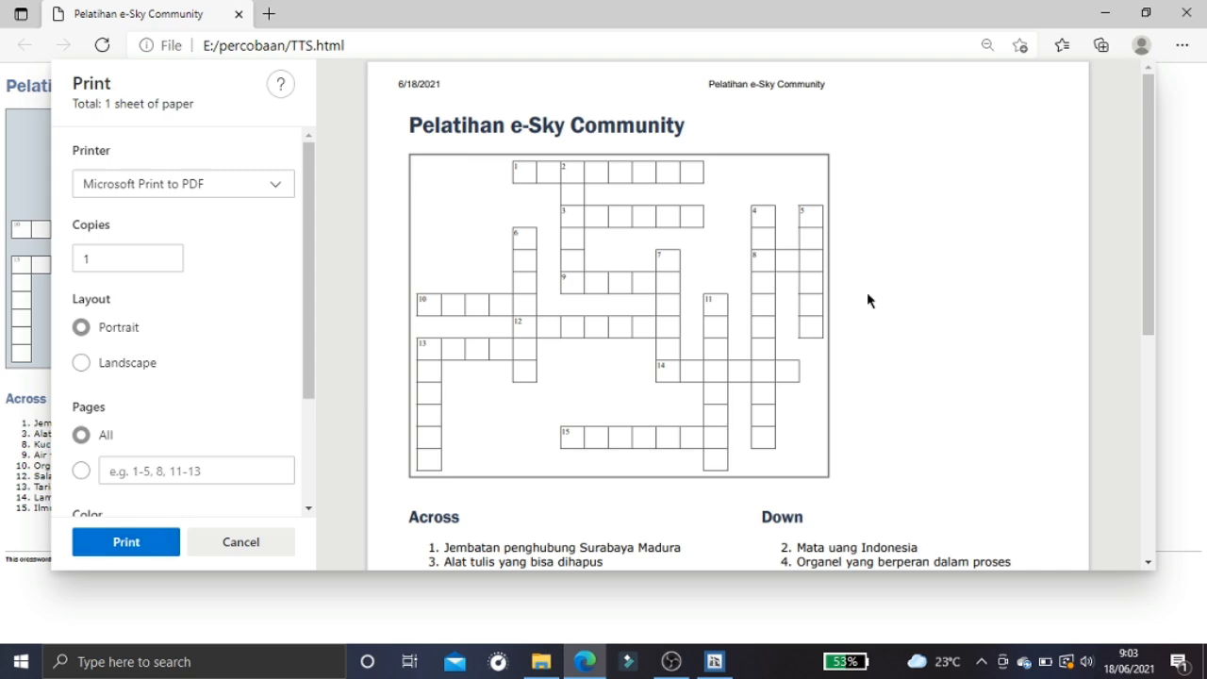
scroll(868, 299, "down", 5)
scroll(872, 300, "up", 5)
left_click(251, 551)
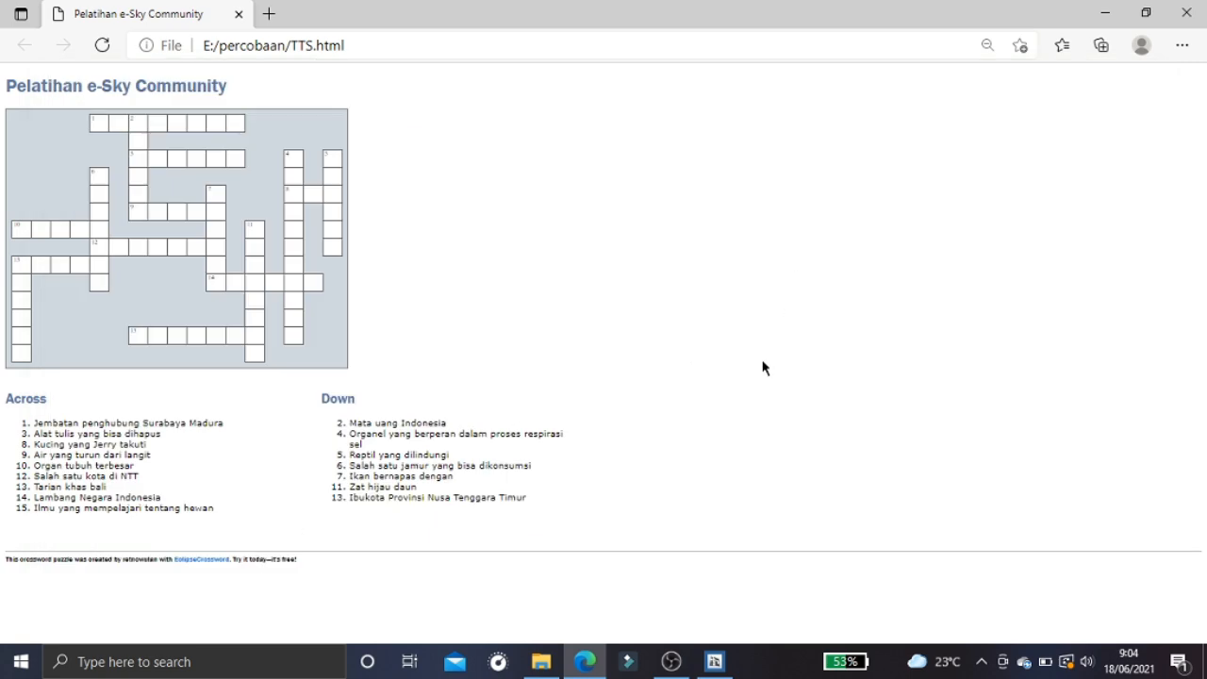
left_click(1190, 14)
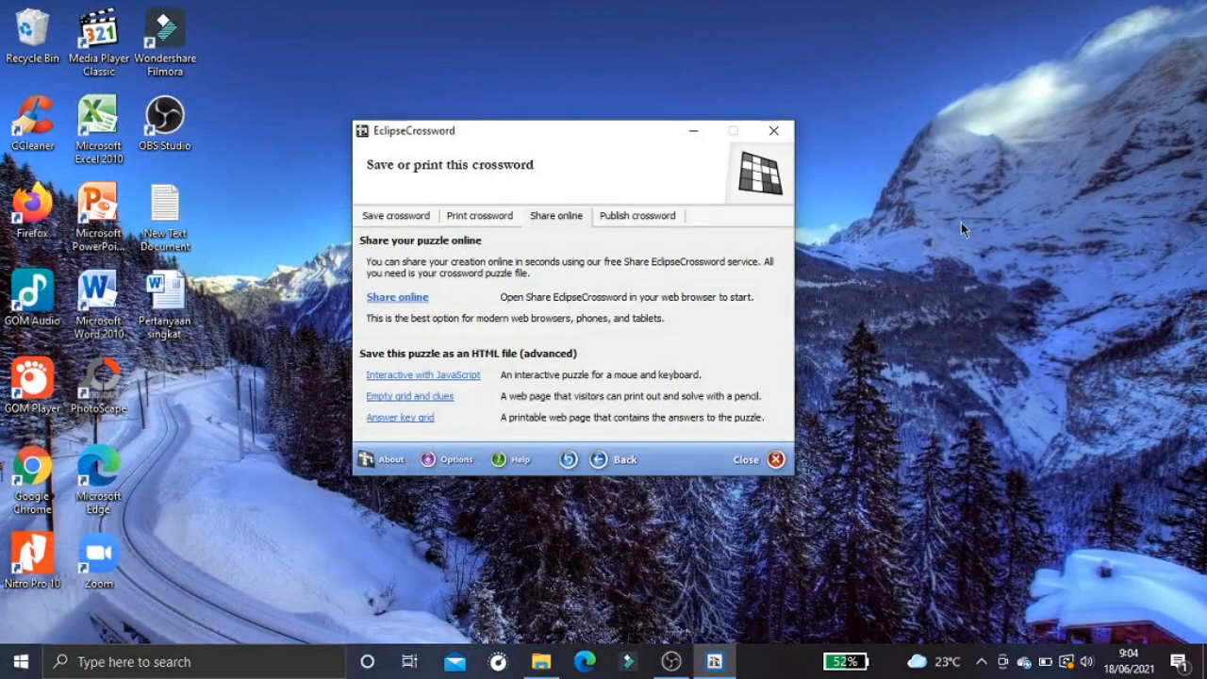
Save the answer key grid as a web page named KUNCI in the percobaan folder
left_click(400, 425)
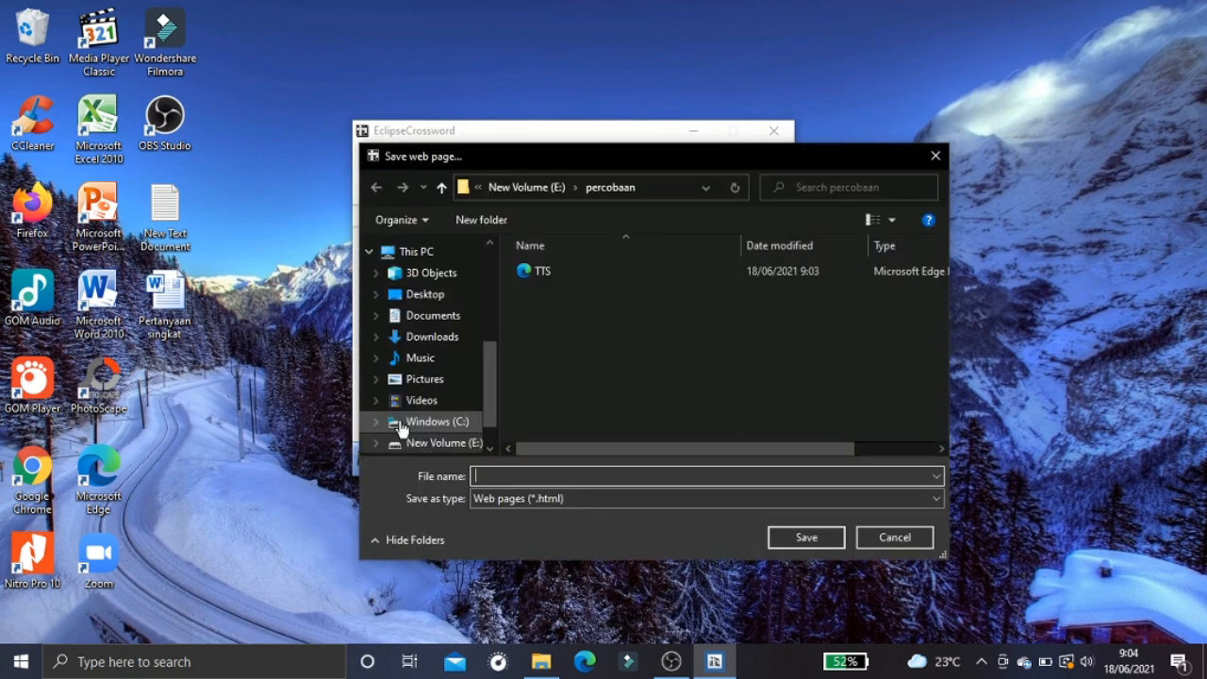
left_click(637, 475)
type("KUNCI")
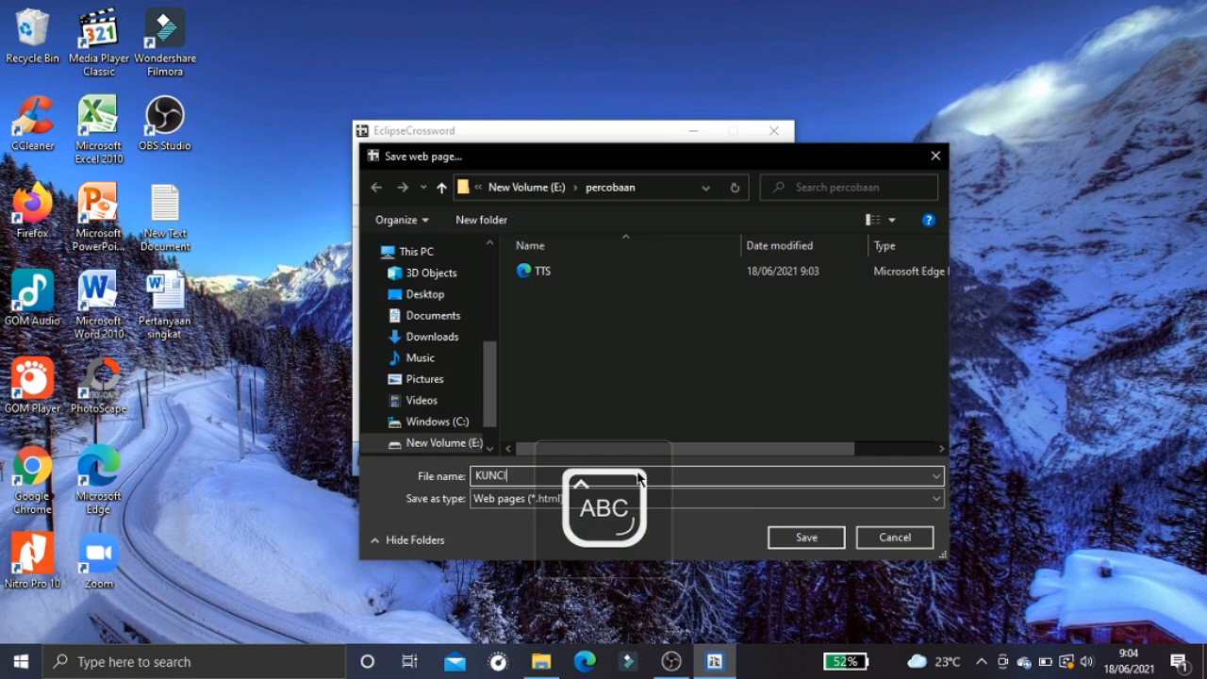
left_click(803, 543)
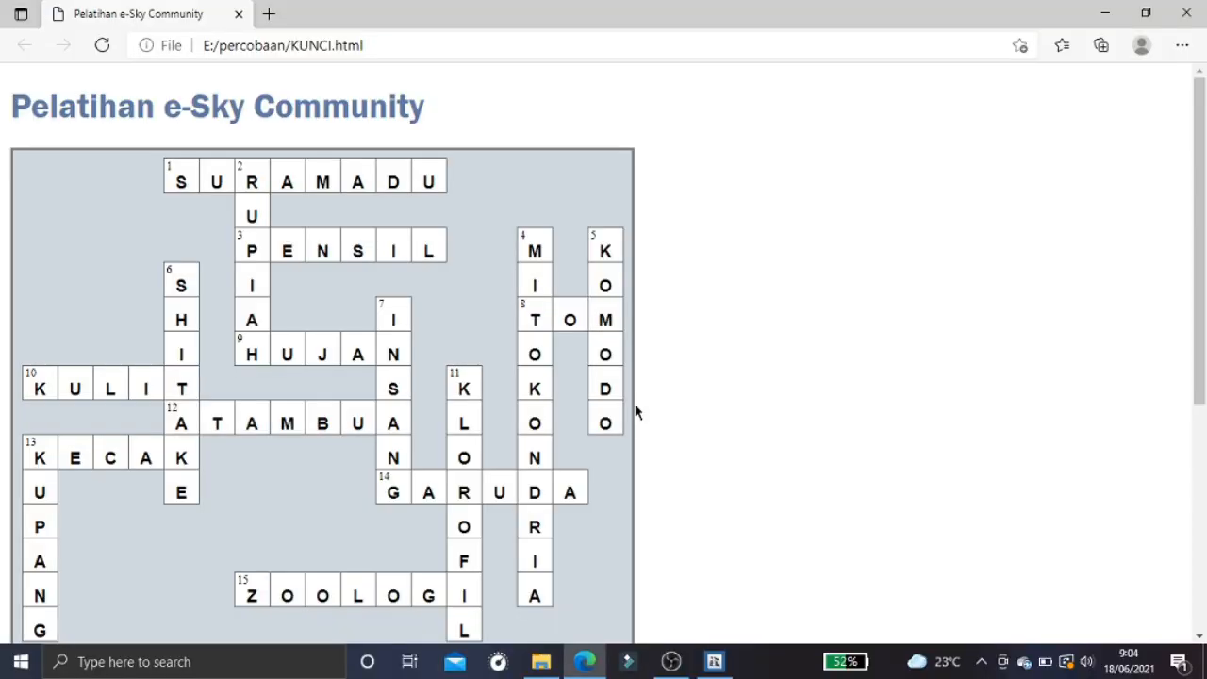
Examine the whole KUNCI answer key page with its grid and clues, and close the browser
scroll(637, 413, "down", 5)
scroll(637, 412, "up", 1)
scroll(637, 412, "up", 4)
left_click(1182, 47)
left_click(1079, 165)
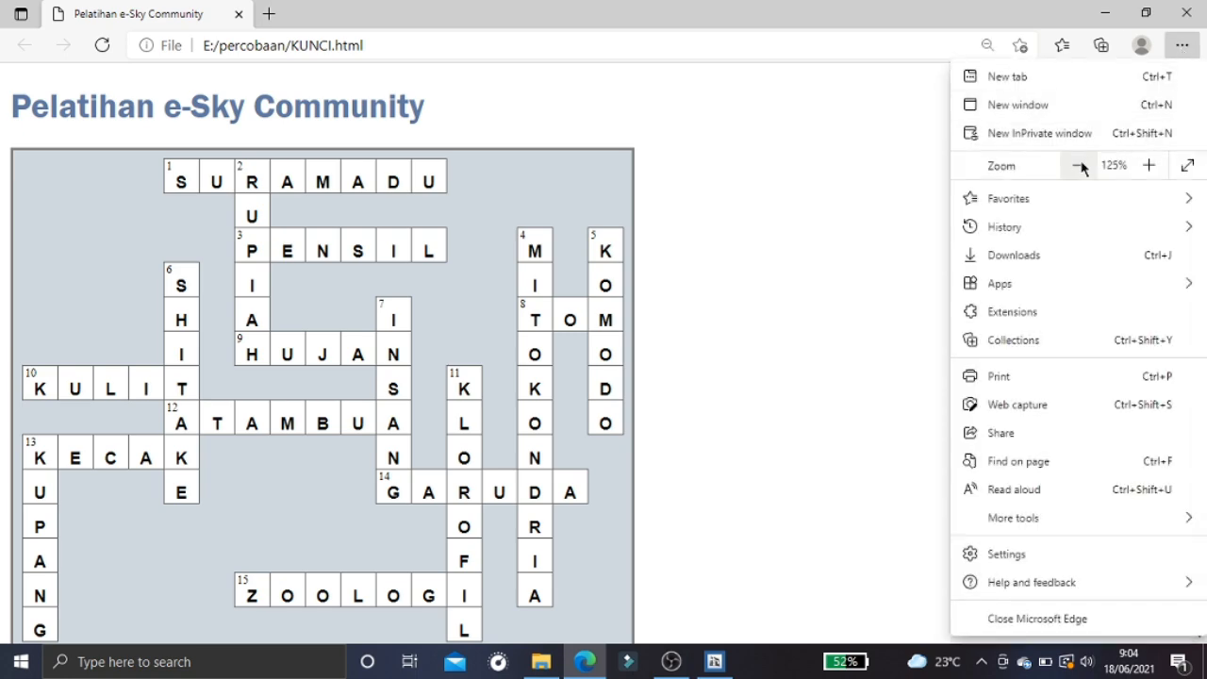
left_click(1079, 165)
left_click(1079, 165)
left_click(1079, 165)
left_click(686, 344)
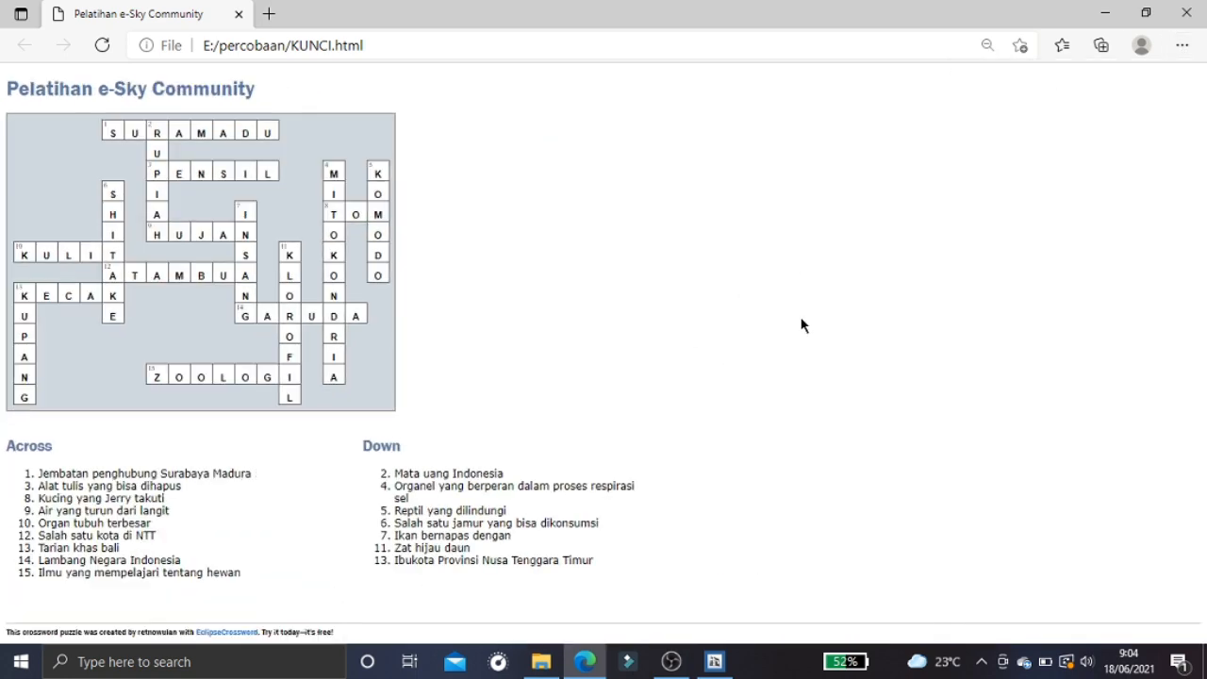
left_click(1185, 22)
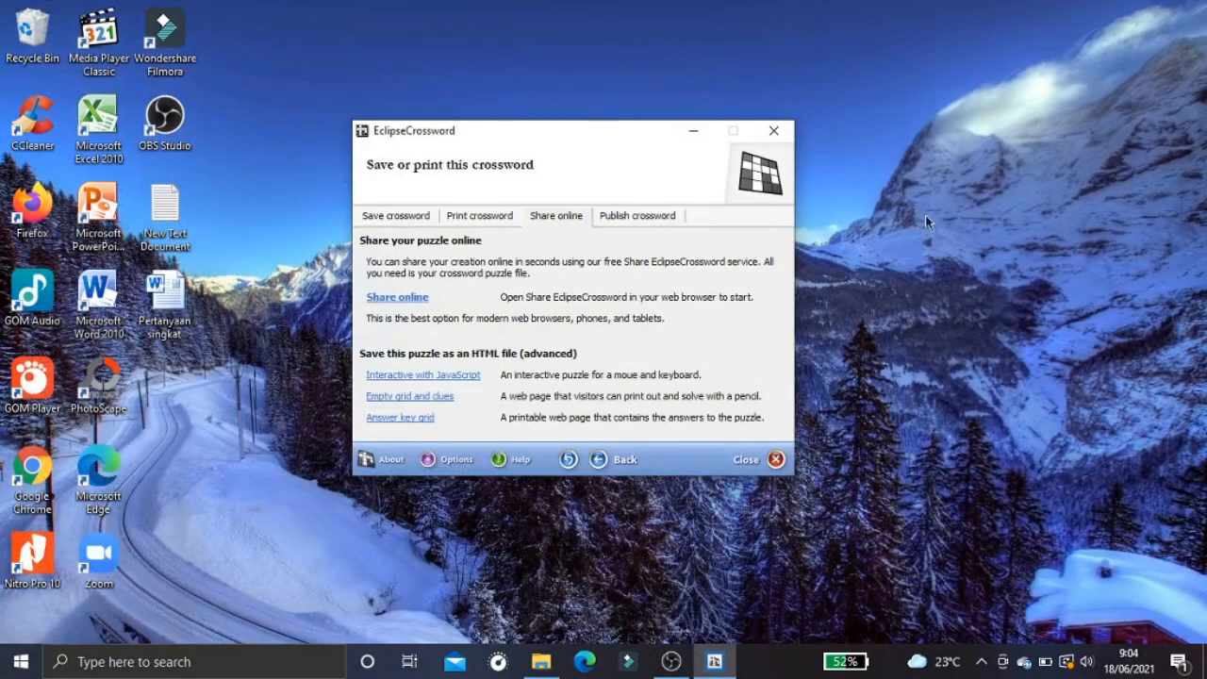
Save the interactive JavaScript version of the puzzle as a web page named INTERAKTIF in the percobaan folder
left_click(422, 381)
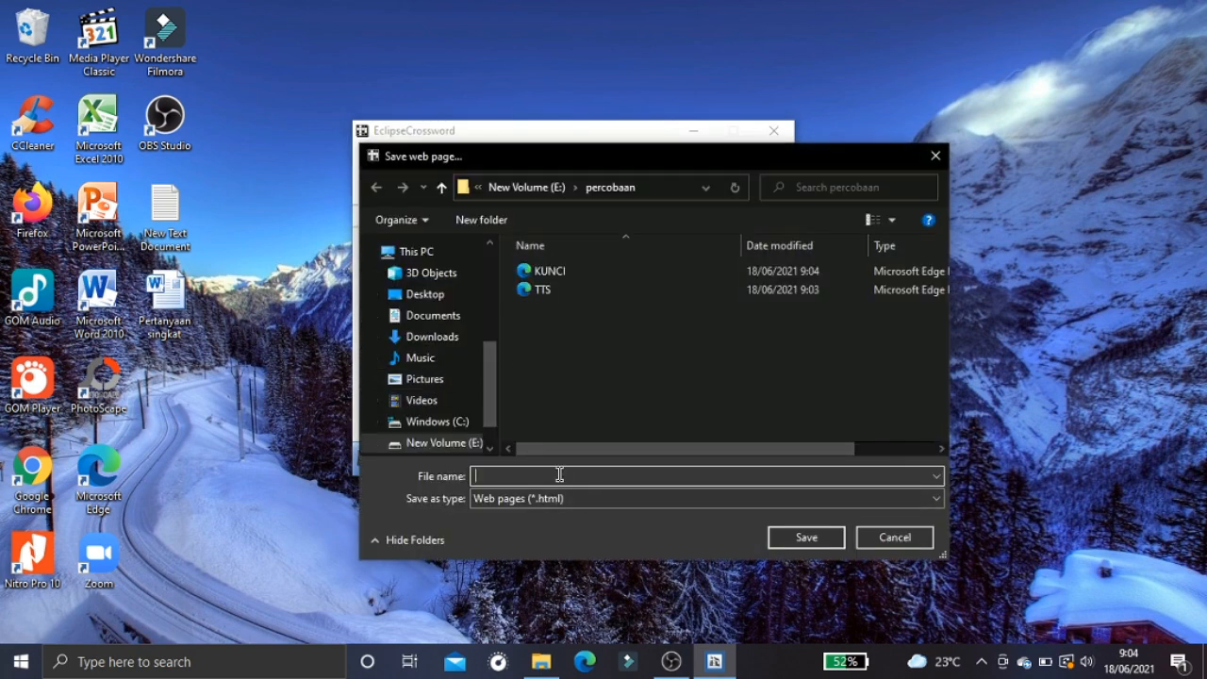
type("INTERAKTIF")
left_click(804, 538)
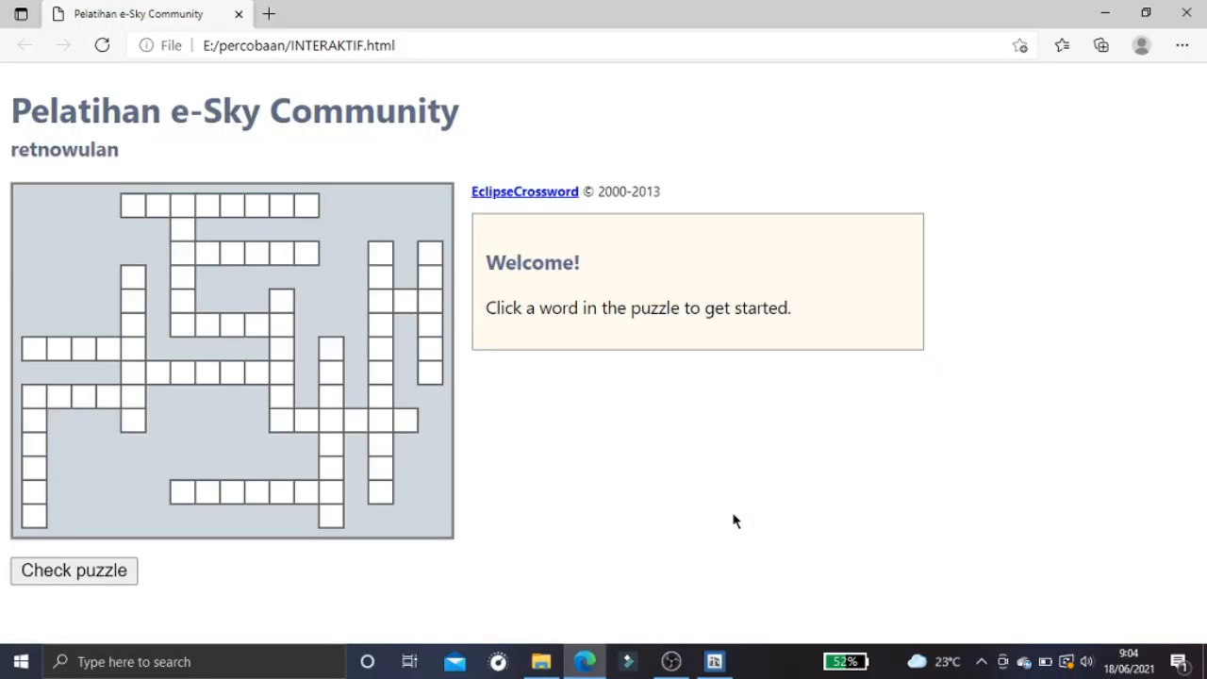
left_click(1182, 45)
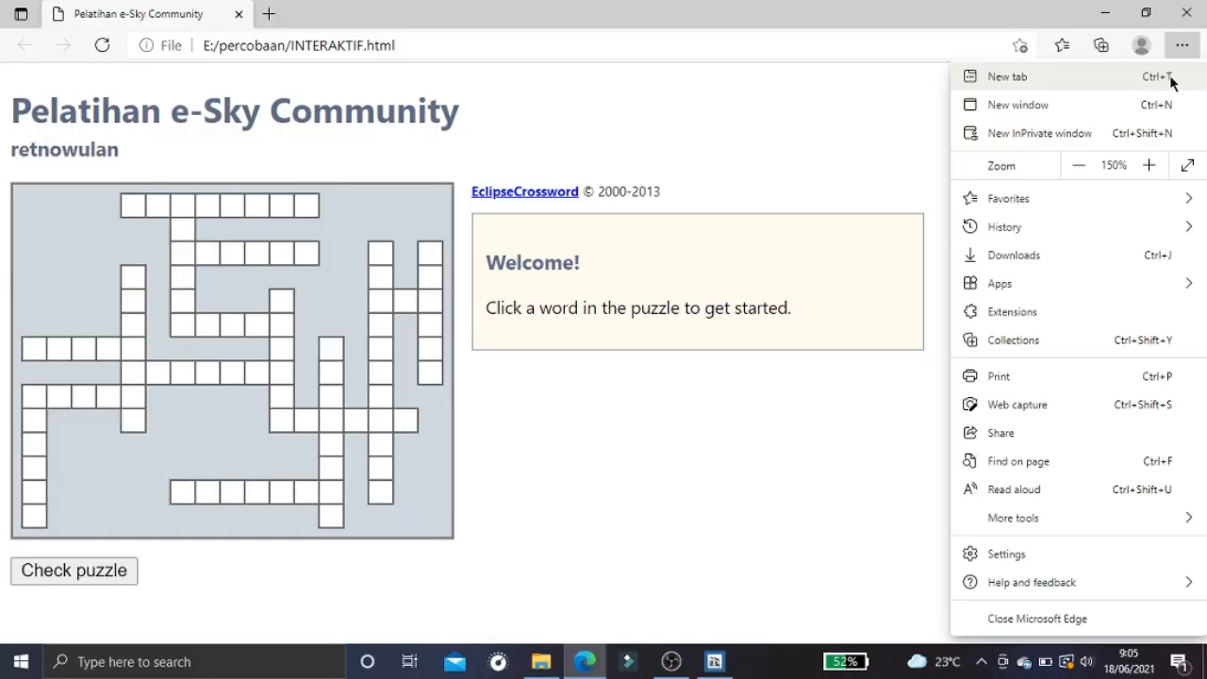
left_click(1079, 166)
left_click(1079, 166)
left_click(420, 375)
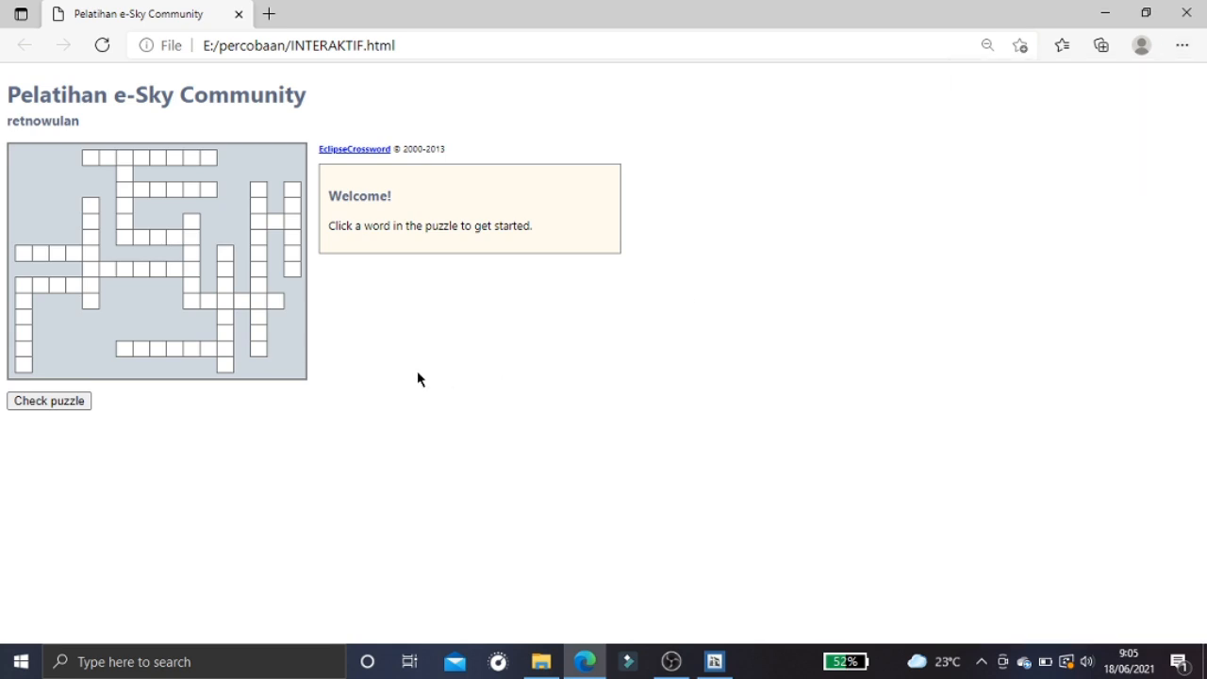
left_click(1182, 45)
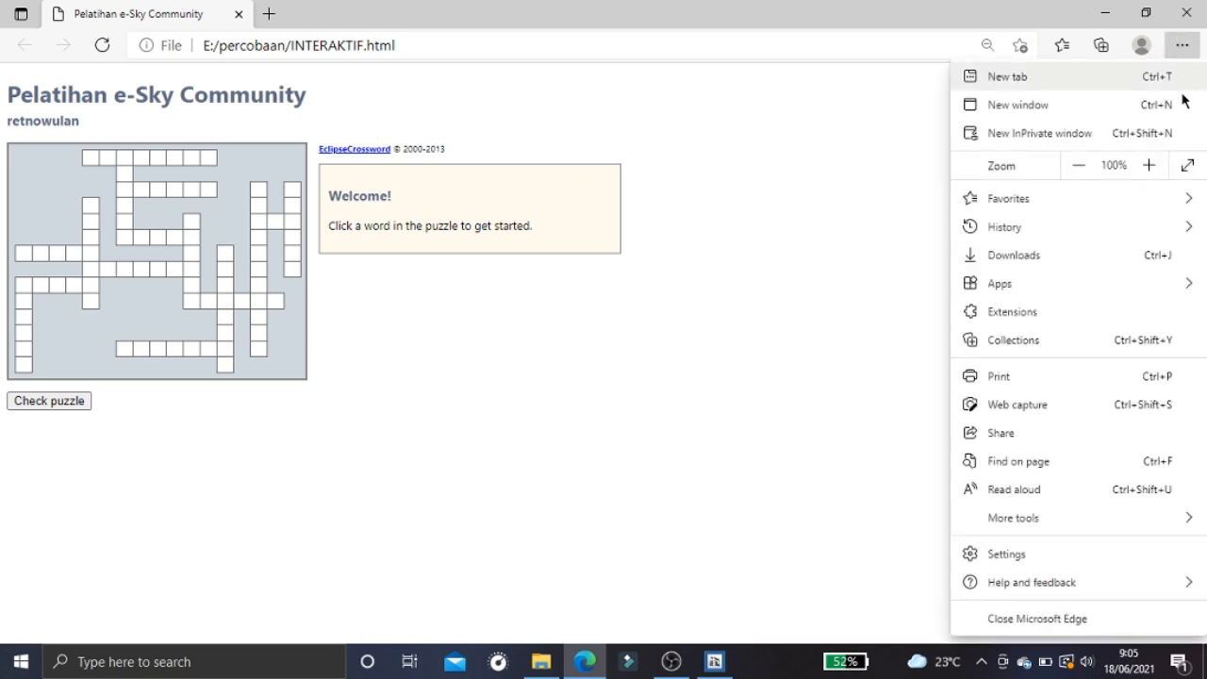
left_click(1149, 166)
left_click(1147, 172)
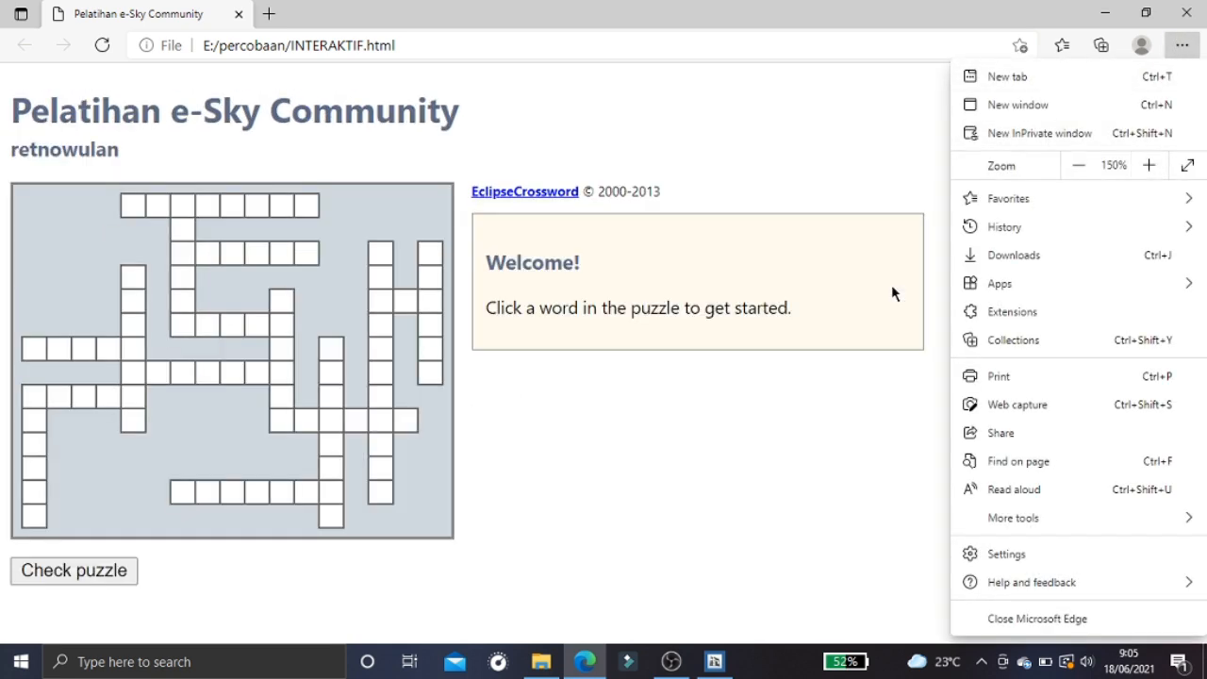
left_click(753, 438)
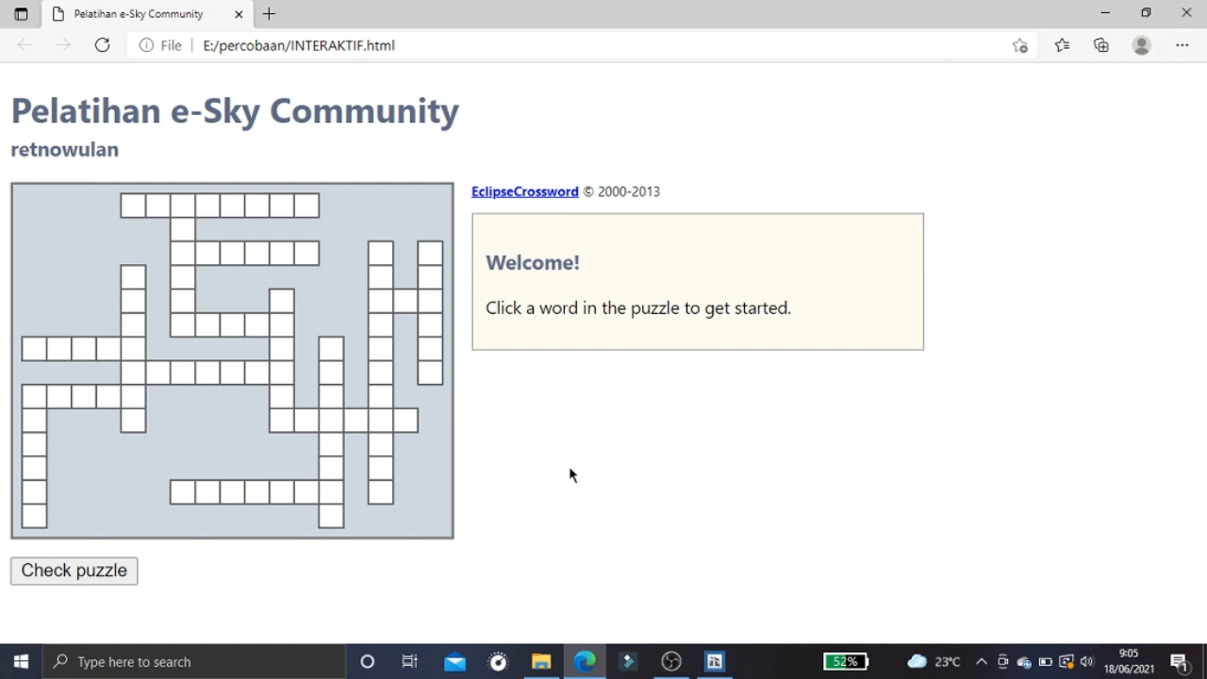
Fill in HUJAN as the five-letter across answer to the clue "Air yang turun dari langit"
left_click(209, 330)
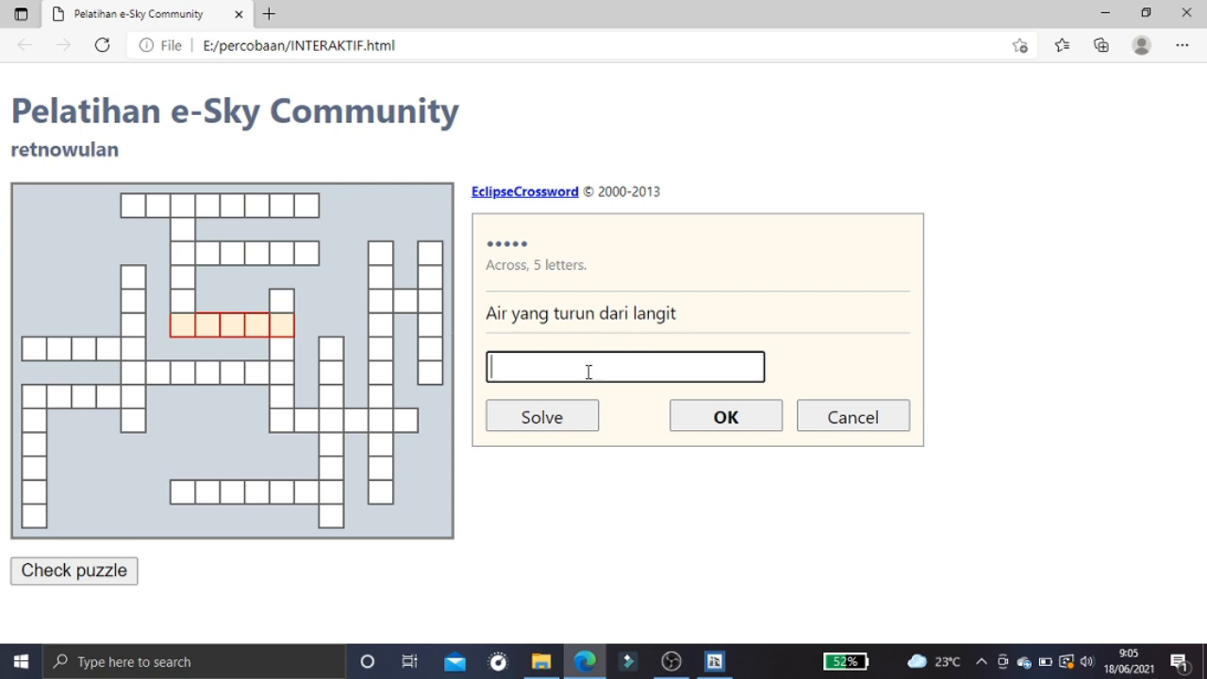
type("HUJAN")
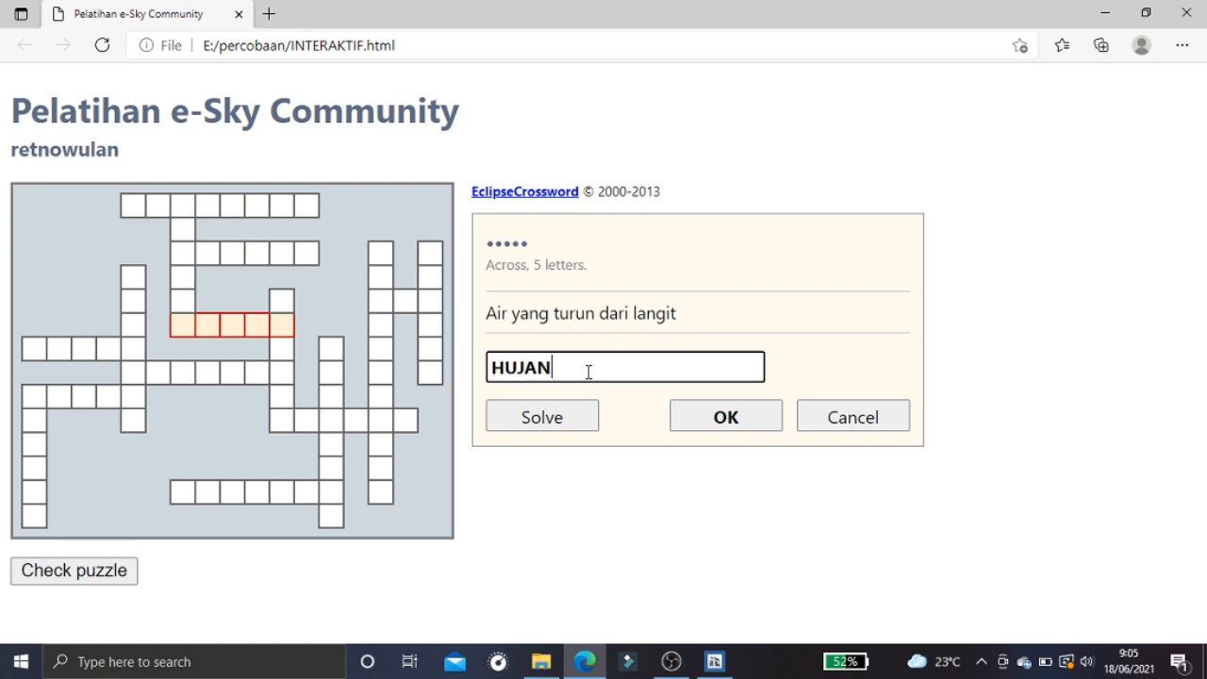
left_click(730, 425)
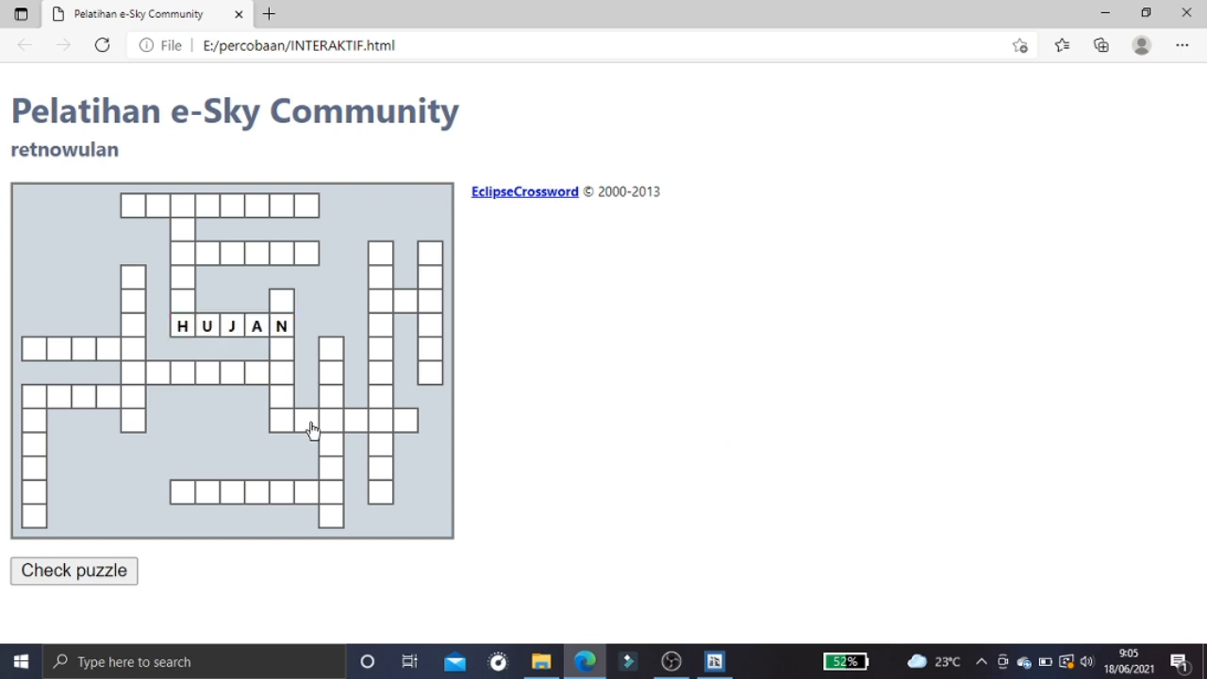
Answer the clue "Salah satu kota di NTT" with ATAMBUA and the down clue "Ikan bernapas dengan" with INSANG
left_click(172, 378)
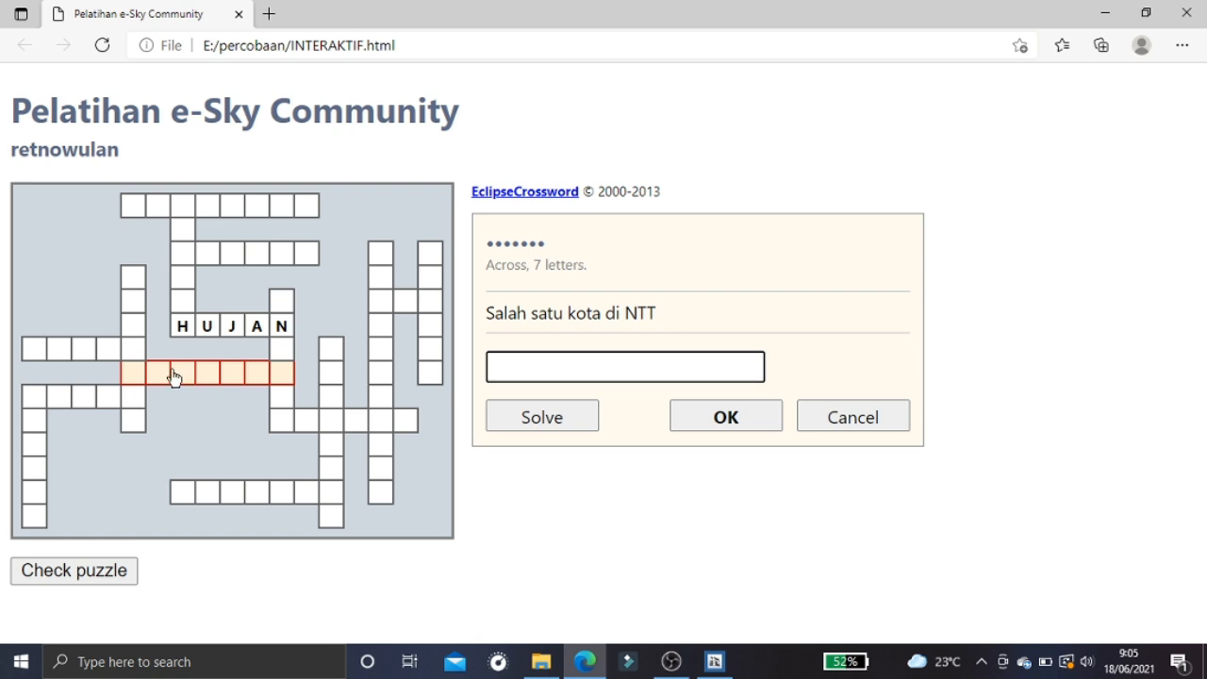
type("ATAMBUA")
left_click(732, 424)
left_click(279, 349)
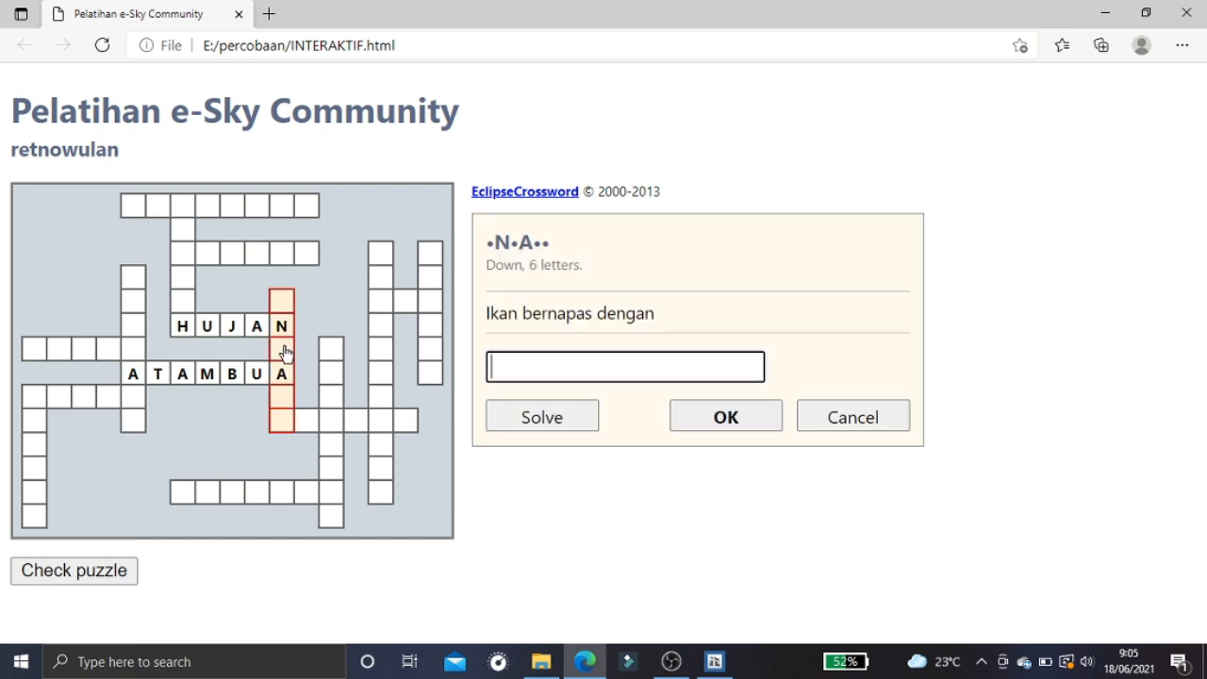
type("INSANG")
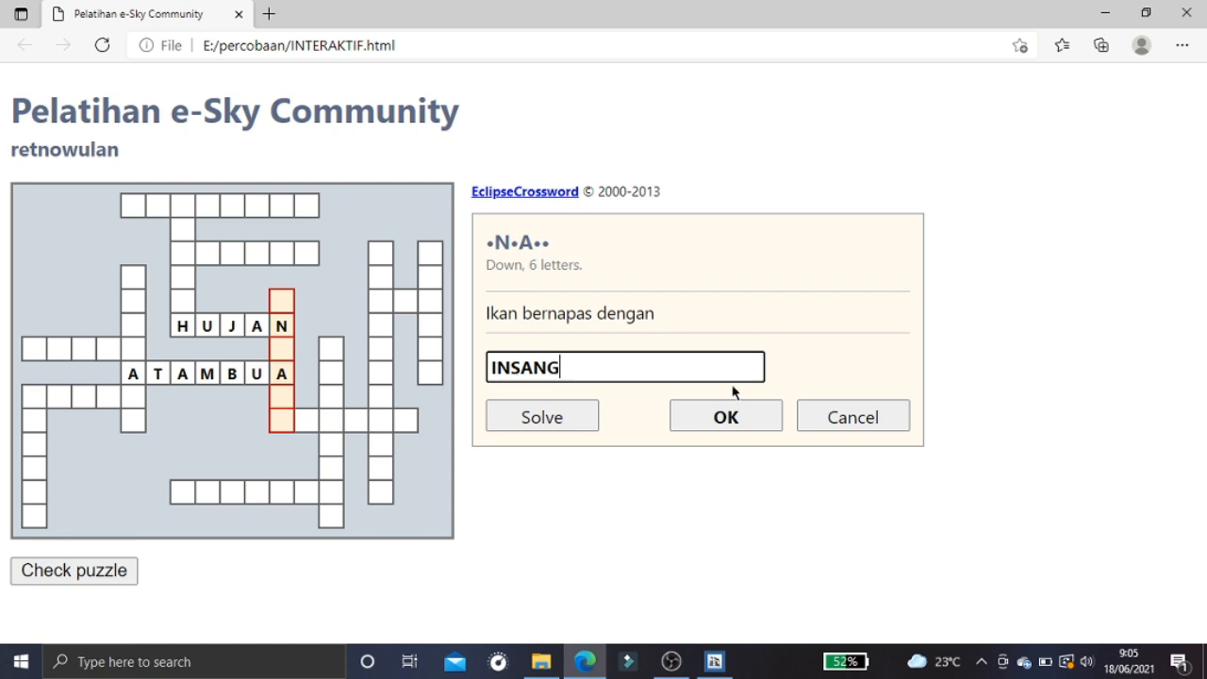
left_click(727, 417)
Answer the across clue "Lambang Negara Indonesia" with GARUDA and the down clue "Zat hijau daun" with KLOROFIL
left_click(308, 419)
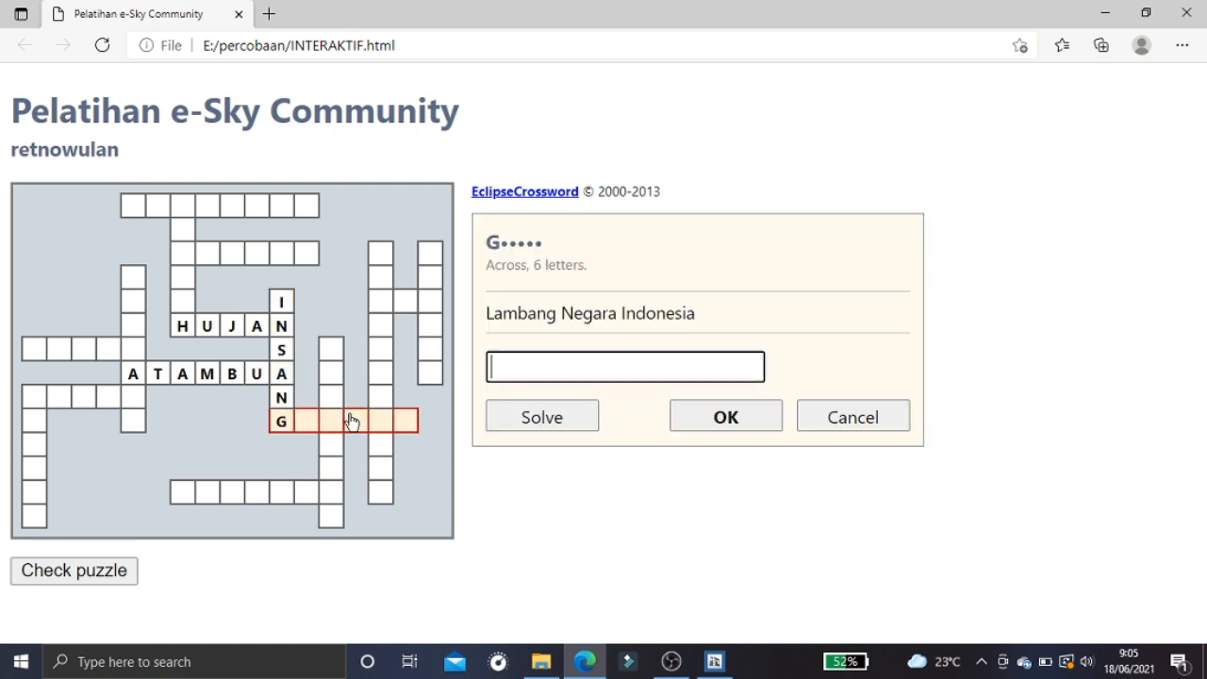
type("GARUDA")
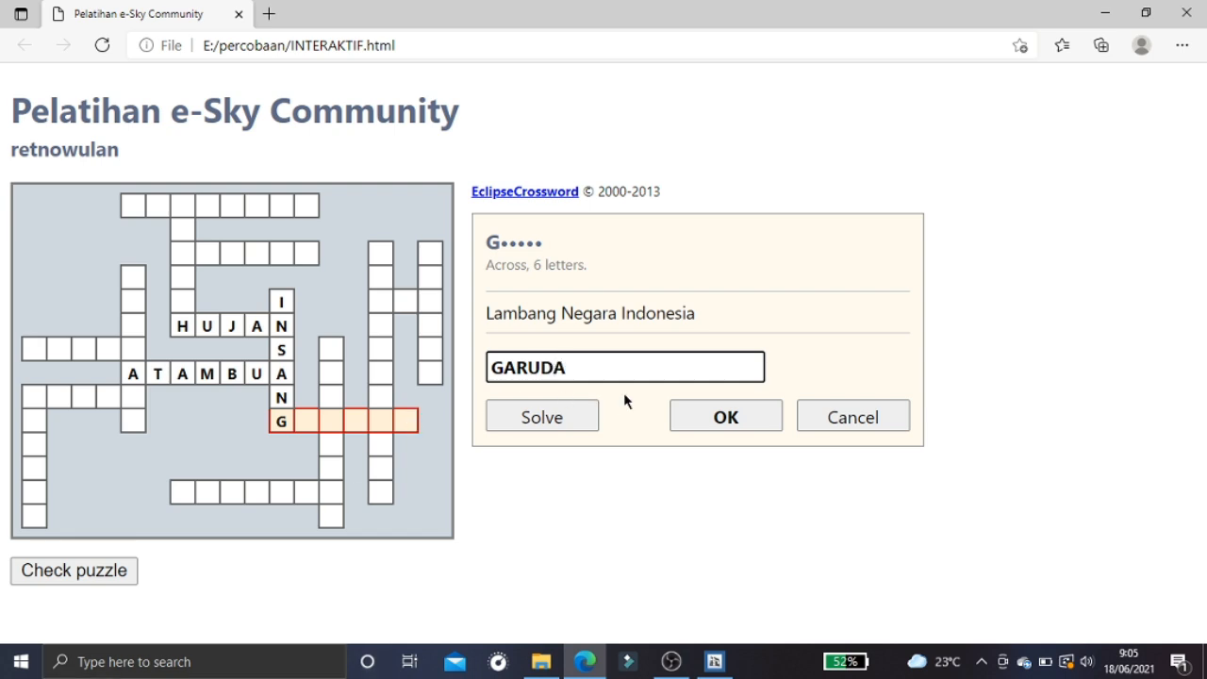
left_click(708, 418)
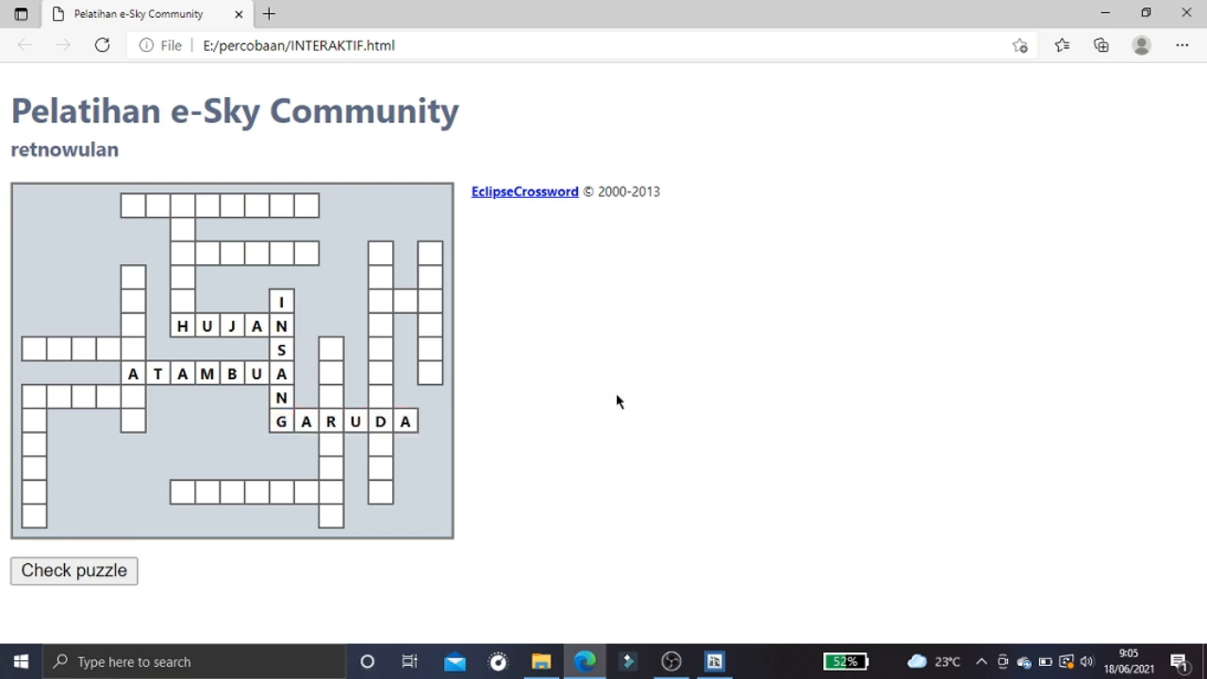
left_click(331, 377)
type("KLOROFIL")
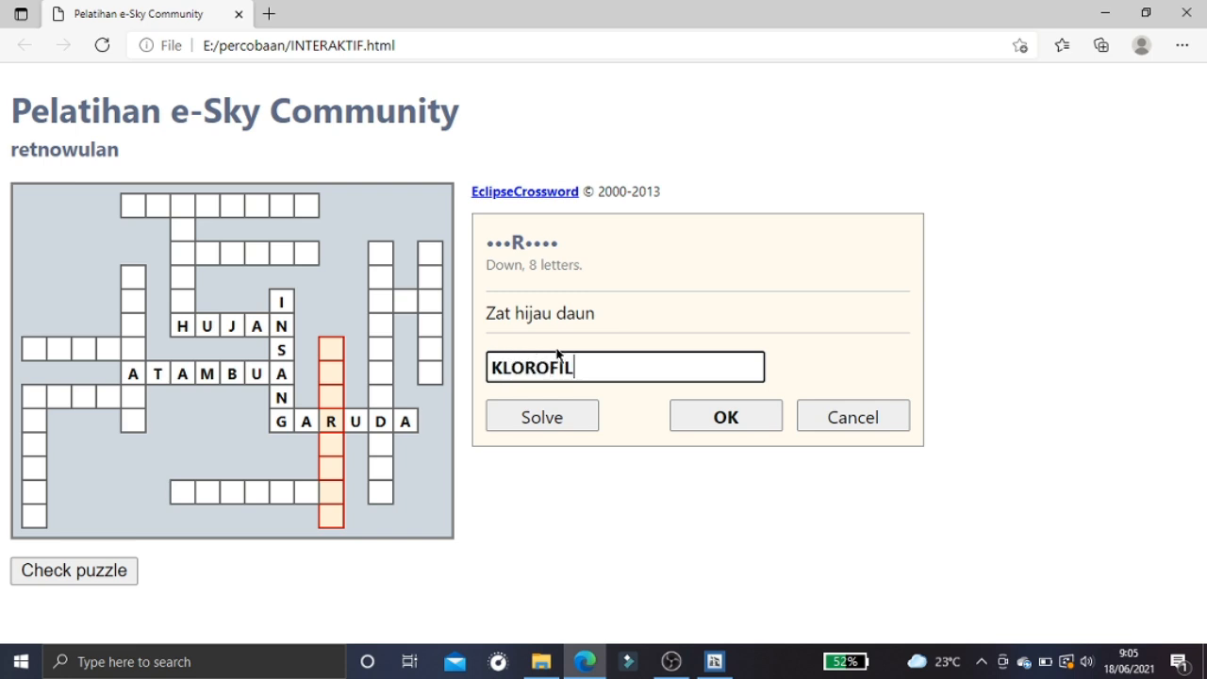
left_click(708, 415)
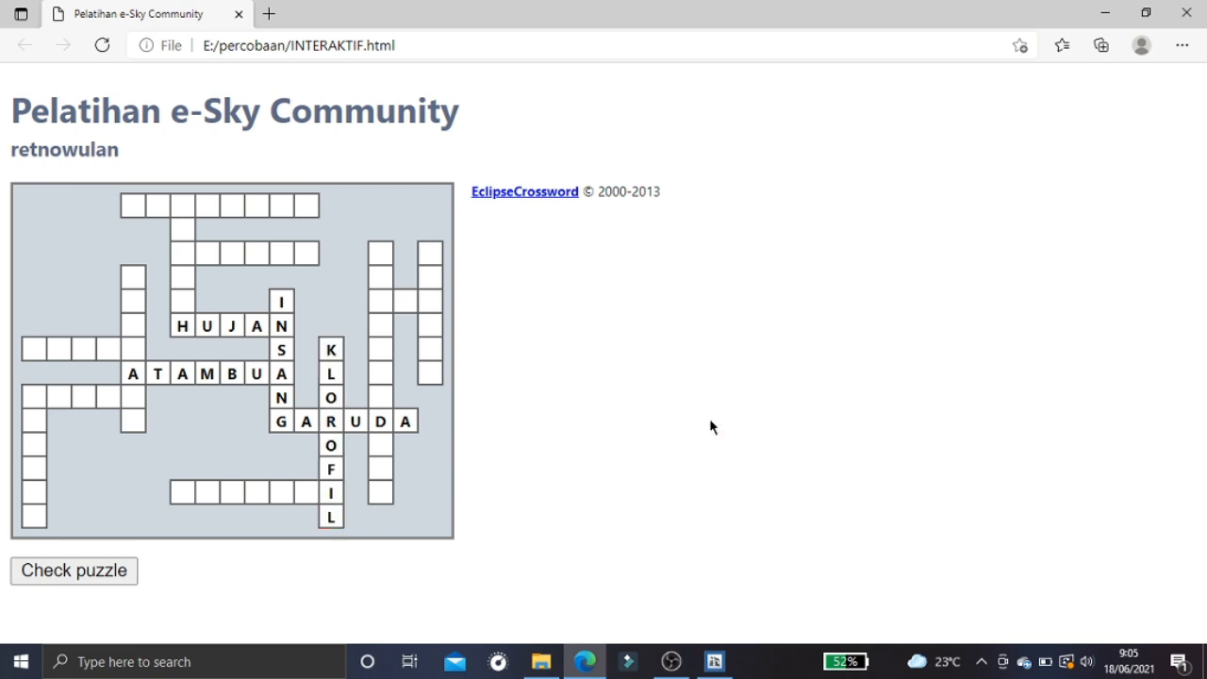
Answer the across clue "Tarian khas bali" with KECAK and the down clue "Salah satu jamur yang bisa dikonsumsi" with SHITAKE
left_click(84, 399)
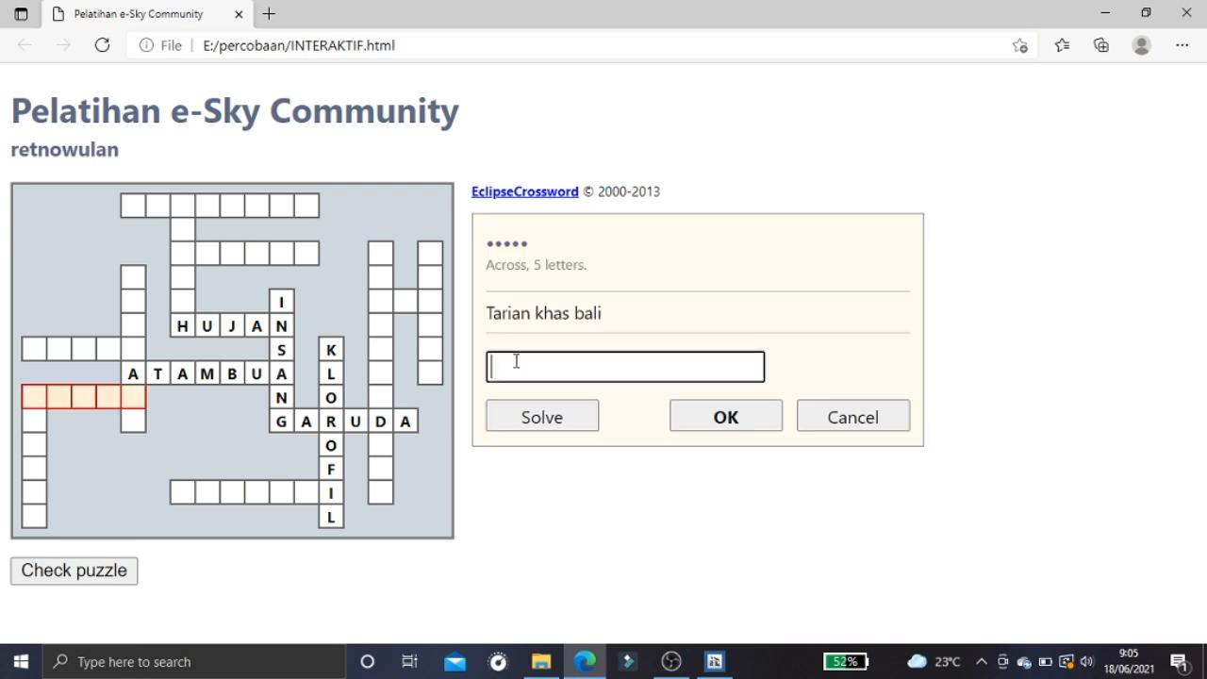
type("KECAK")
left_click(723, 418)
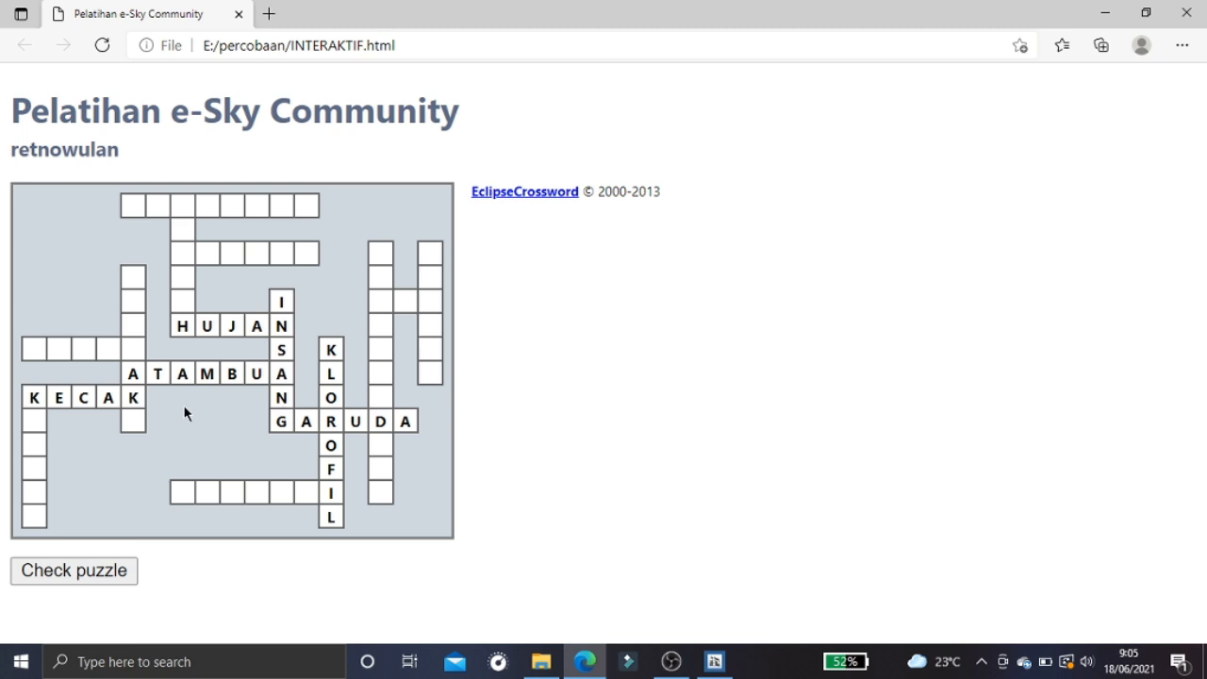
left_click(134, 357)
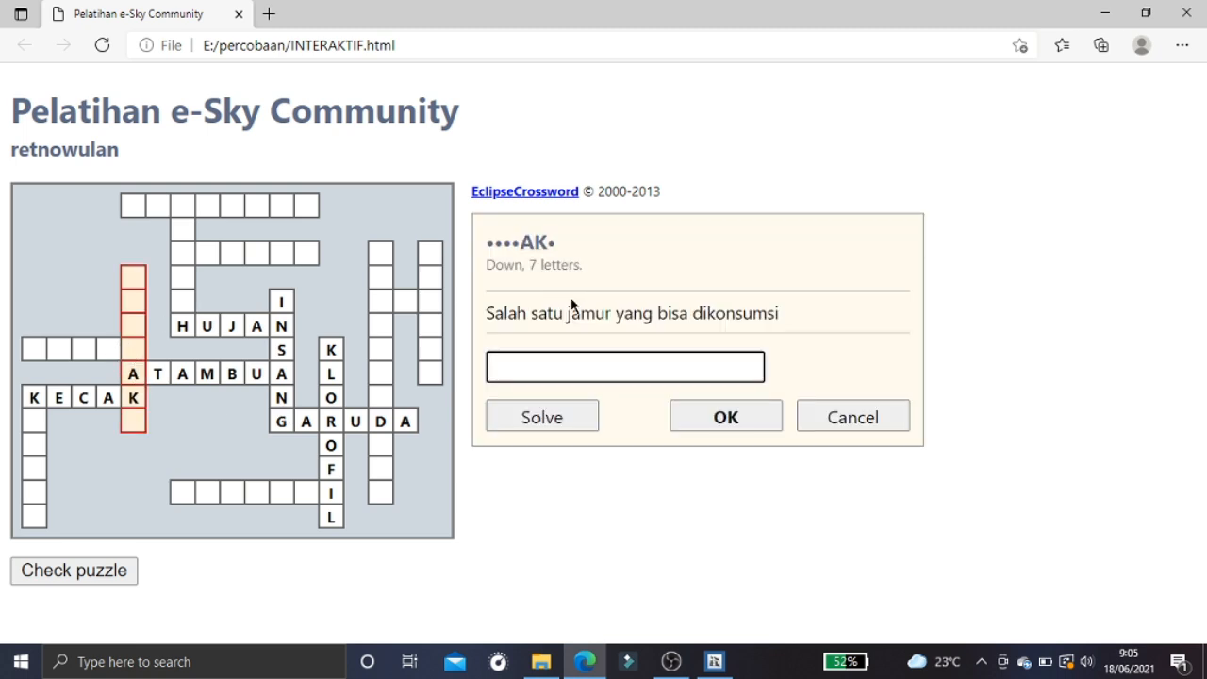
type("SHITAKE")
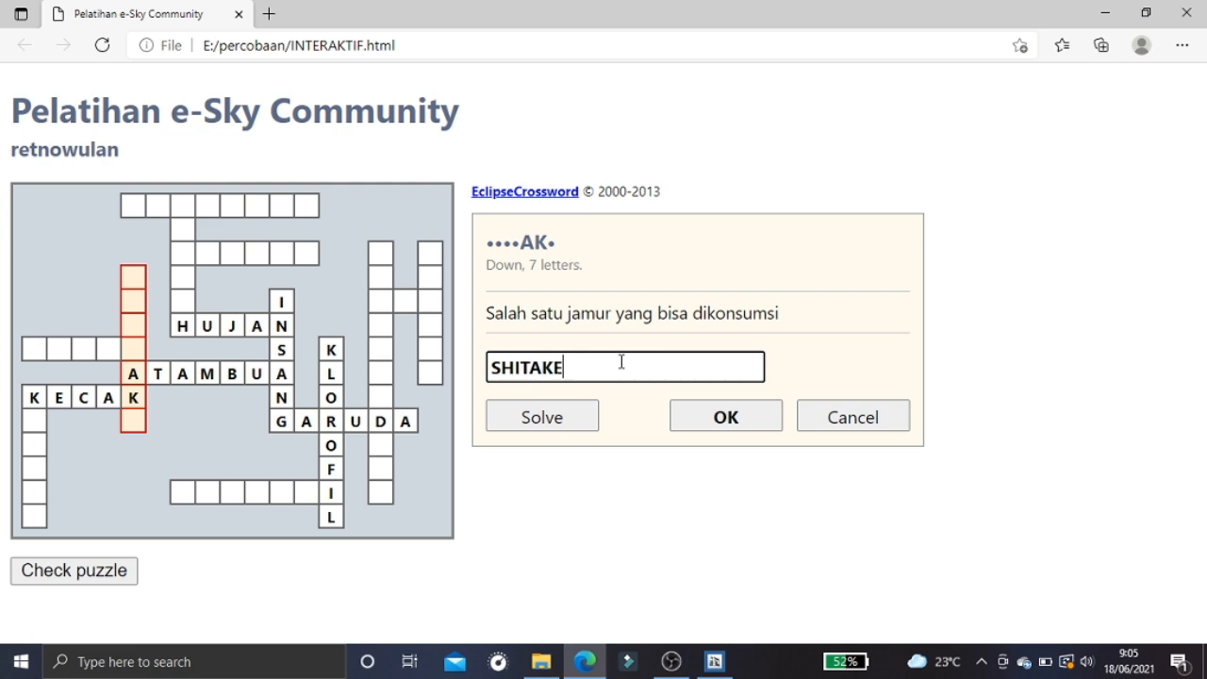
left_click(715, 417)
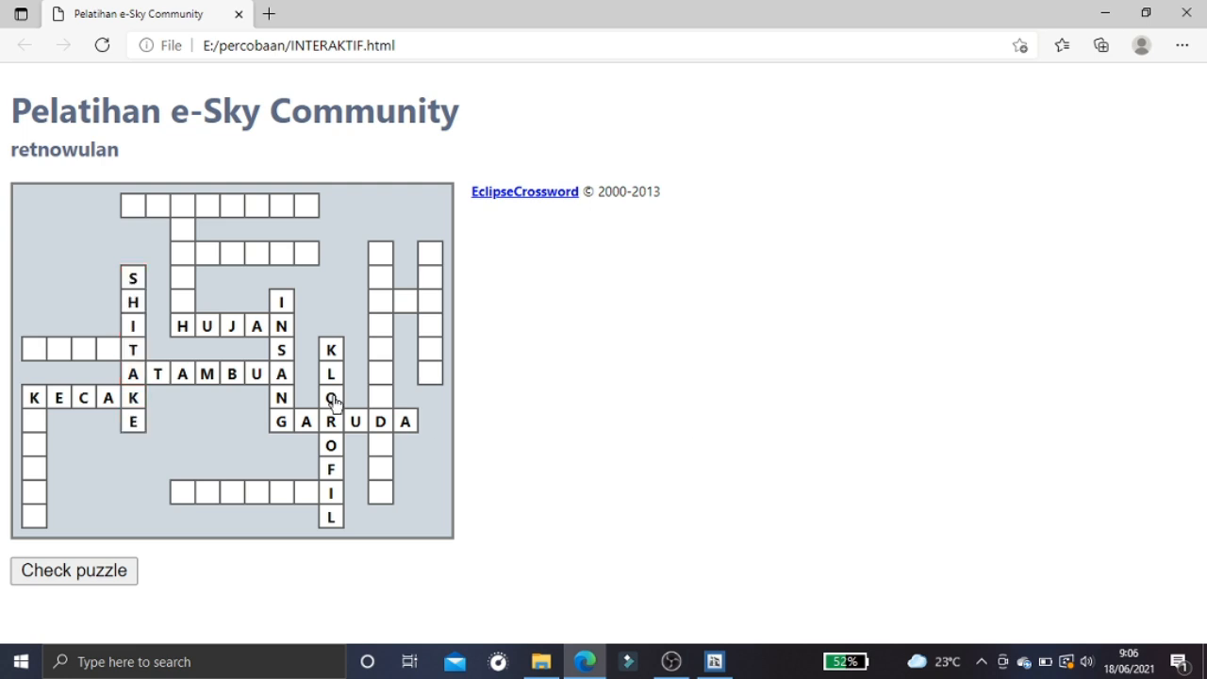
Answer the across clues "Organ tubuh terbesar" with KULIT and "Ilmu yang mempelajari tentang hewan" with ZOOLOGI
left_click(99, 353)
left_click(622, 355)
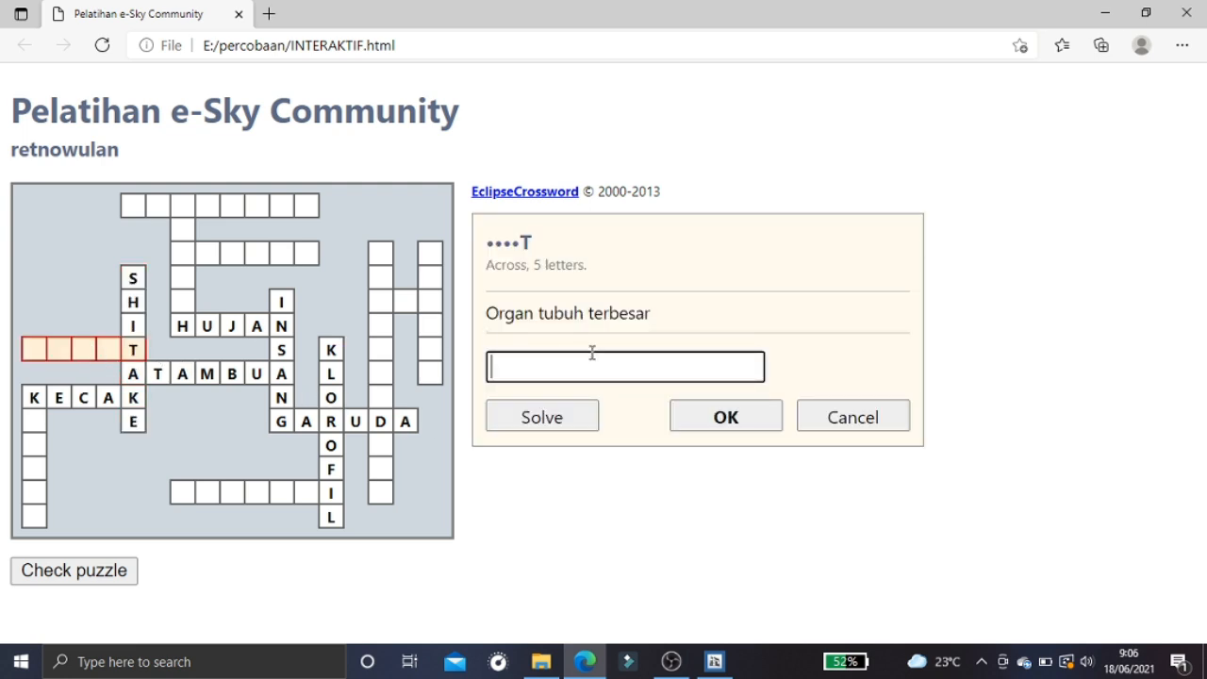
type("KULIT")
left_click(715, 415)
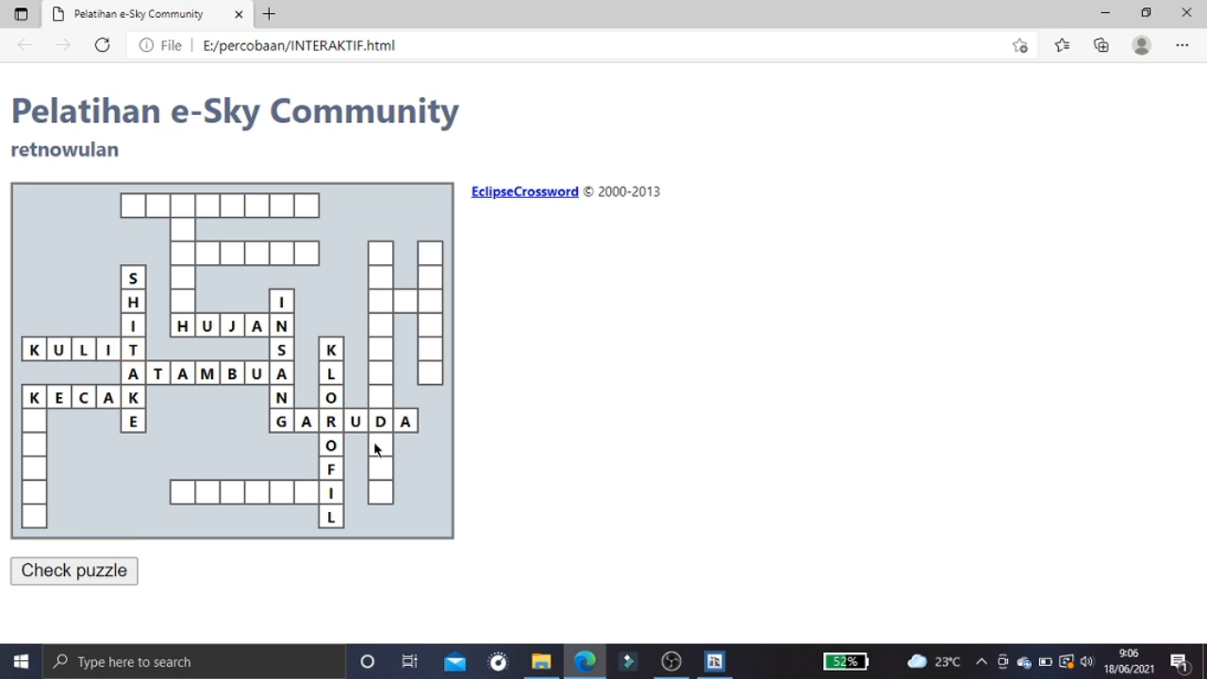
left_click(215, 486)
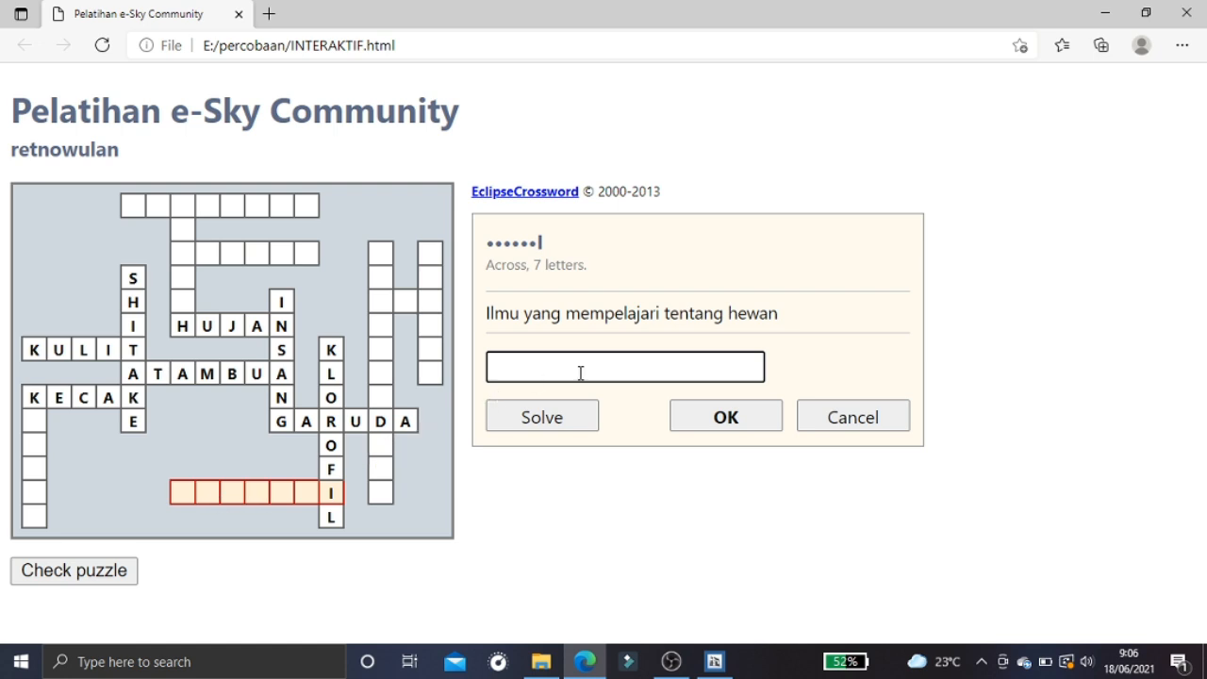
type("ZOOLOGI")
left_click(715, 418)
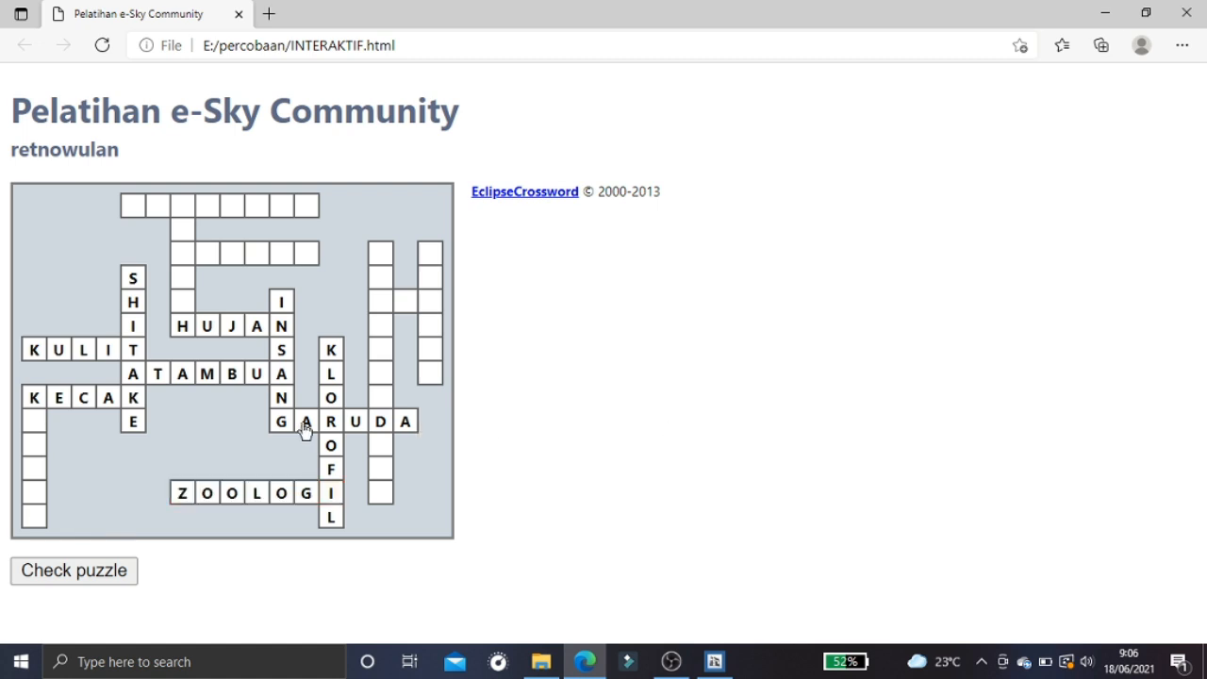
Fill in KUPANG as the six-letter down answer to the clue "Ibukota Provinsi Nusa Tenggara Timur"
left_click(33, 454)
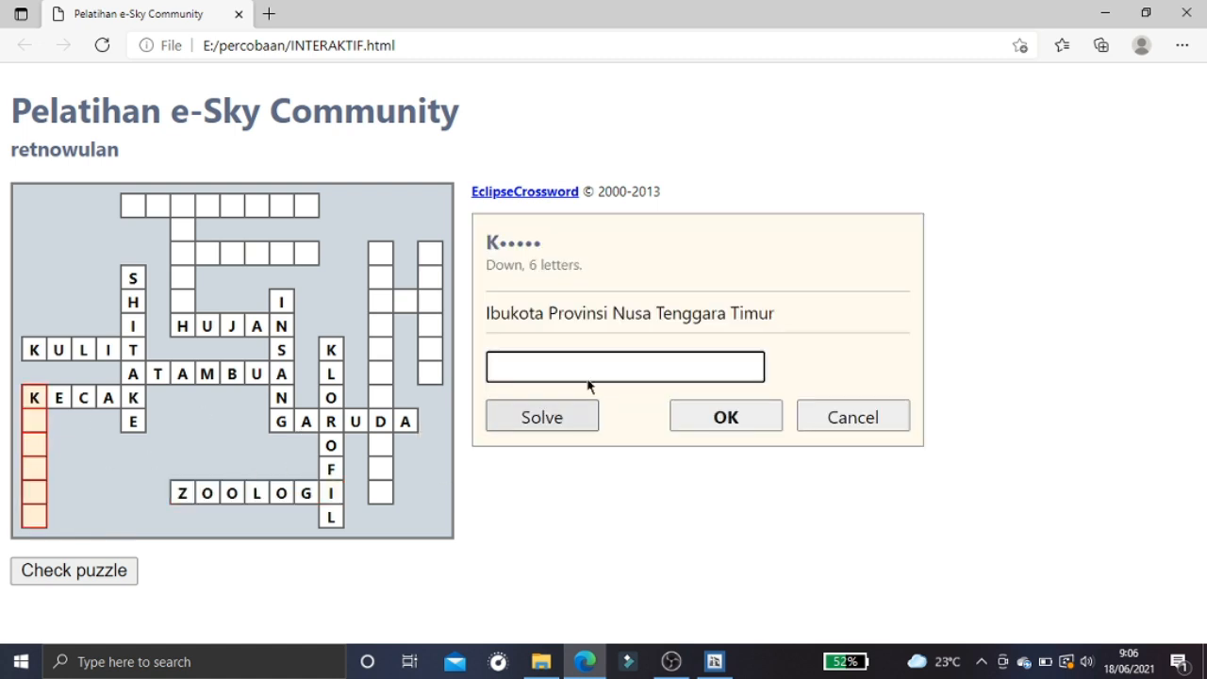
type("KUPAB")
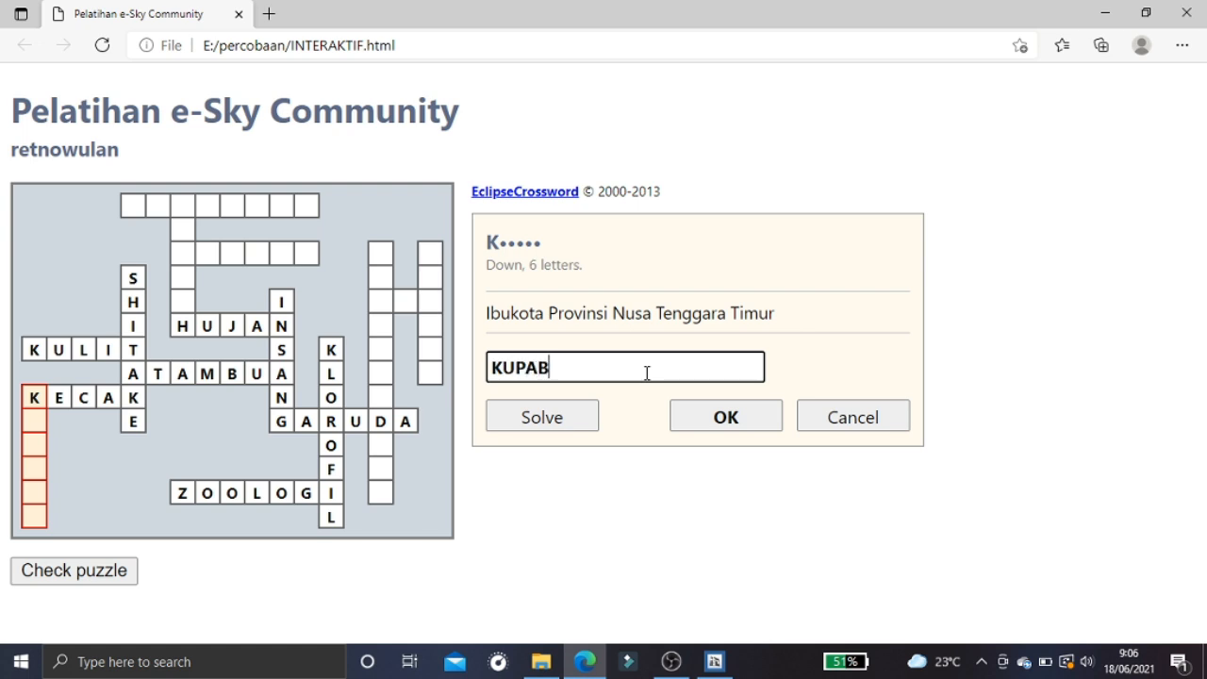
key("BackSpace")
type("NG")
left_click(673, 423)
Answer the down clues "Organel yang berperan dalam proses respirasi sel" with MITOKONDRIA and "Reptil yang dilindungi" with KOMODO
left_click(382, 385)
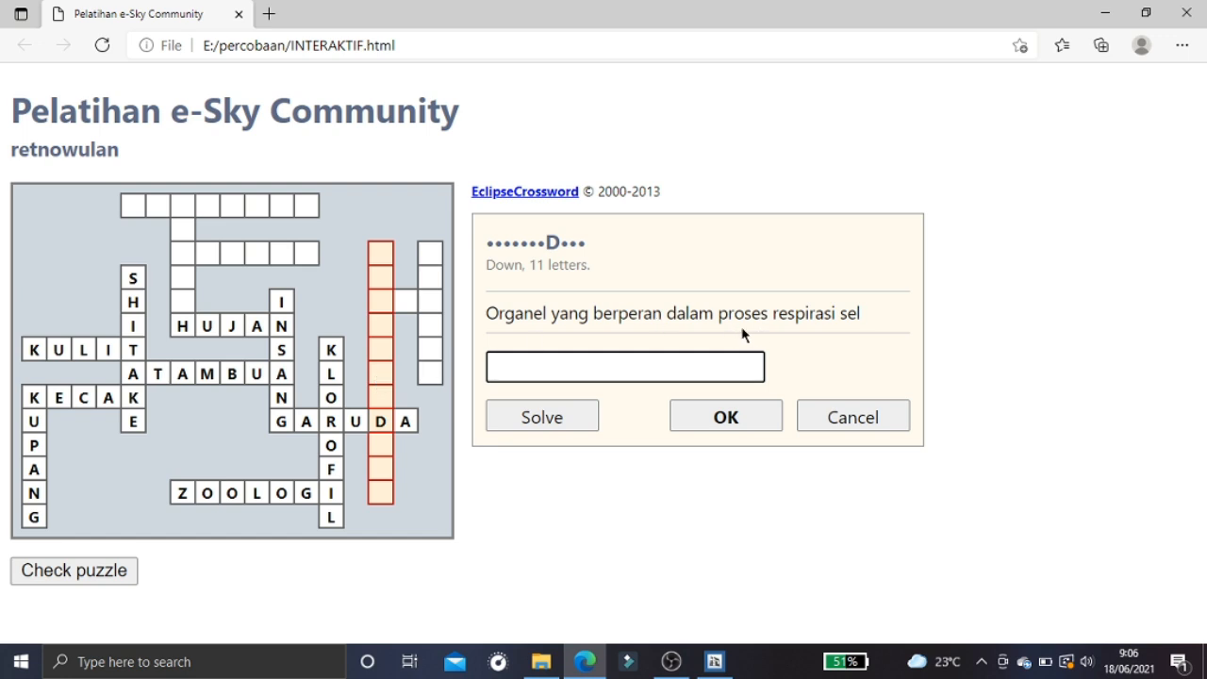
type("MITOKONDRIA")
left_click(708, 416)
left_click(424, 332)
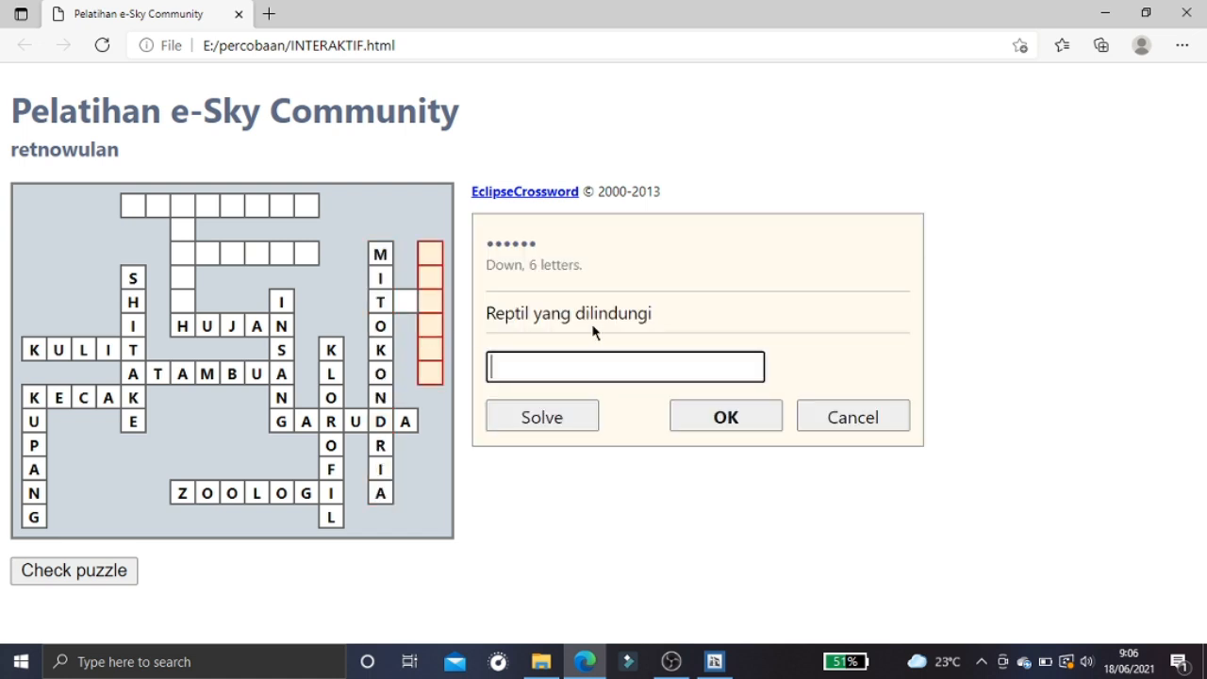
type("KOMODO")
left_click(715, 404)
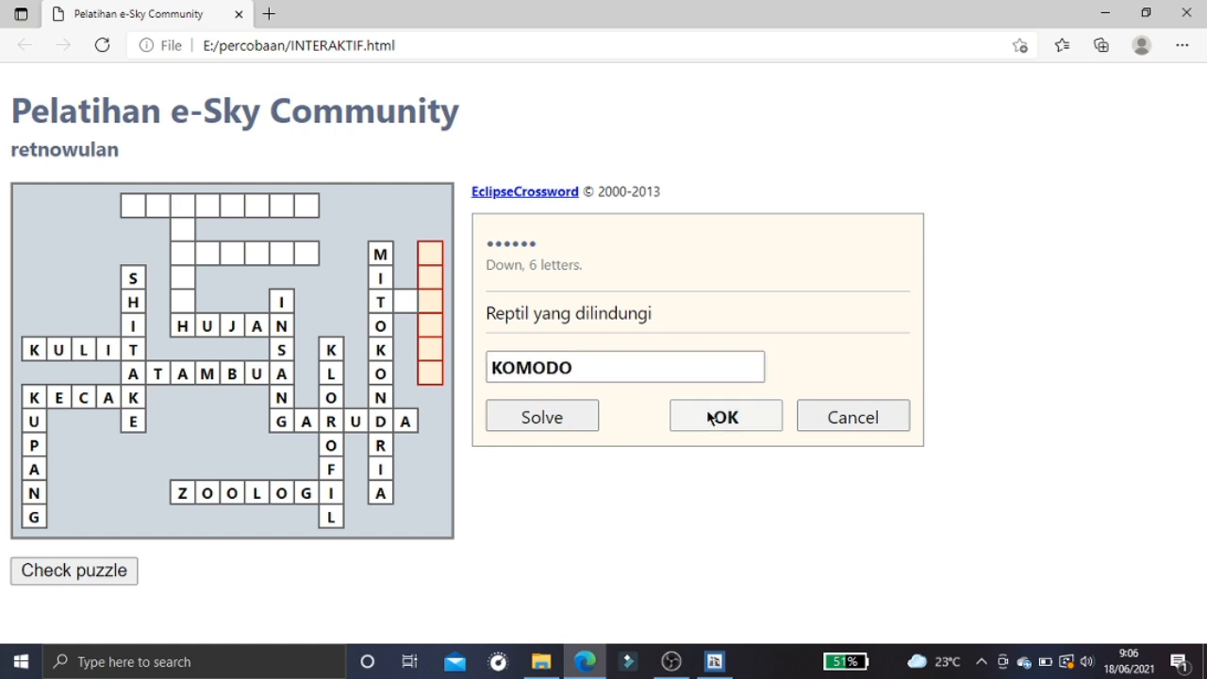
Answer the down clue "Mata uang Indonesia" with RUPIAH and the across clue "Alat tulis yang bisa dihapus" with PENSIL
left_click(184, 307)
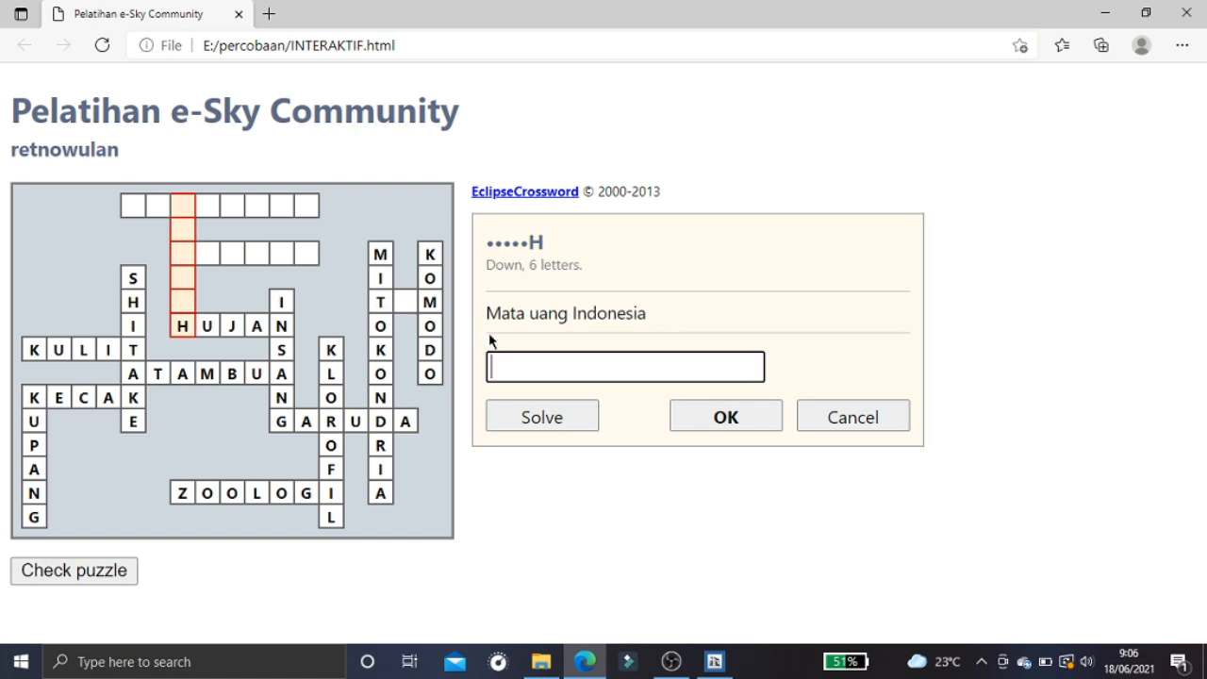
type("RUPIAG")
key("BackSpace")
type("H")
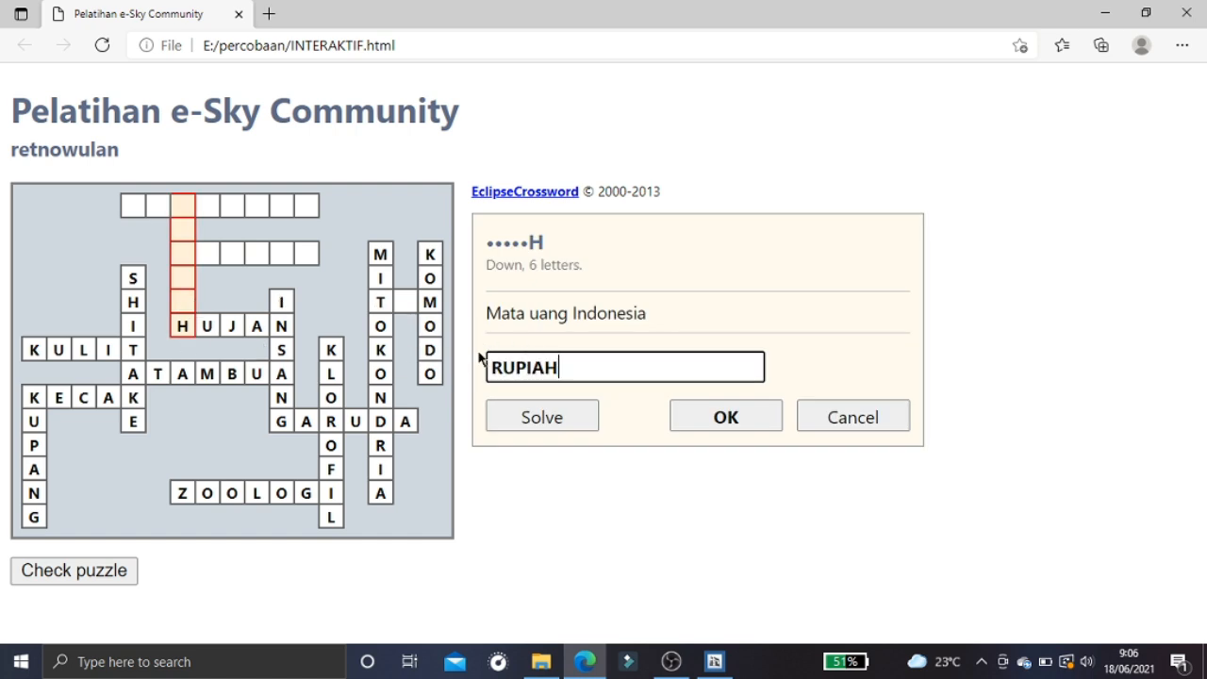
left_click(737, 426)
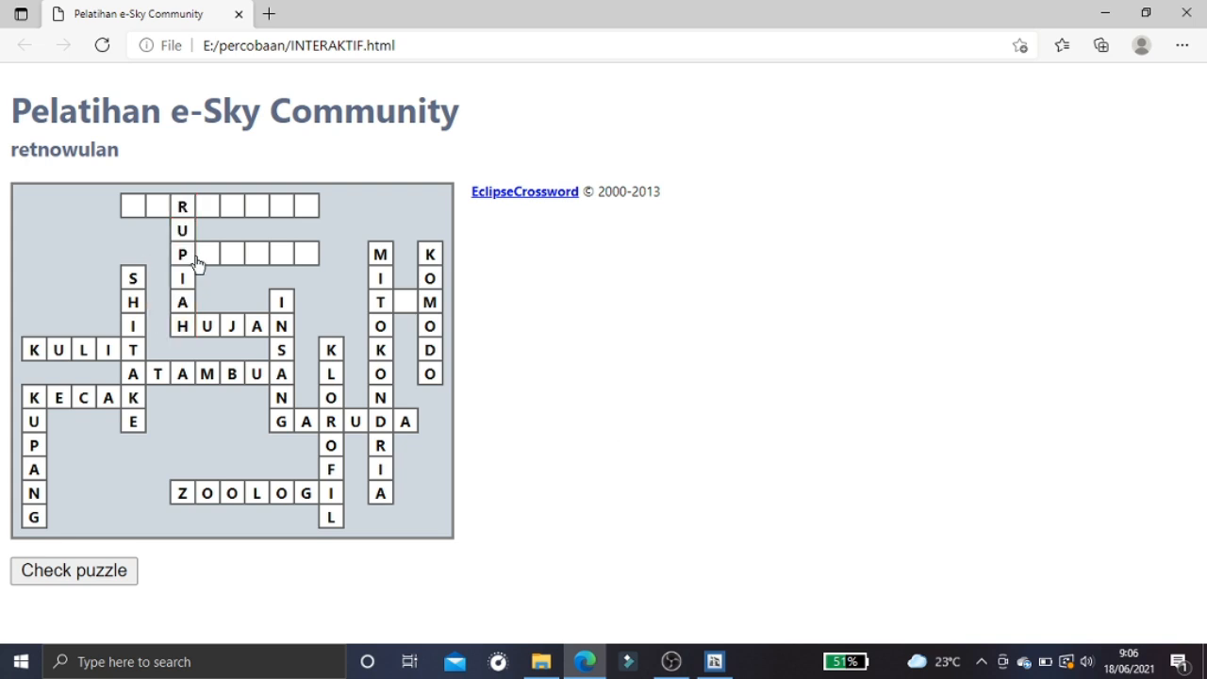
left_click(233, 263)
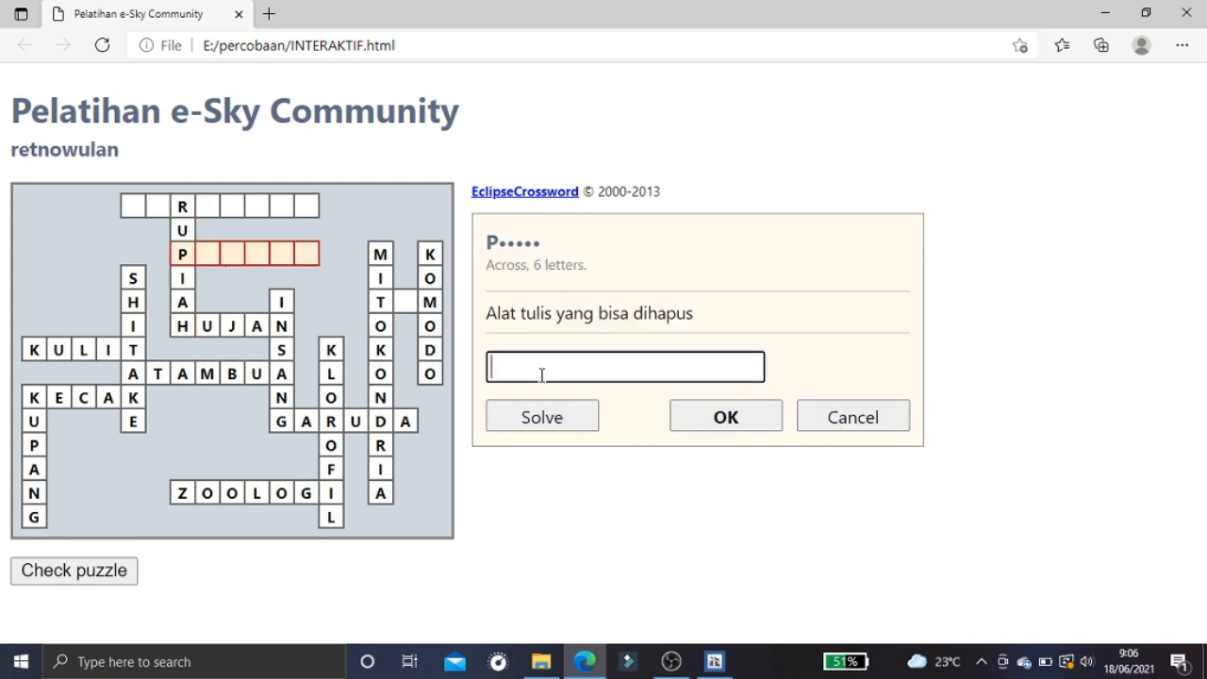
type("PENSIL")
left_click(722, 417)
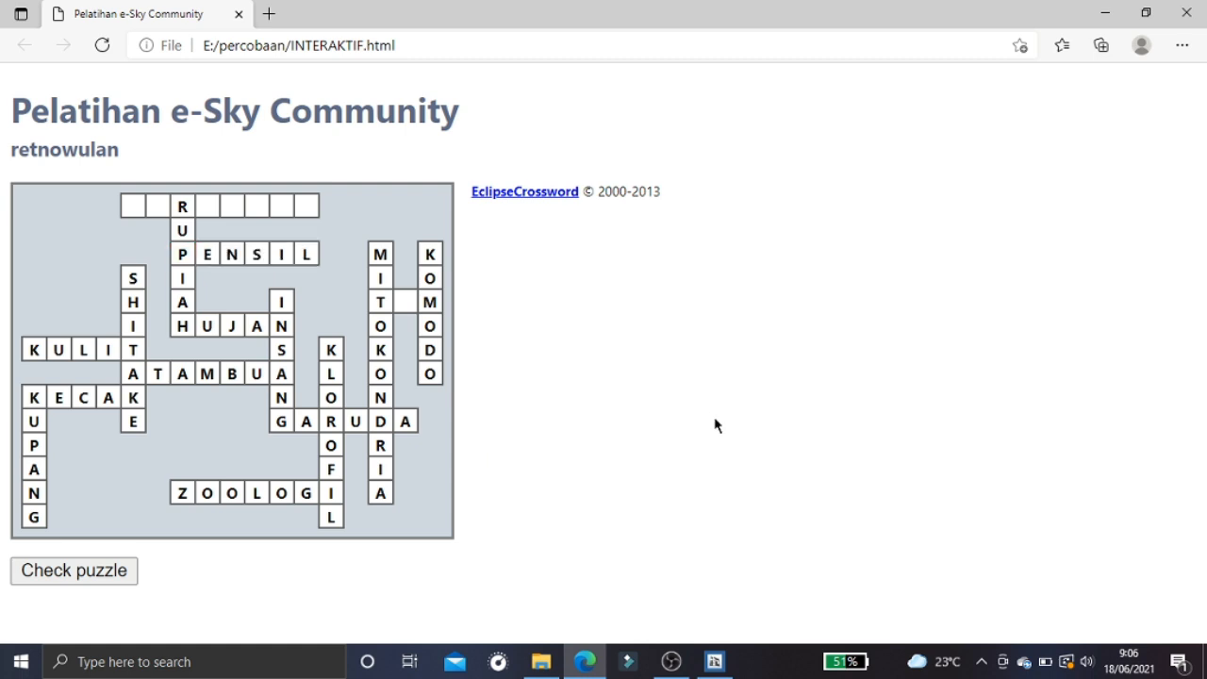
Try SURAMUDA as the eight-letter across answer to "Jembatan penghubung Surabaya Madura" and check the puzzle for errors
left_click(242, 216)
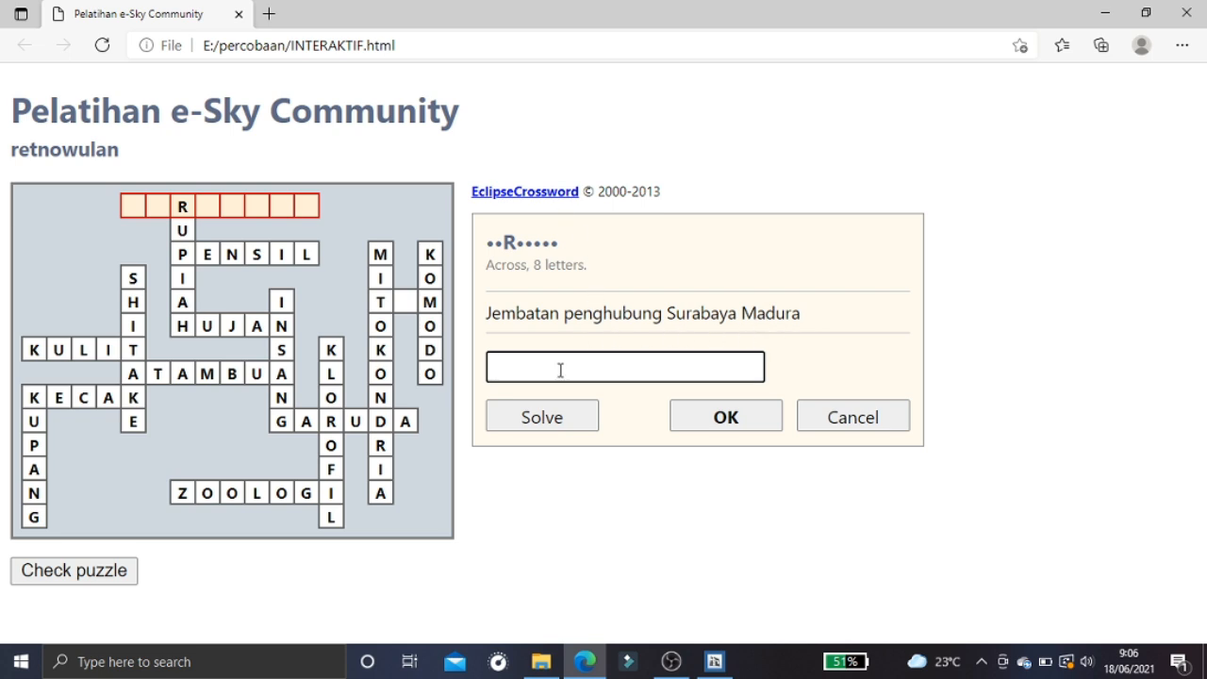
type("SURAMUDA")
left_click(724, 419)
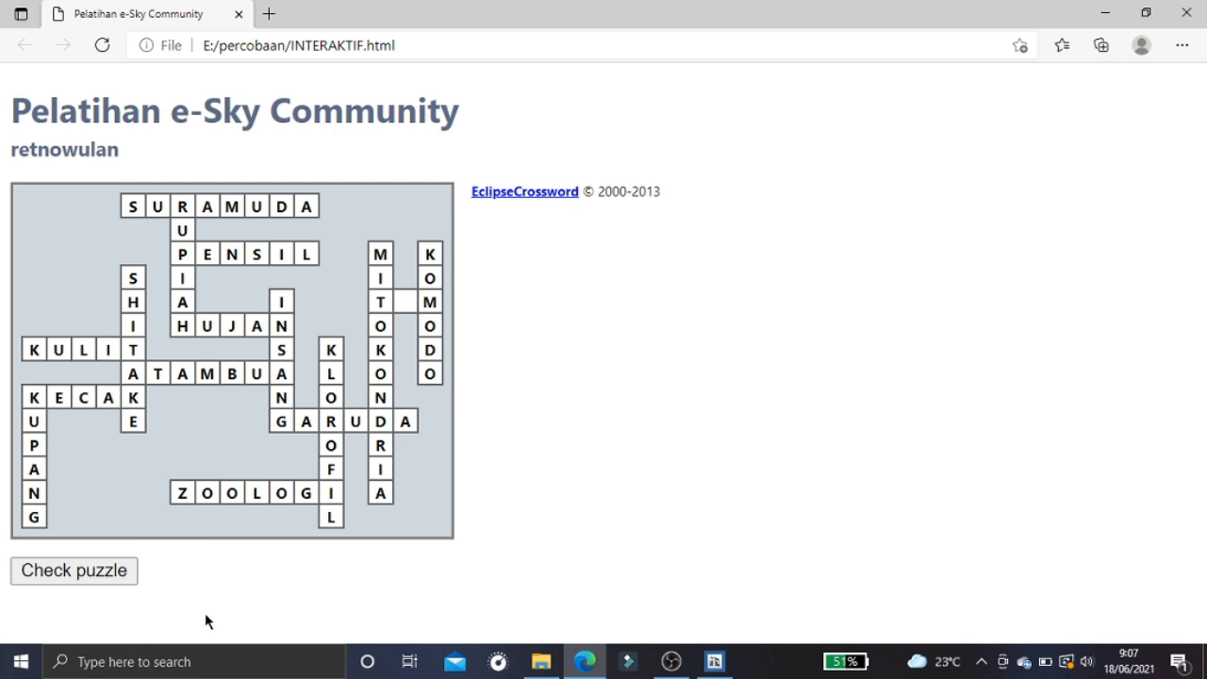
left_click(104, 573)
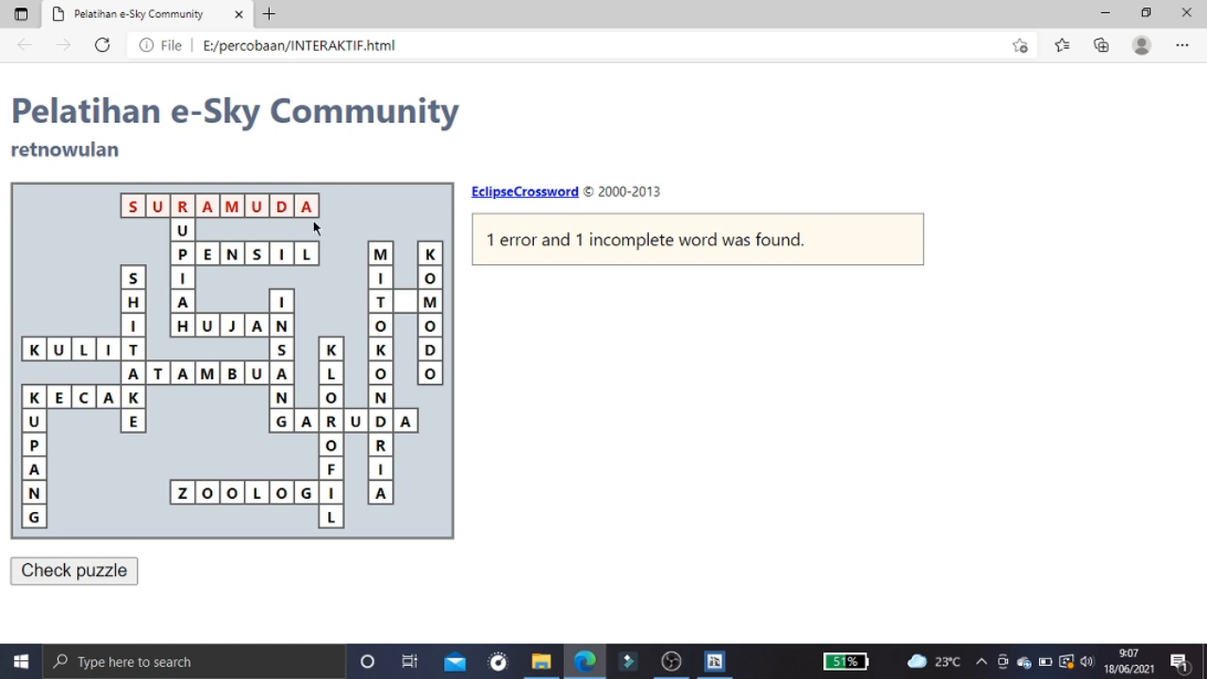
Correct the answer to "Jembatan penghubung Surabaya Madura" to SURAMADU and check the puzzle again
left_click(283, 206)
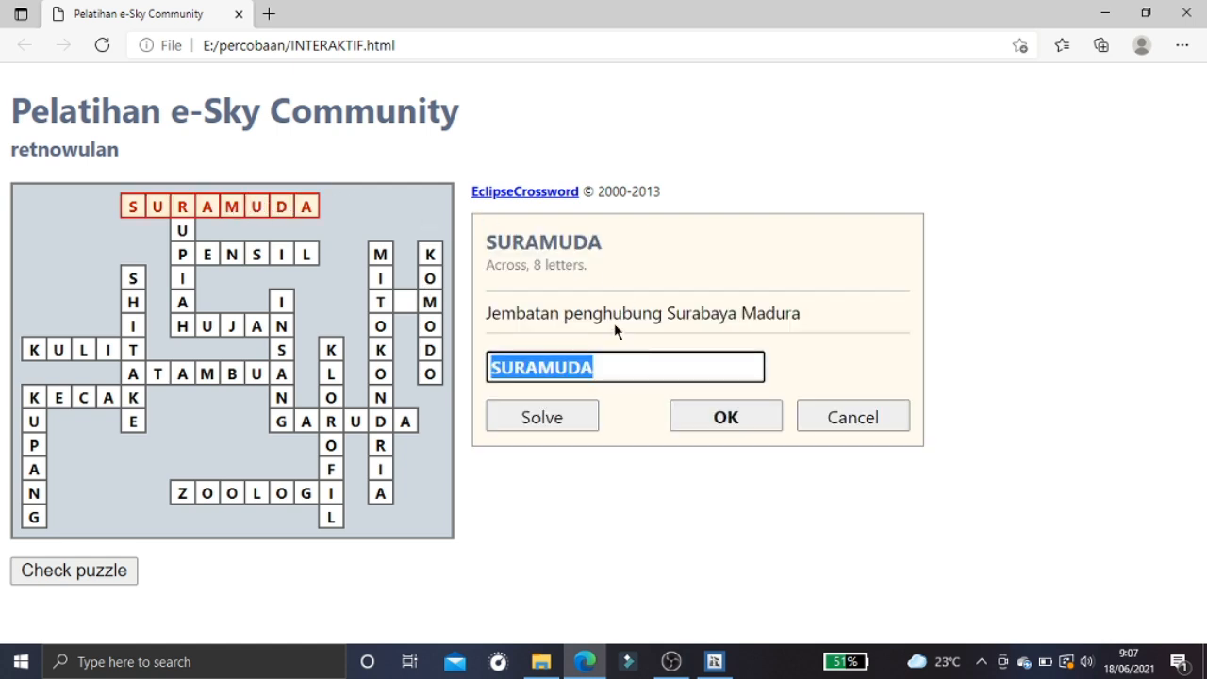
key("BackSpace")
type("S")
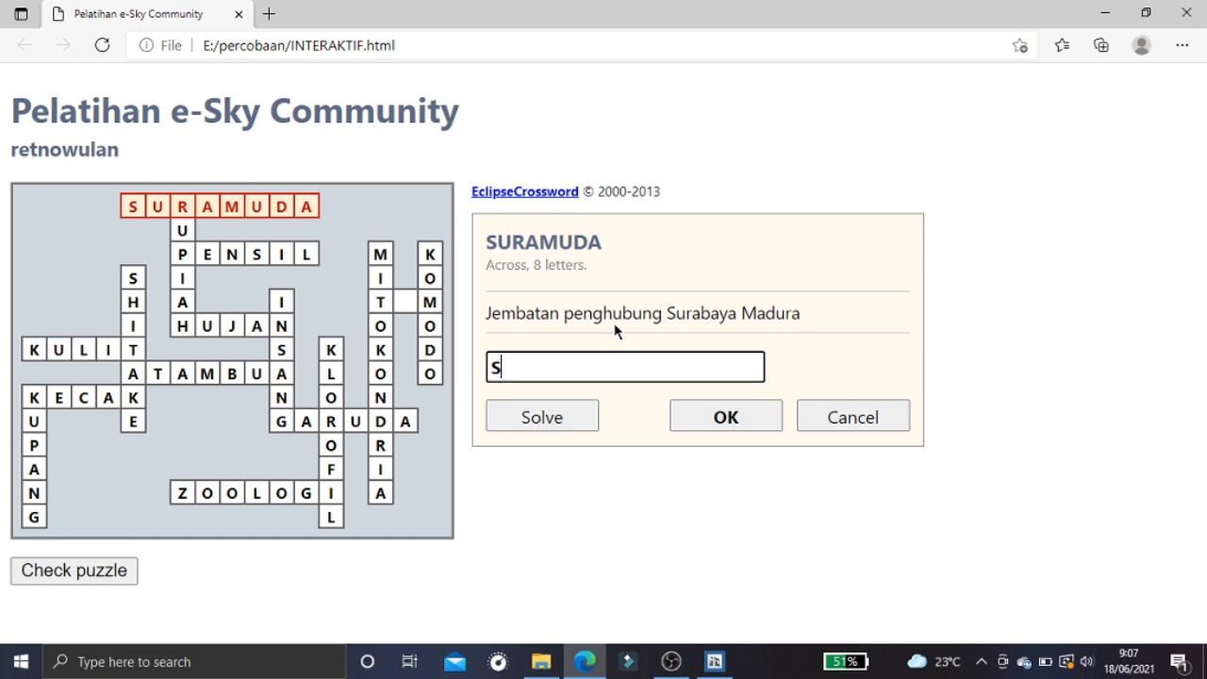
type("URAMADU")
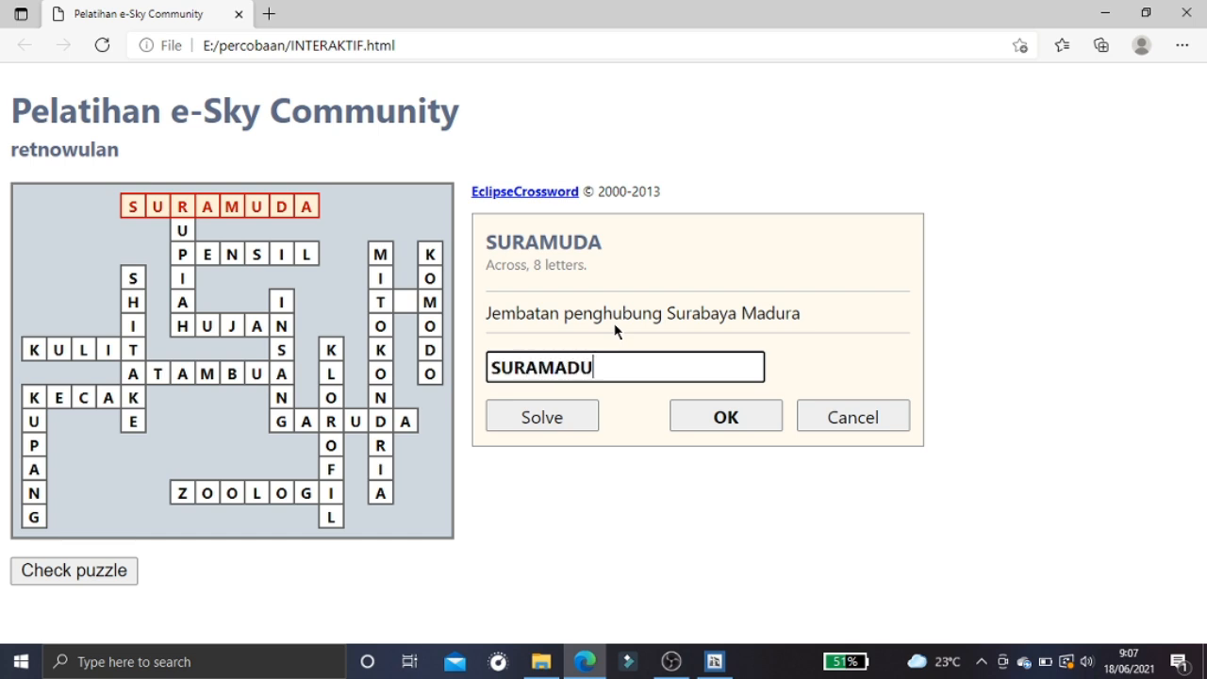
left_click(736, 425)
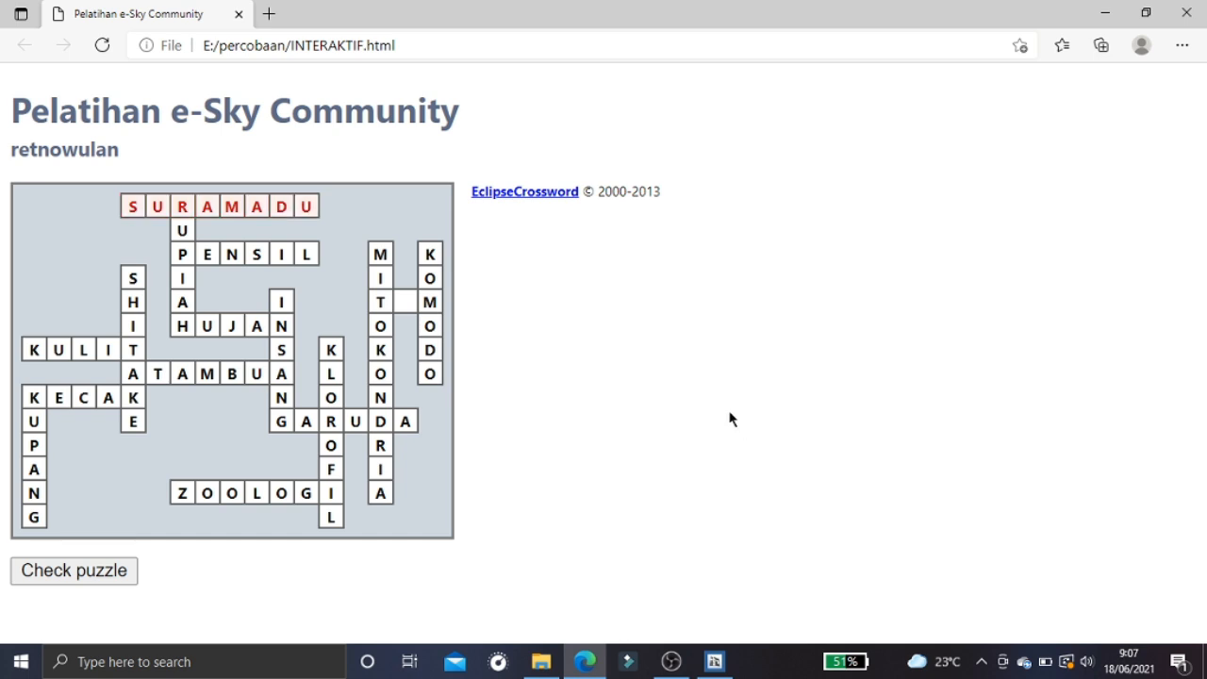
left_click(65, 579)
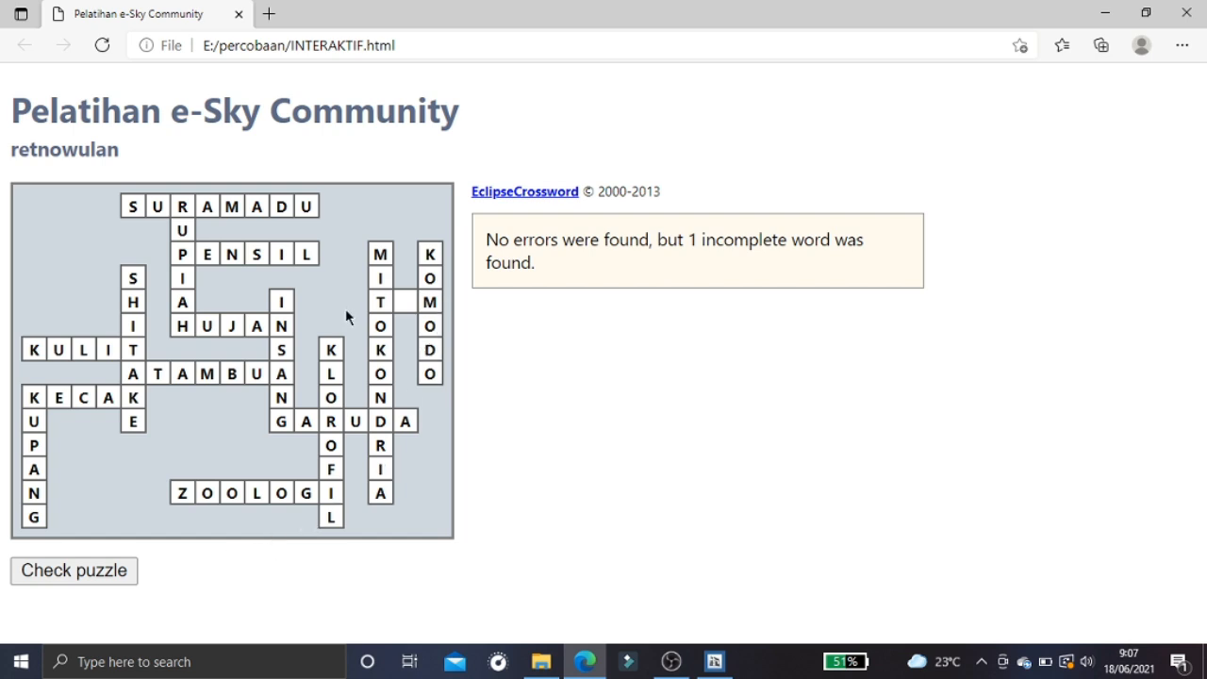
Answer the three-letter across clue "Kucing yang Jerry takuti" with TOM and close the interactive puzzle
left_click(404, 309)
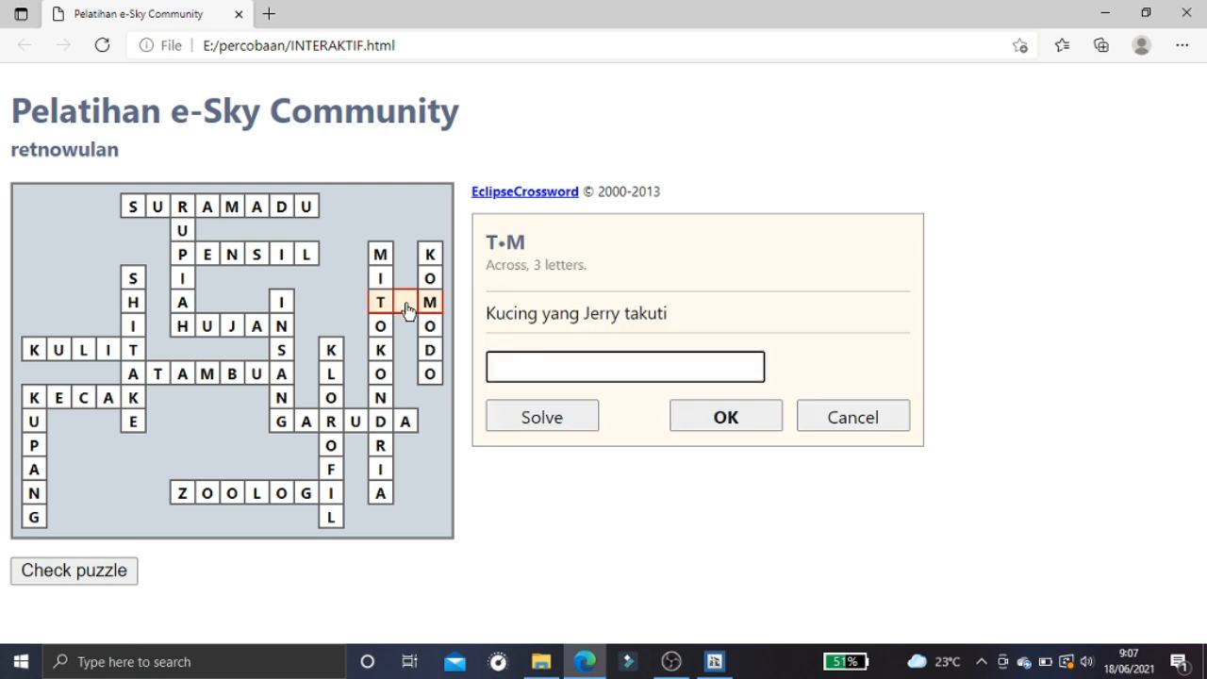
type("TOM")
left_click(701, 424)
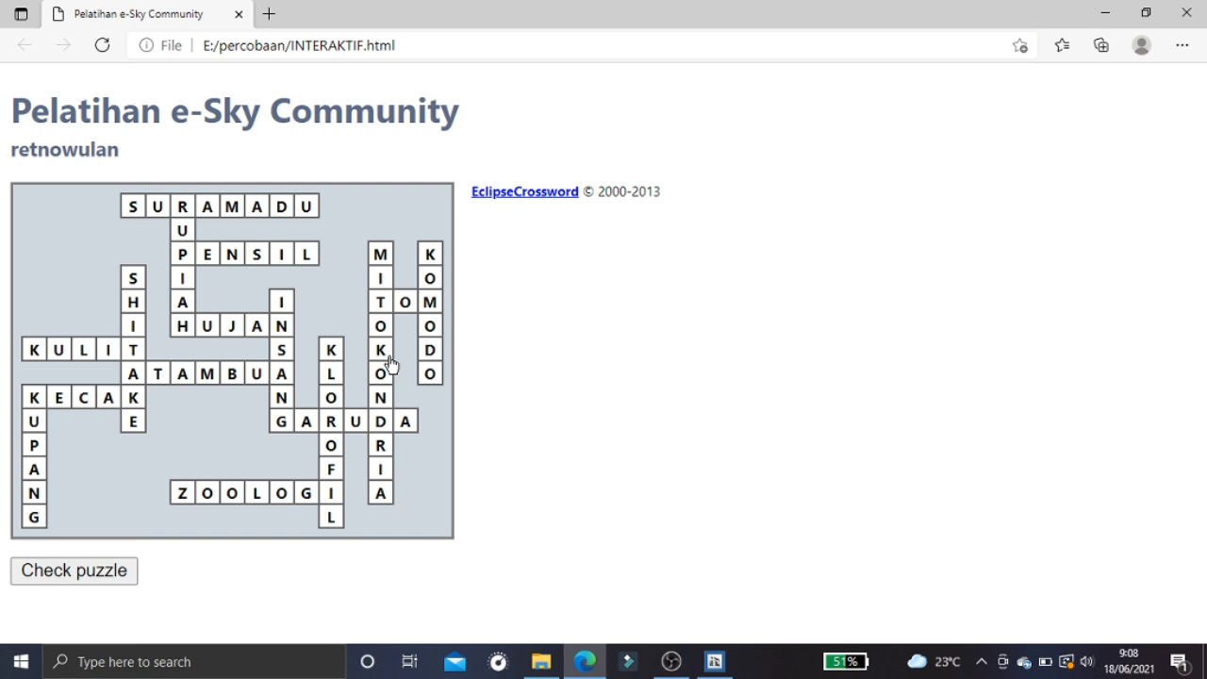
left_click(1187, 14)
In File Explorer, open INTERAKTIF from the percobaan folder on drive E, view the "Salah satu kota di NTT" clue and close the page
left_click(542, 662)
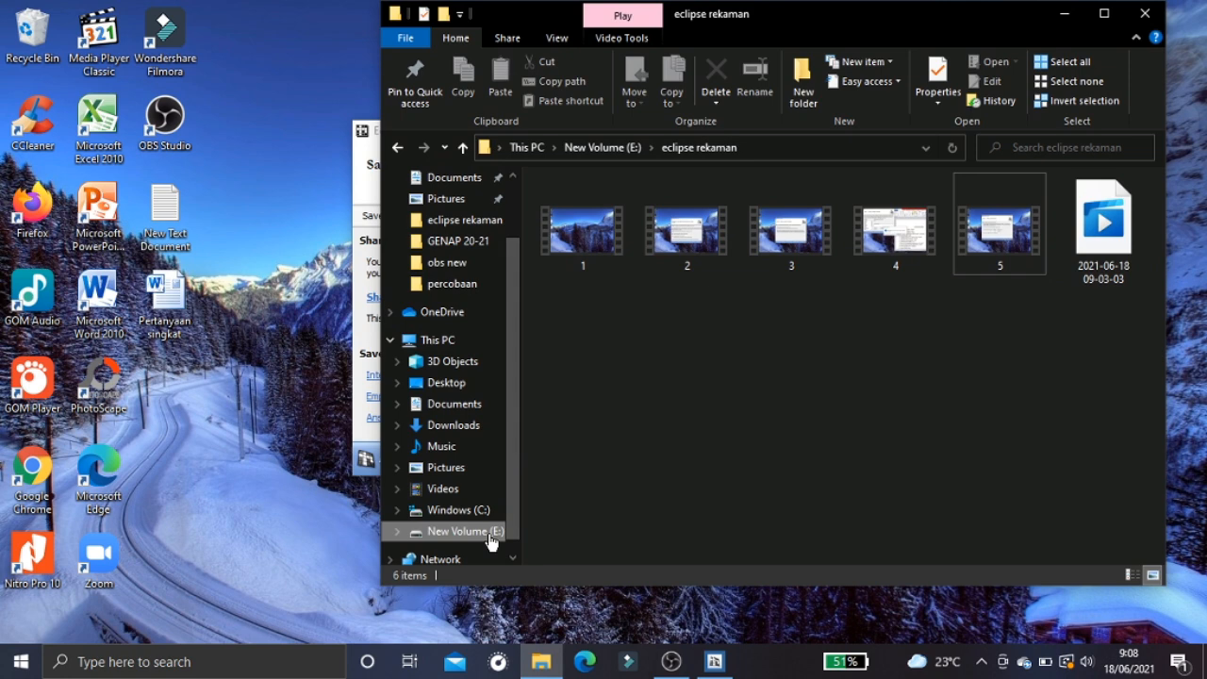
left_click(462, 531)
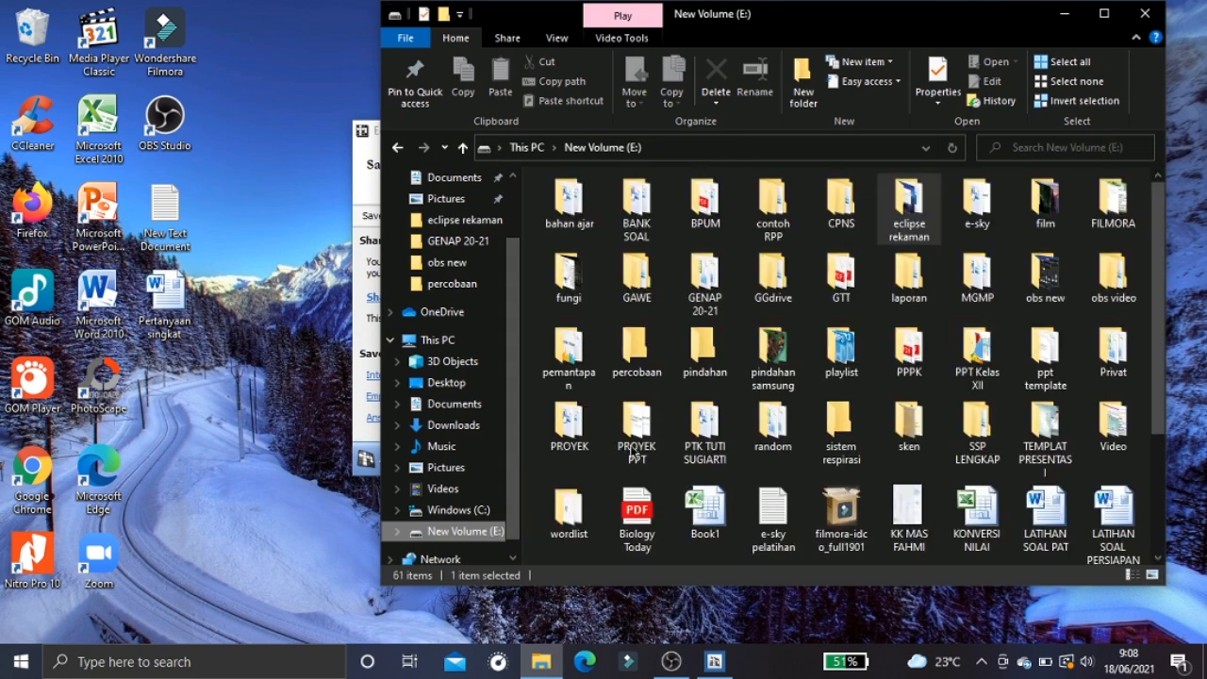
double_click(634, 362)
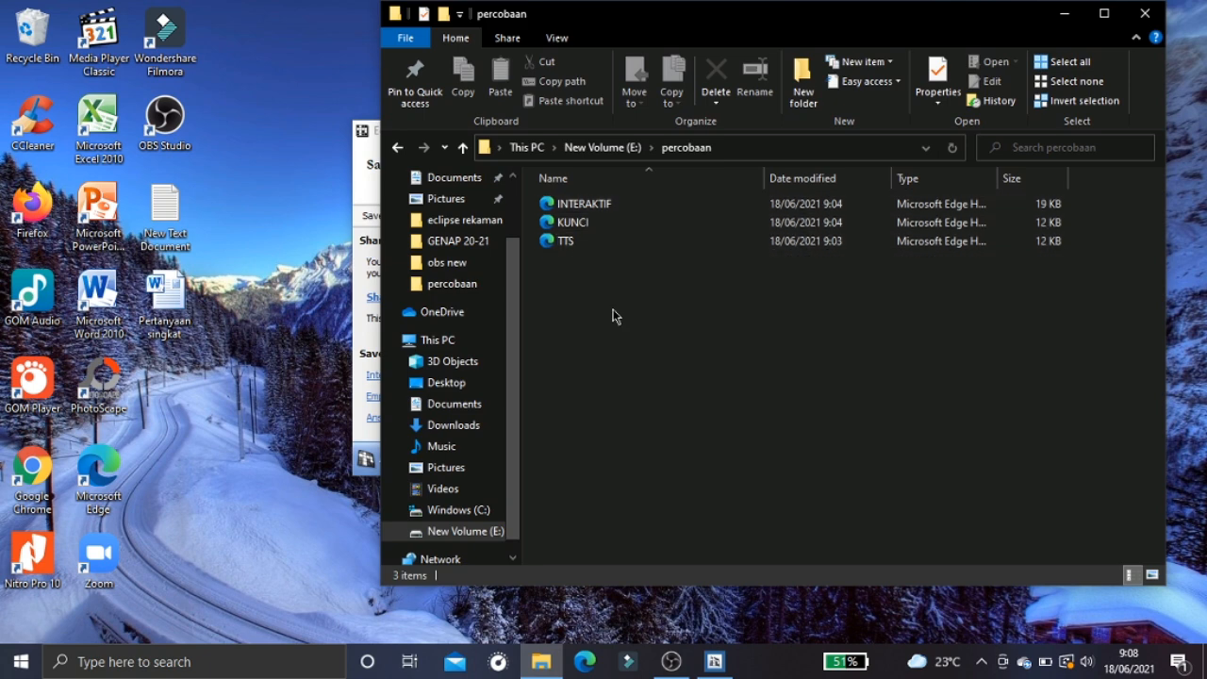
left_click(616, 212)
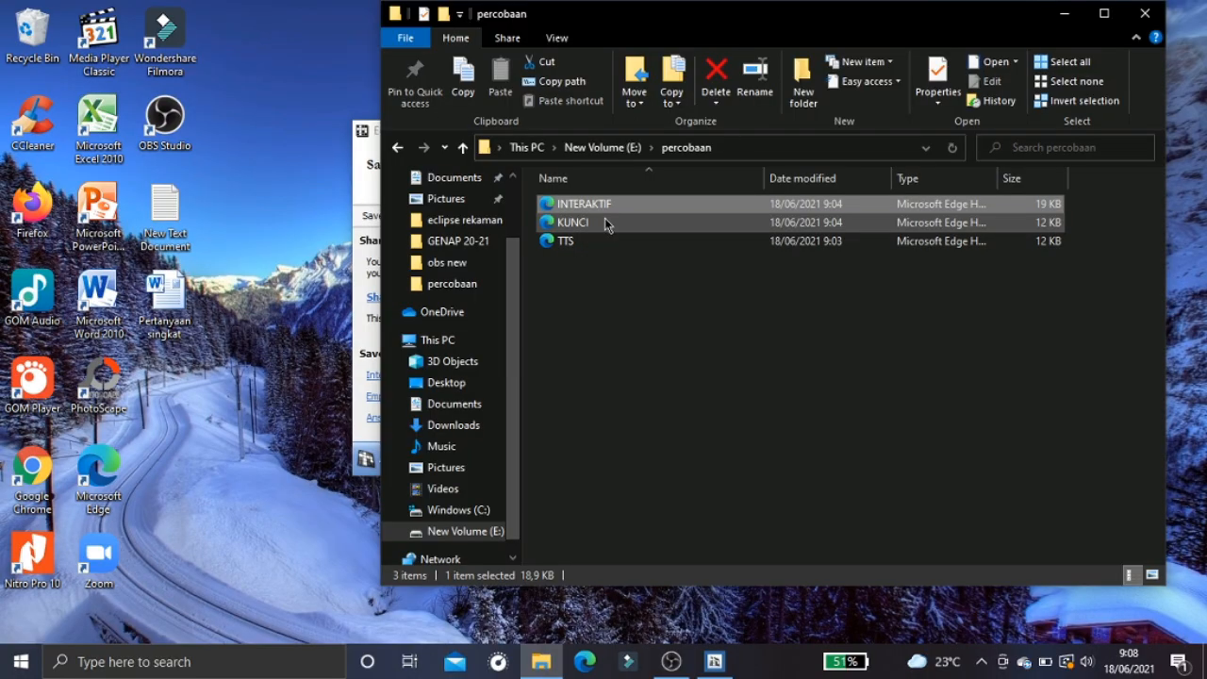
key("Return")
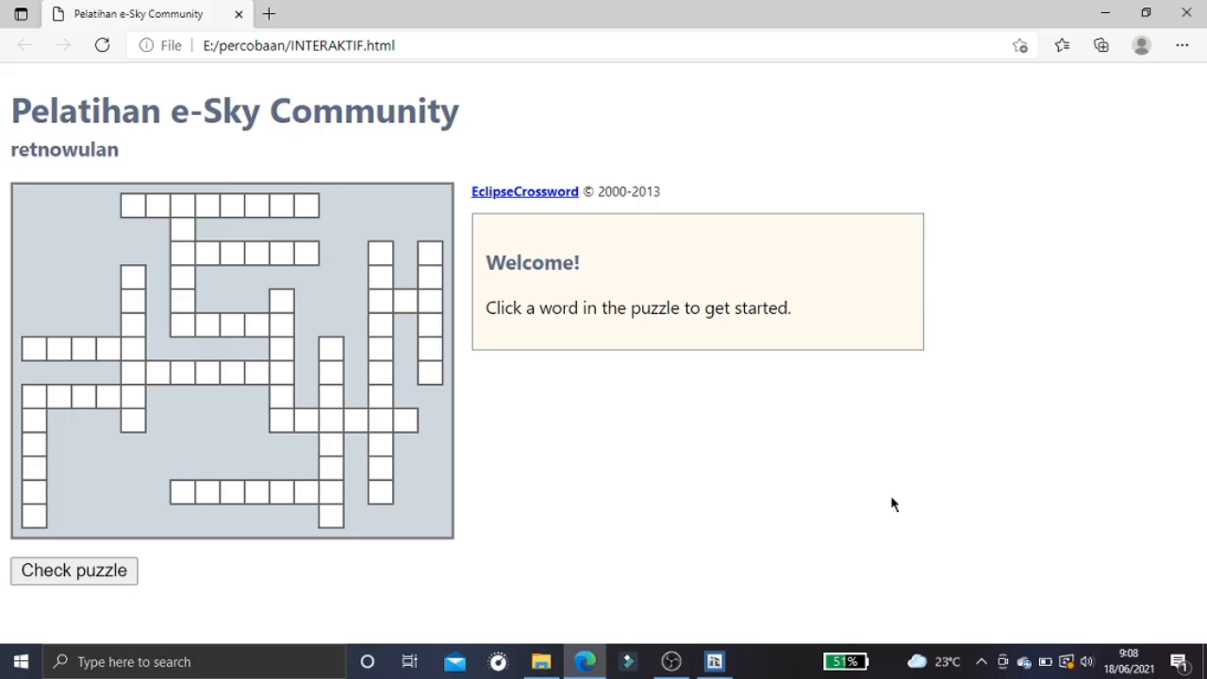
left_click(211, 374)
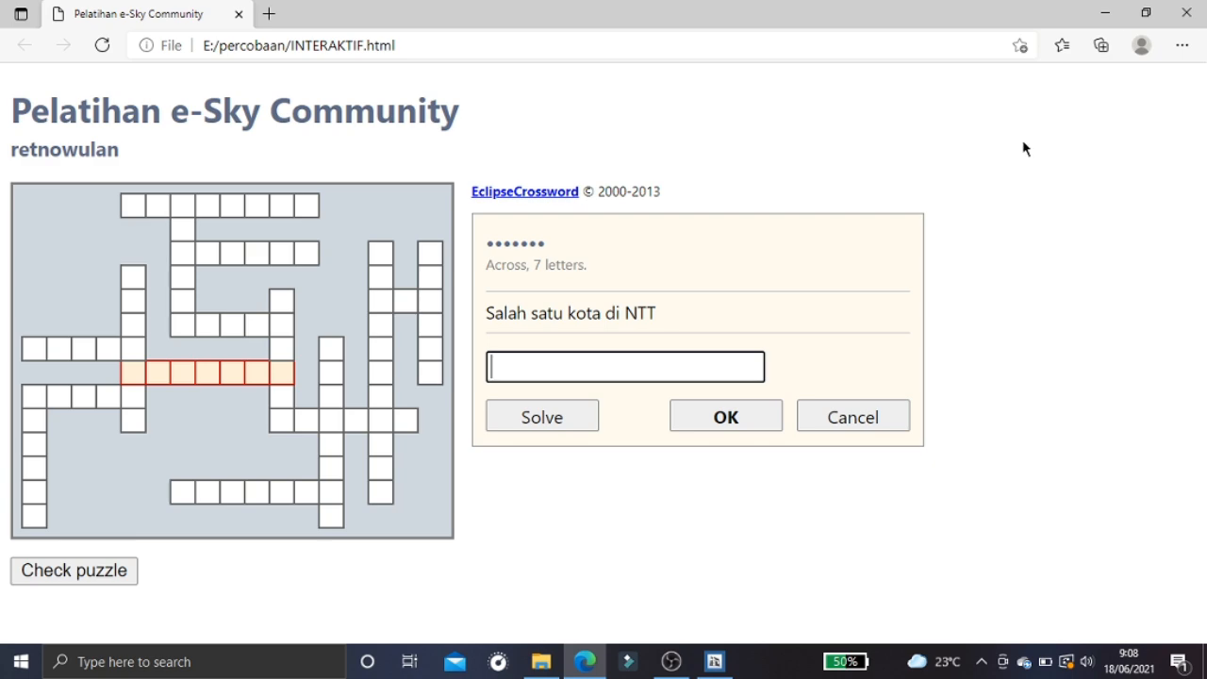
left_click(1187, 13)
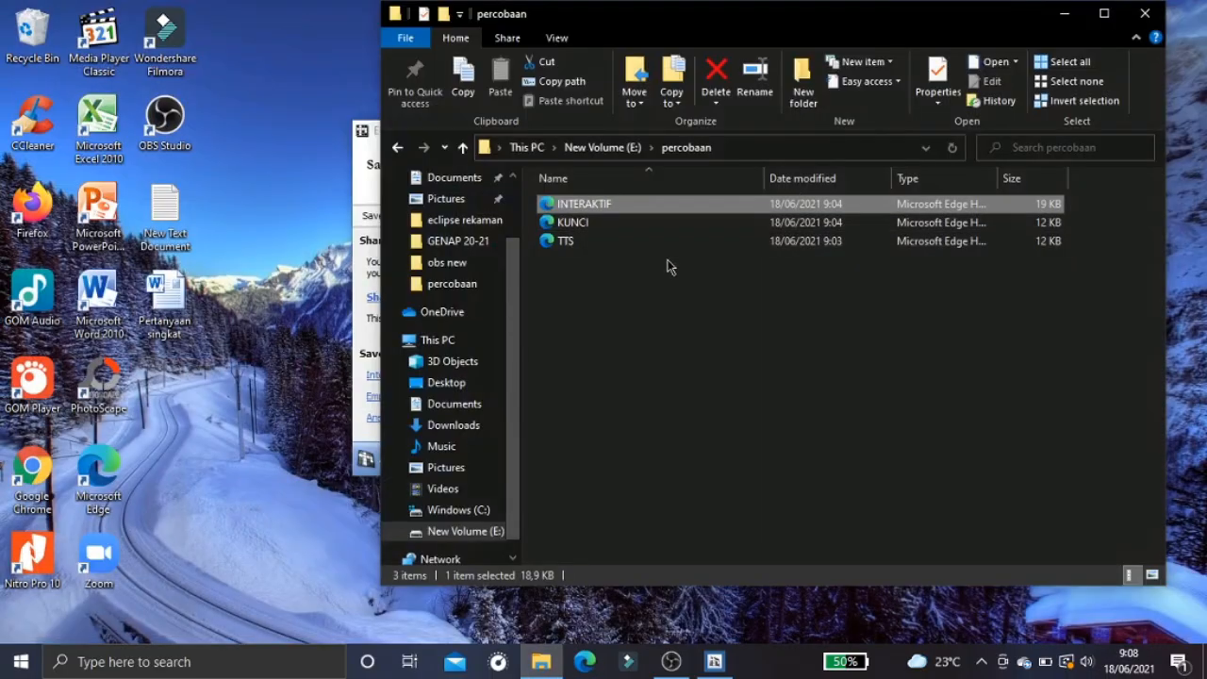
View the saved answer key KUNCI and the empty puzzle TTS, closing each page, and minimize the folder window
double_click(619, 226)
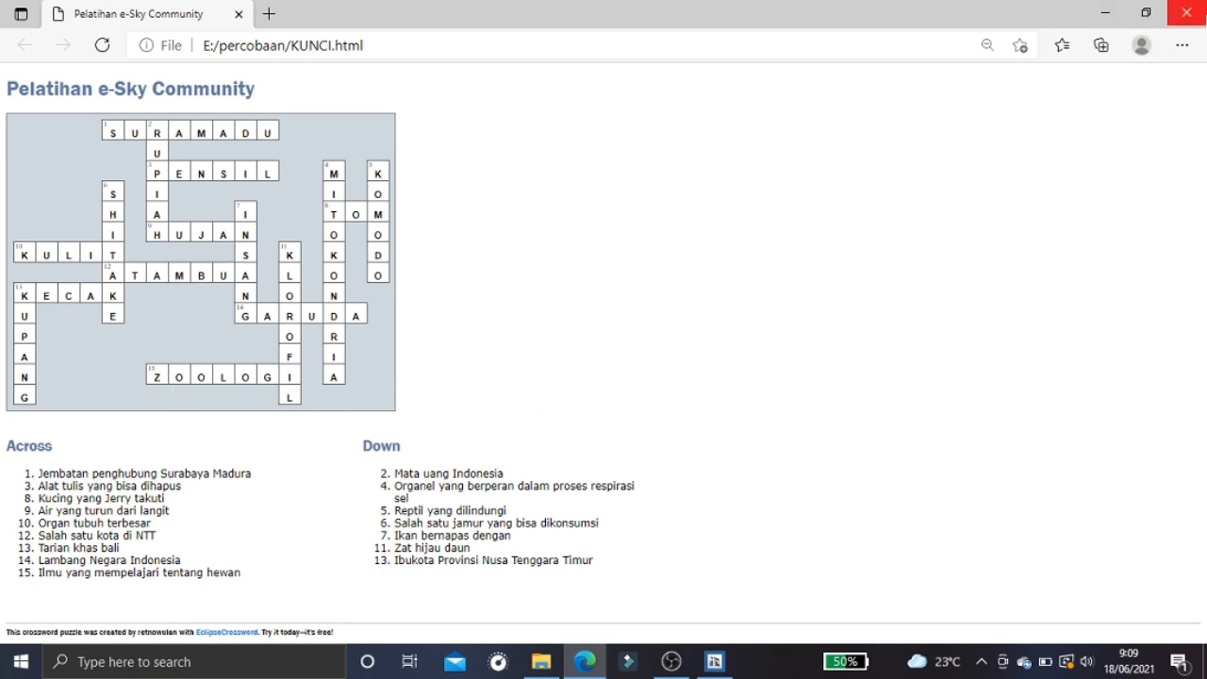
left_click(1187, 13)
left_click(627, 240)
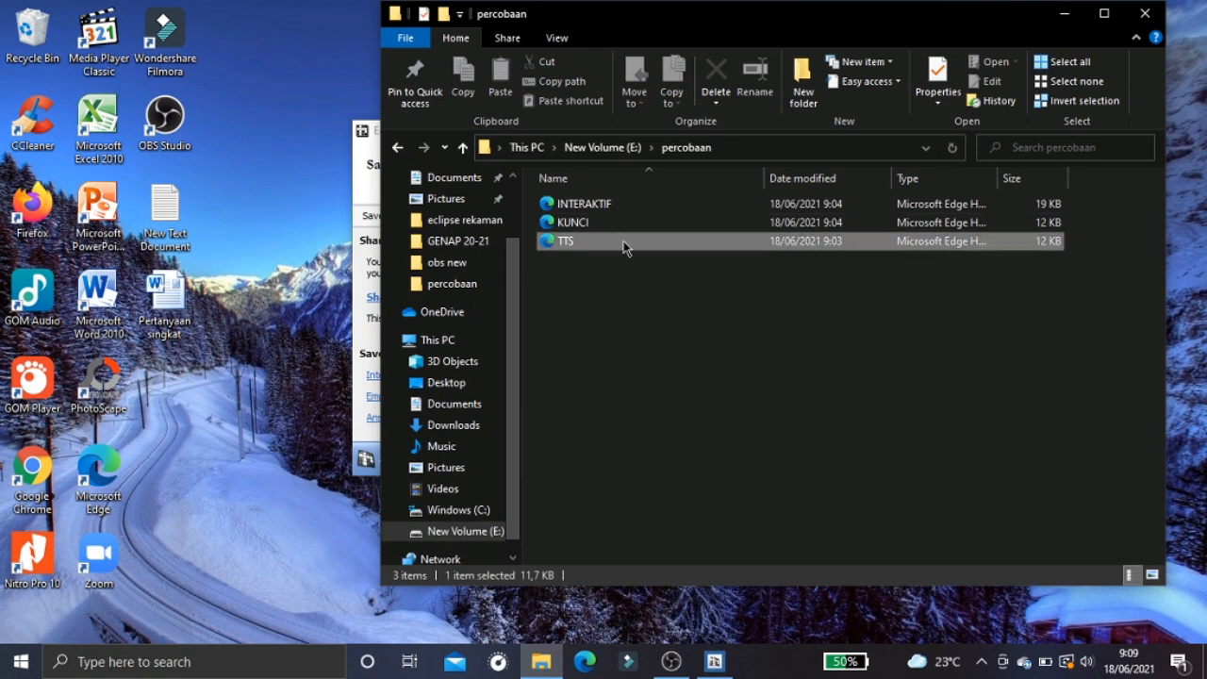
double_click(622, 244)
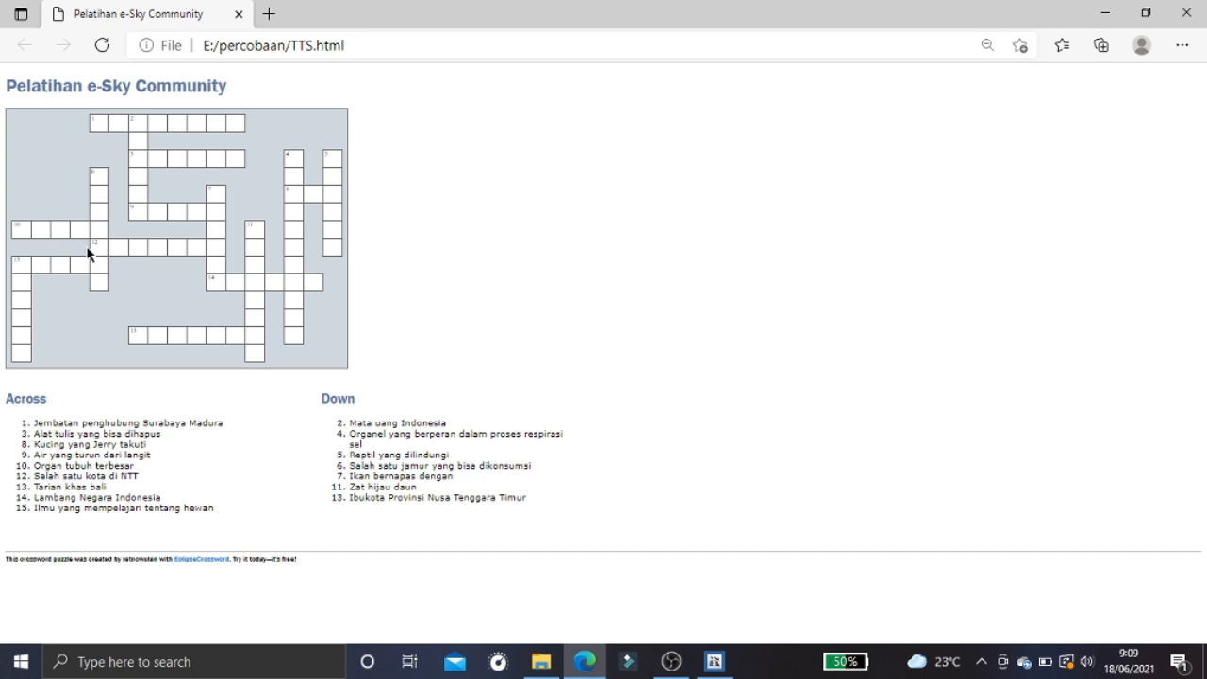
left_click(1202, 18)
left_click(973, 376)
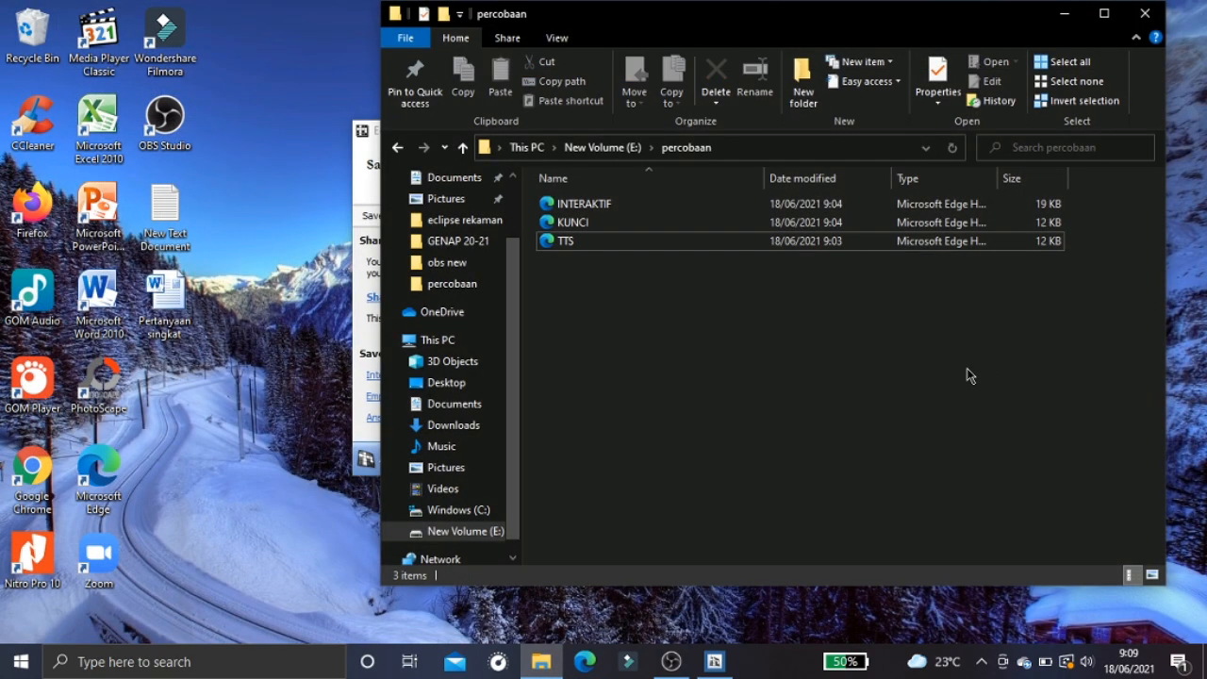
left_click(1068, 27)
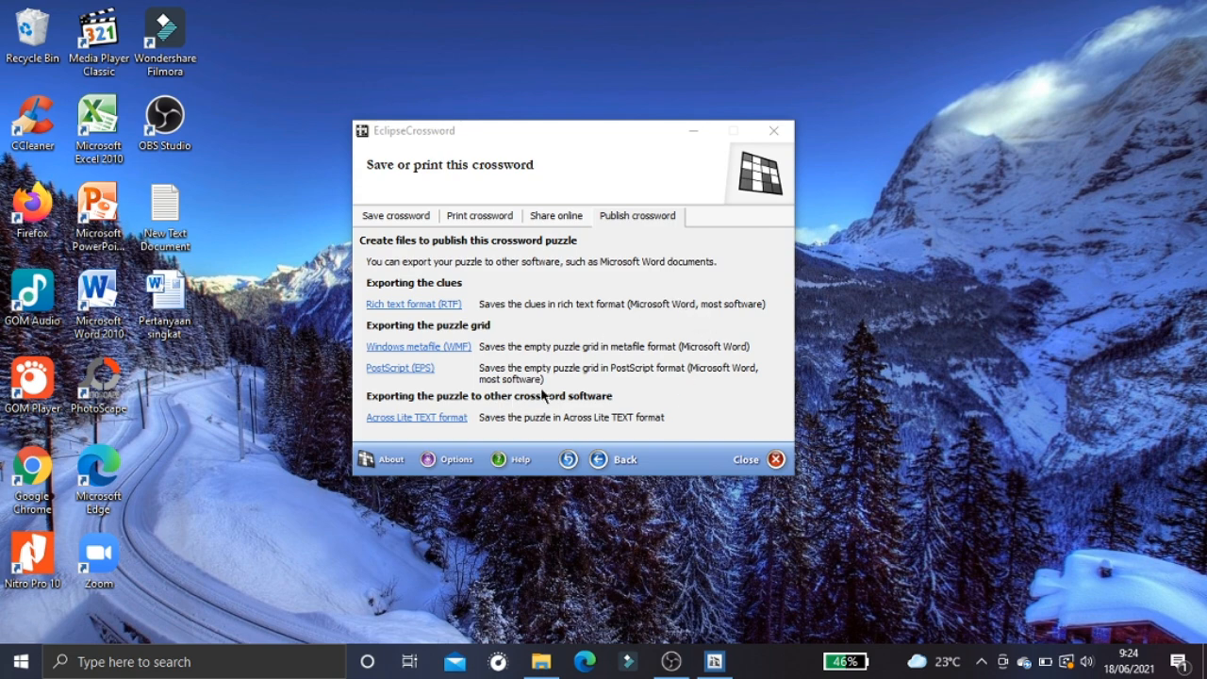
In EclipseCrossword, save the crossword puzzle as a crossword file named "crossword" in the percobaan folder on drive E
left_click(558, 218)
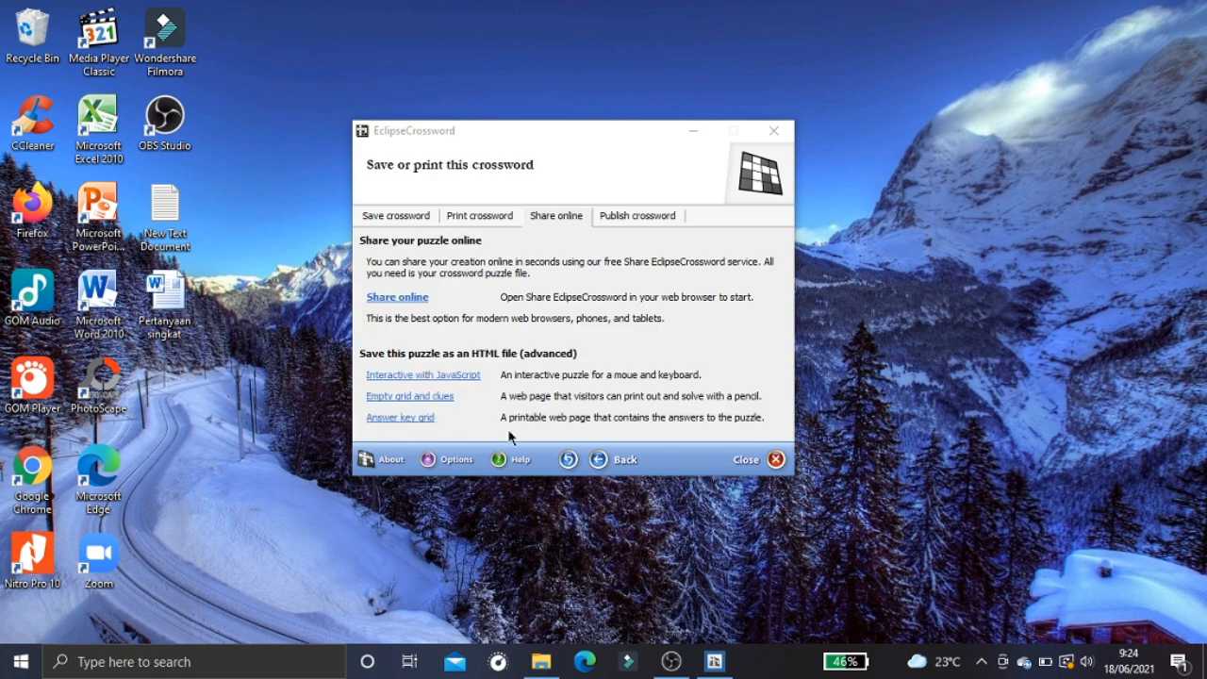
left_click(396, 217)
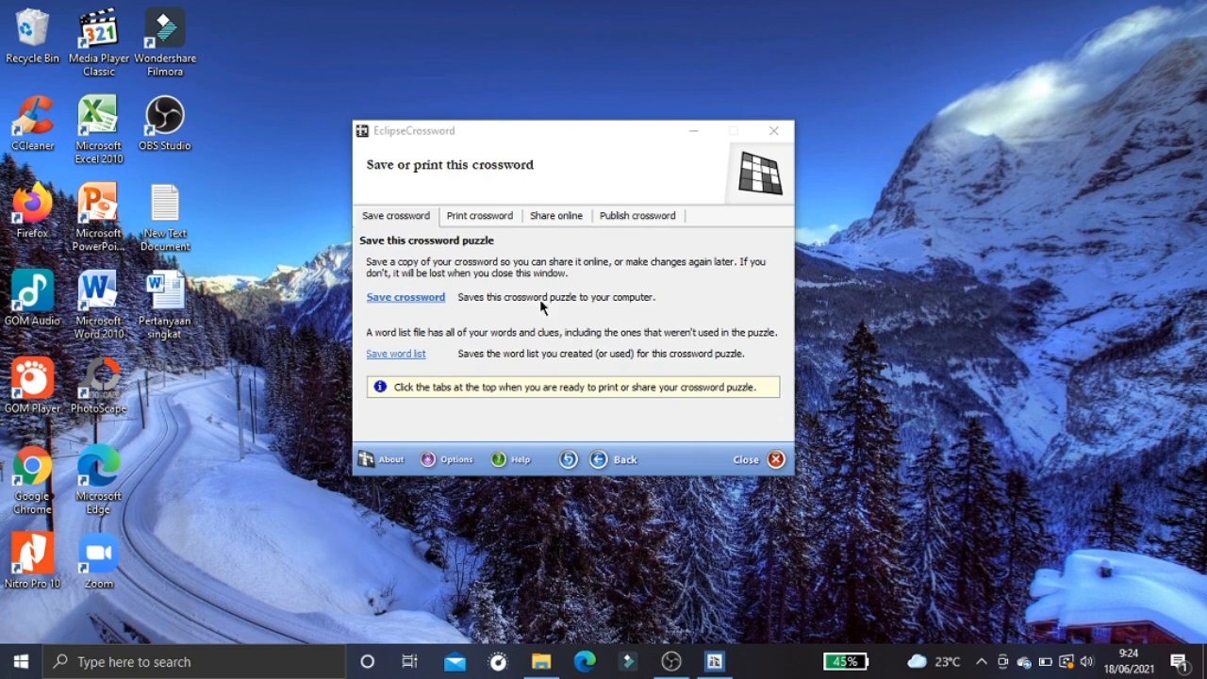
left_click(429, 302)
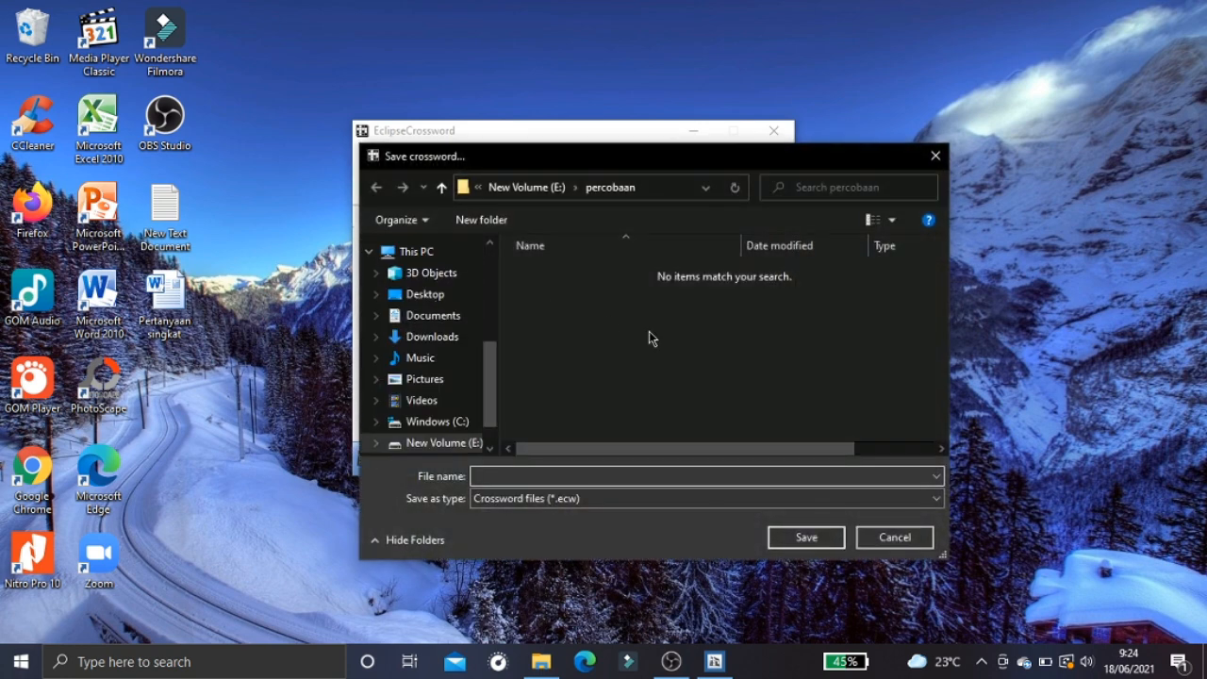
scroll(485, 387, "down", 2)
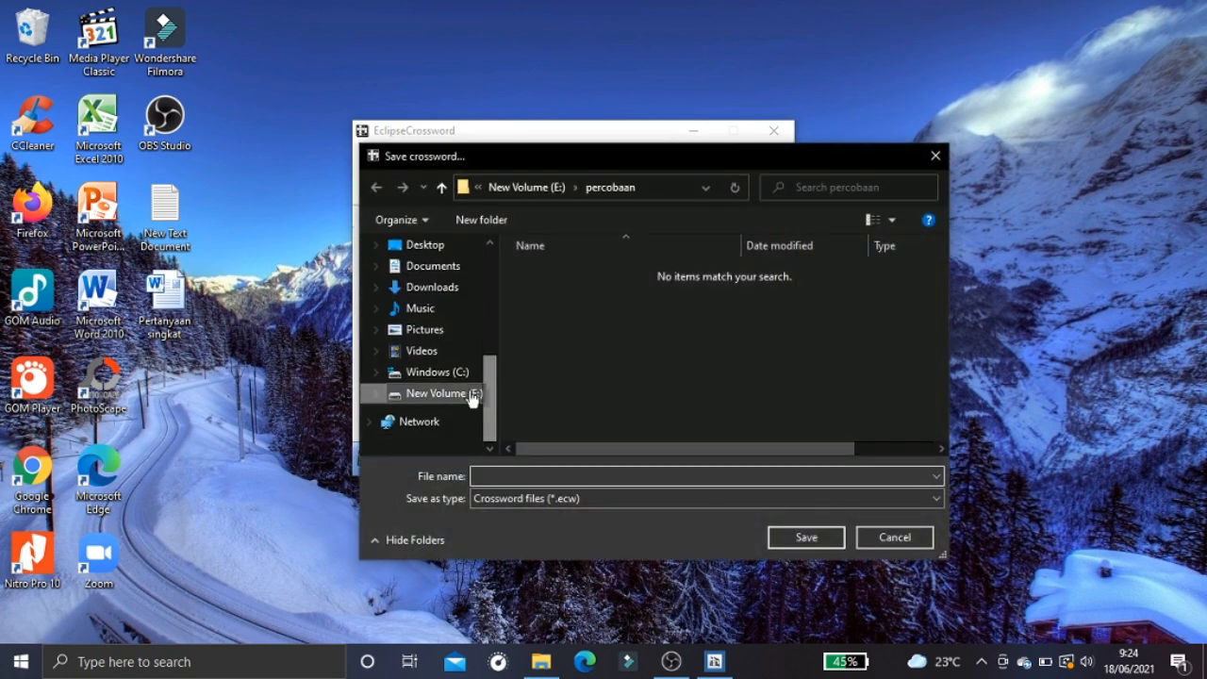
left_click(444, 393)
scroll(665, 303, "down", 4)
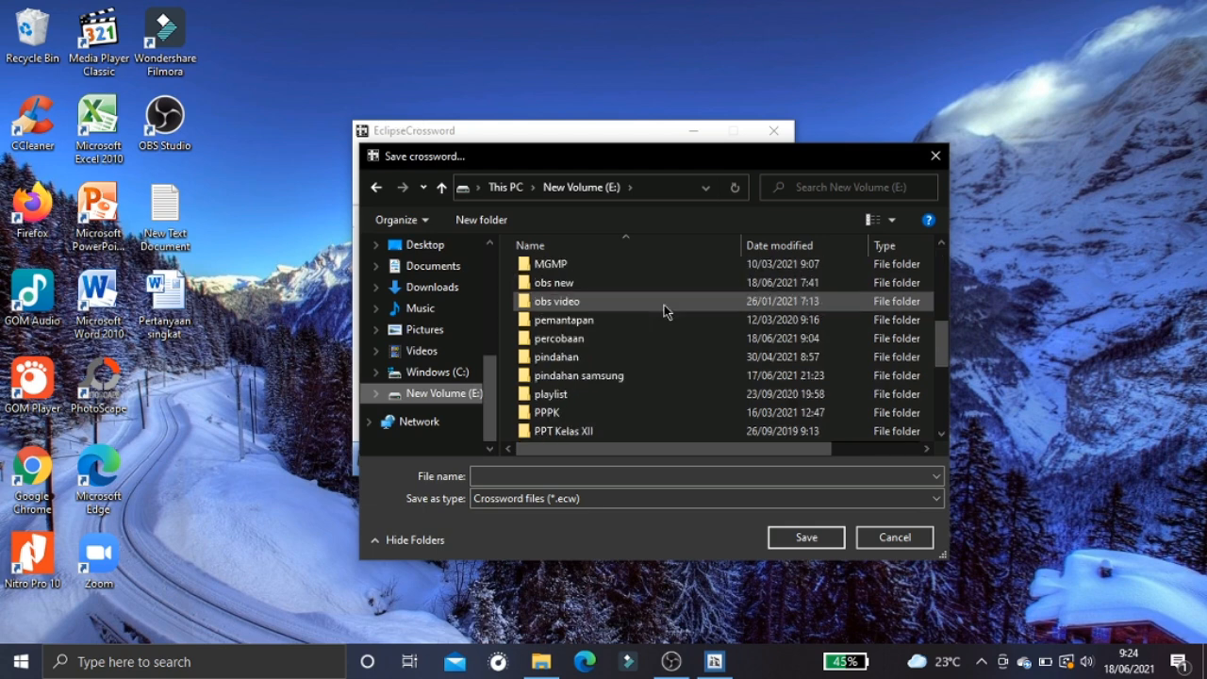
double_click(600, 337)
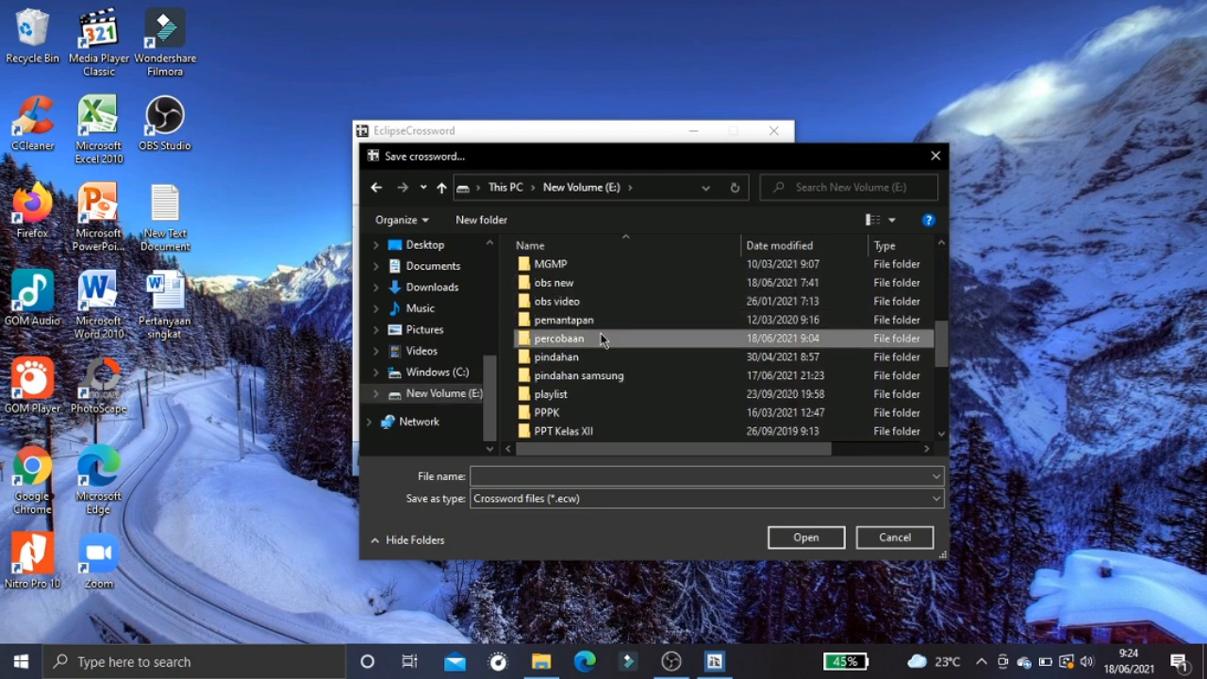
left_click(587, 474)
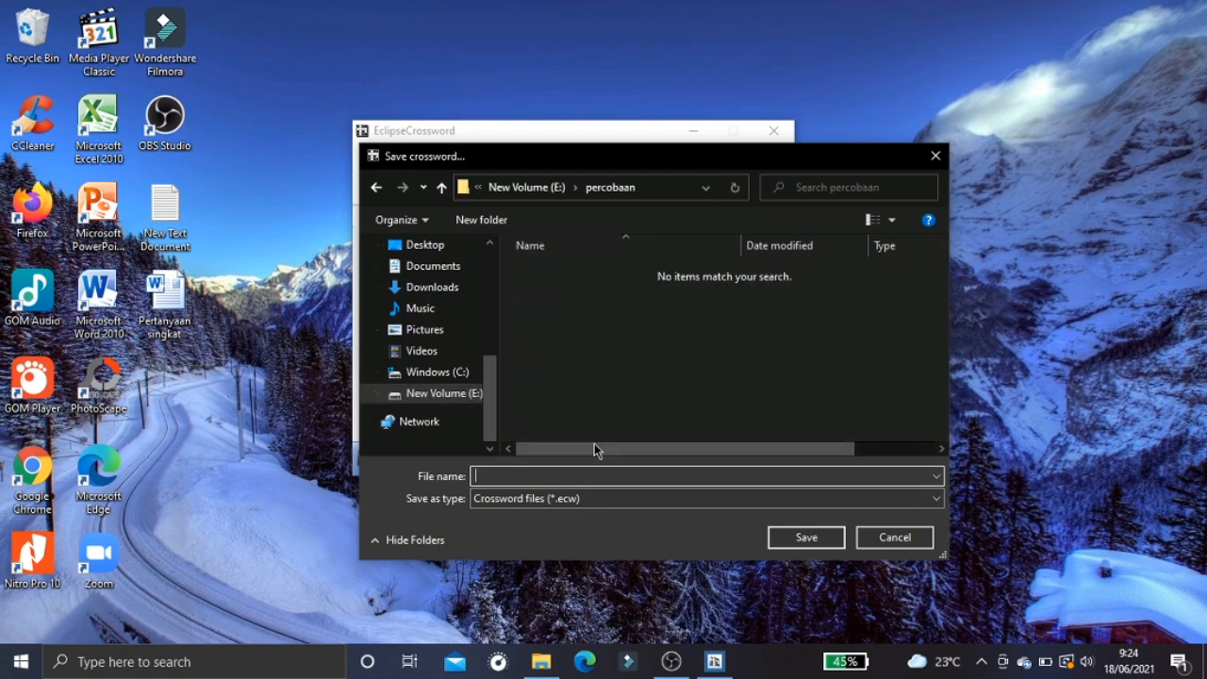
type("crossword")
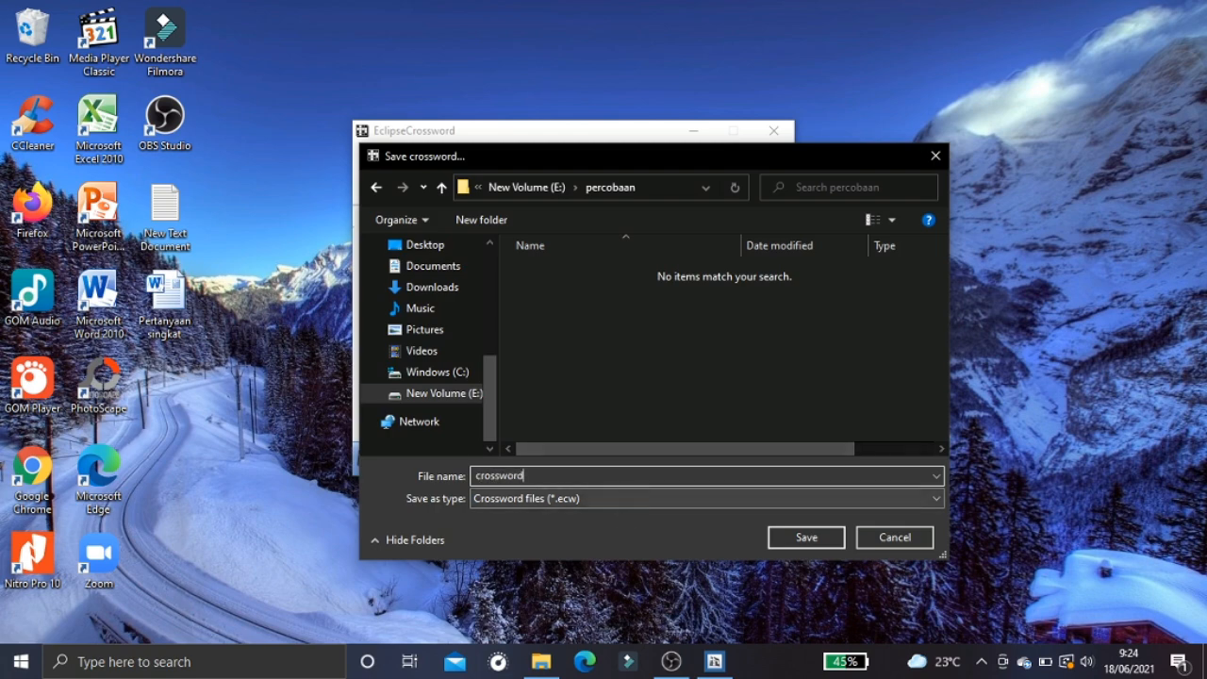
left_click(783, 542)
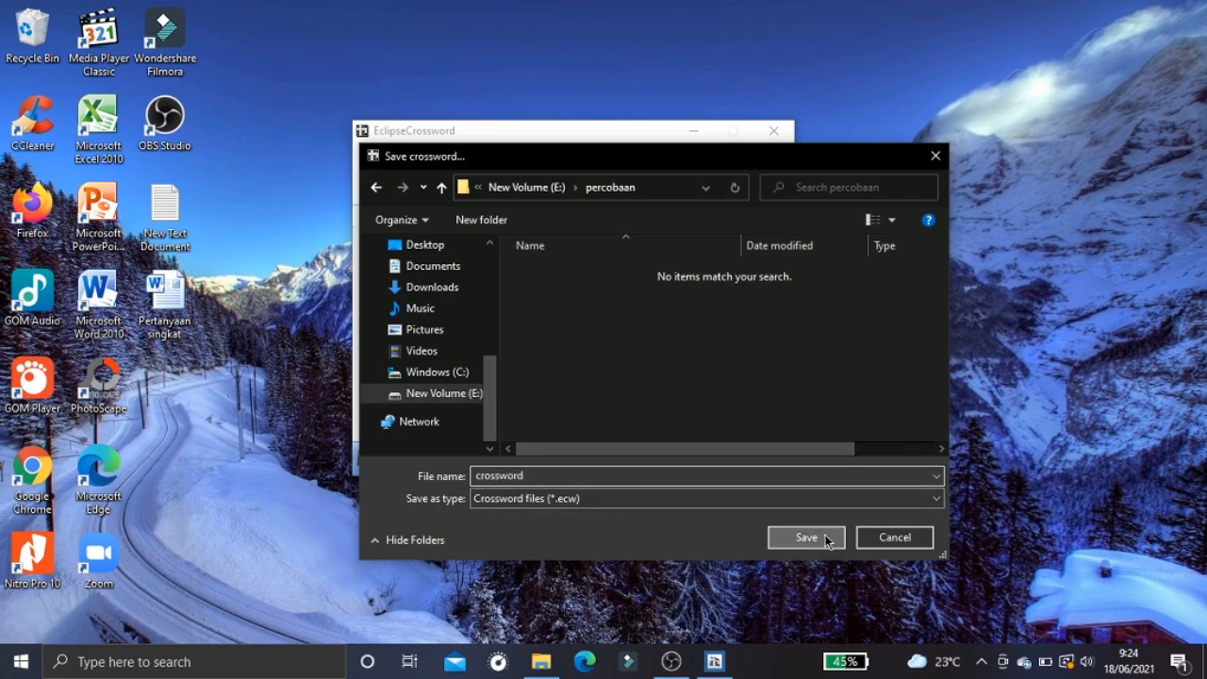